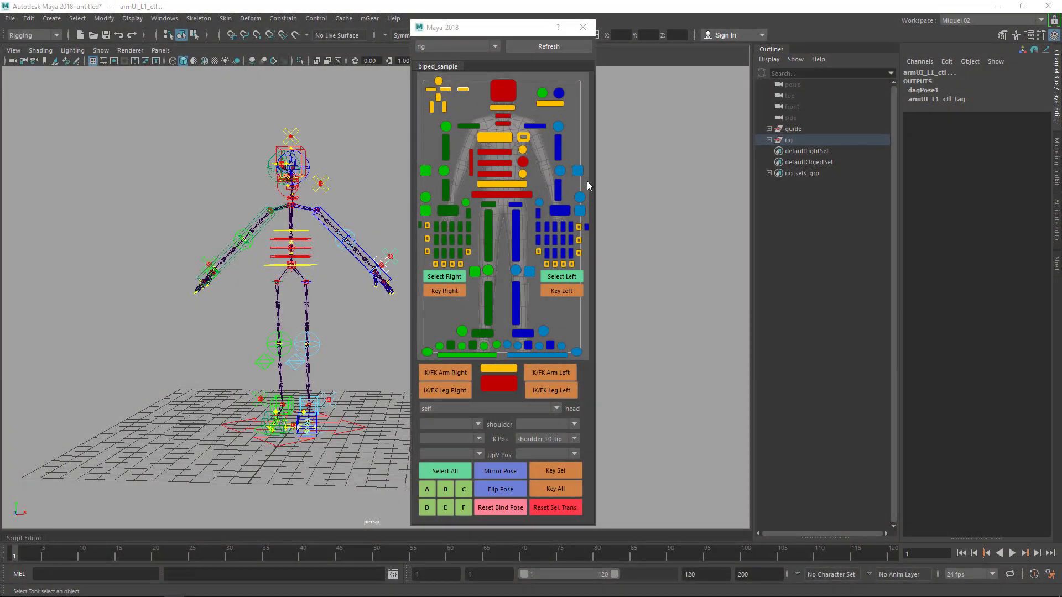
Move the picker window away from the rig and clear the current control selection
{"action": "left_click_drag", "start_coordinate": [492, 29], "coordinate": [540, 31]}
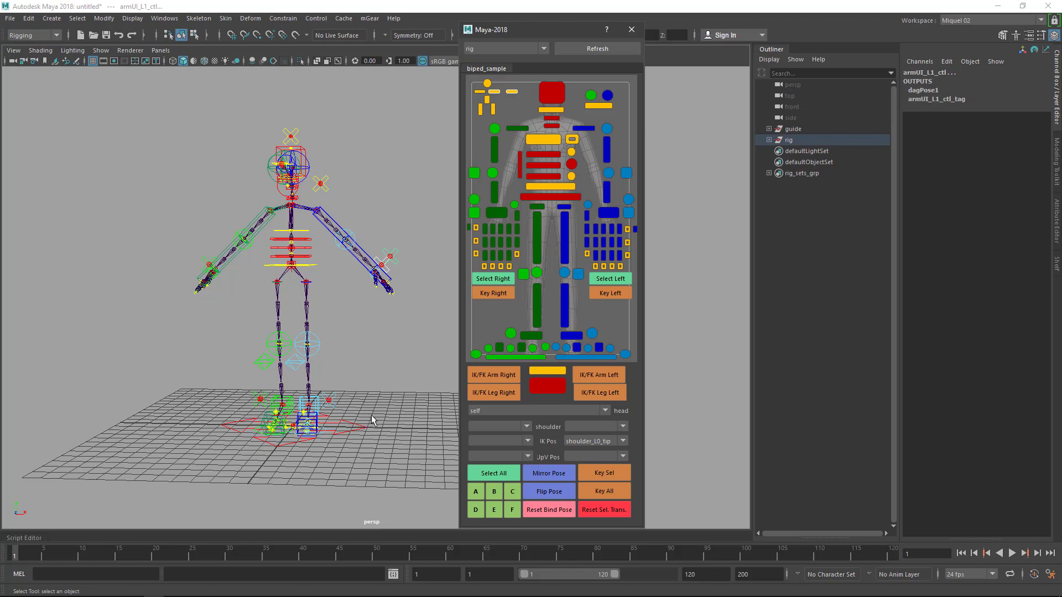
{"action": "scroll", "coordinate": [367, 425], "scroll_direction": "up", "scroll_amount": 4}
{"action": "left_click_drag", "start_coordinate": [366, 426], "coordinate": [360, 468], "text": "alt"}
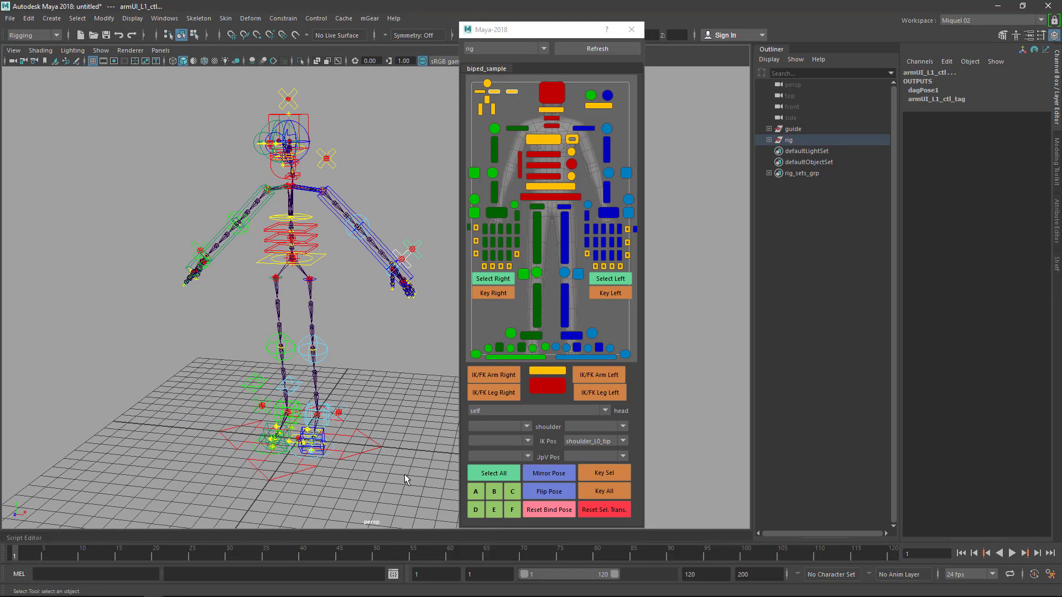
{"action": "scroll", "coordinate": [339, 448], "scroll_direction": "up", "scroll_amount": 2}
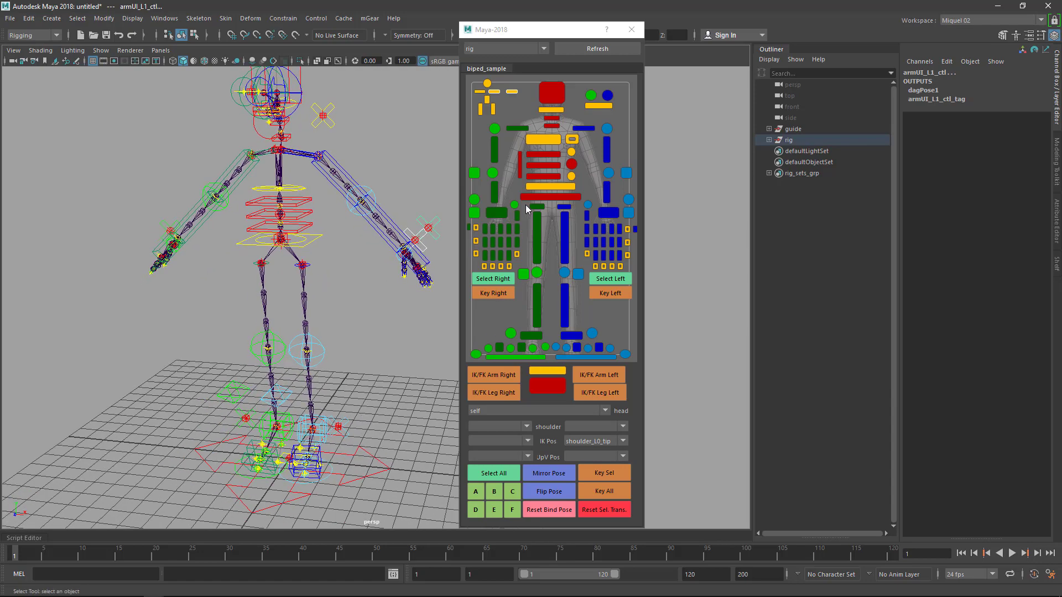
{"action": "left_click", "coordinate": [423, 164]}
{"action": "left_click_drag", "start_coordinate": [427, 158], "coordinate": [366, 315], "text": "alt"}
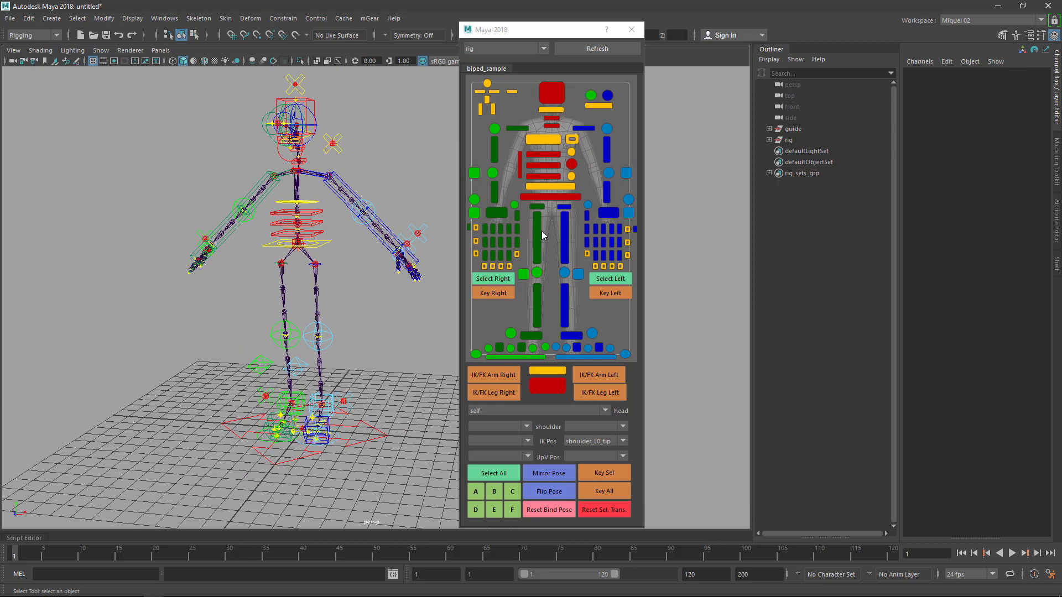
Select individual right arm, shoulder and spine controls in the picker, try adding to the selection, and clear it
{"action": "left_click", "coordinate": [493, 151]}
{"action": "left_click", "coordinate": [495, 131]}
{"action": "left_click", "coordinate": [515, 129]}
{"action": "left_click", "coordinate": [519, 160]}
{"action": "left_click", "coordinate": [539, 157]}
{"action": "left_click", "coordinate": [540, 164]}
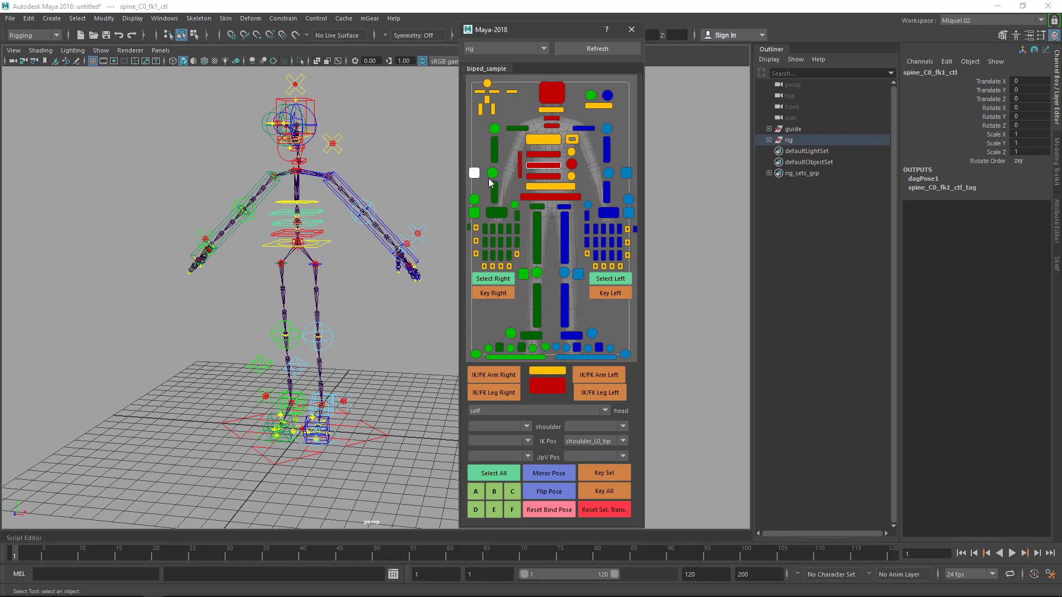
{"action": "left_click", "coordinate": [494, 150], "text": "shift"}
{"action": "left_click", "coordinate": [494, 150], "text": "shift"}
{"action": "left_click", "coordinate": [543, 193]}
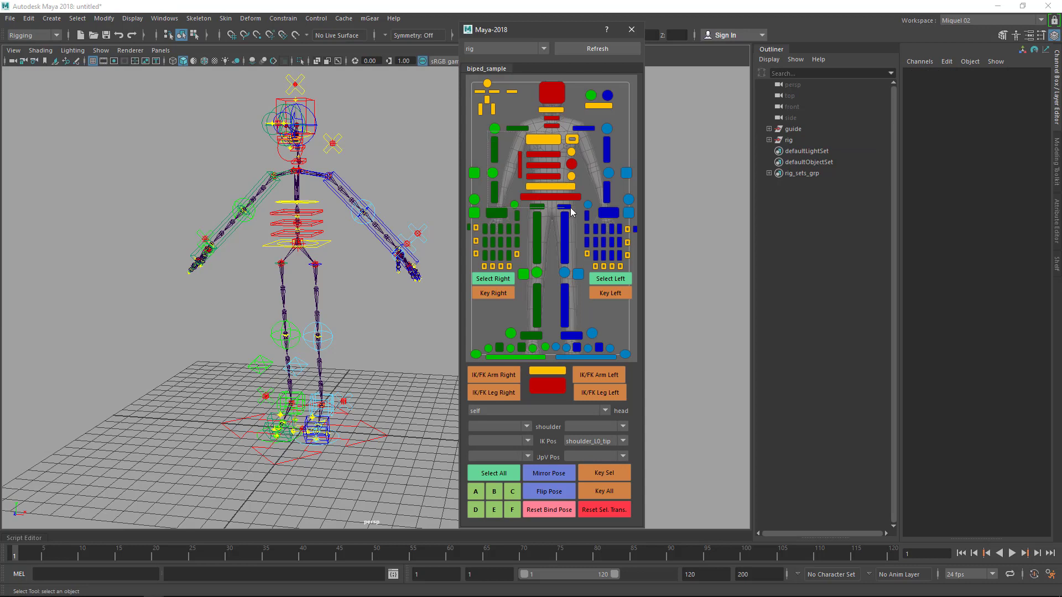
Box-select the upper-body controls in the picker and add the face and eye controls to the selection
{"action": "left_click", "coordinate": [490, 141]}
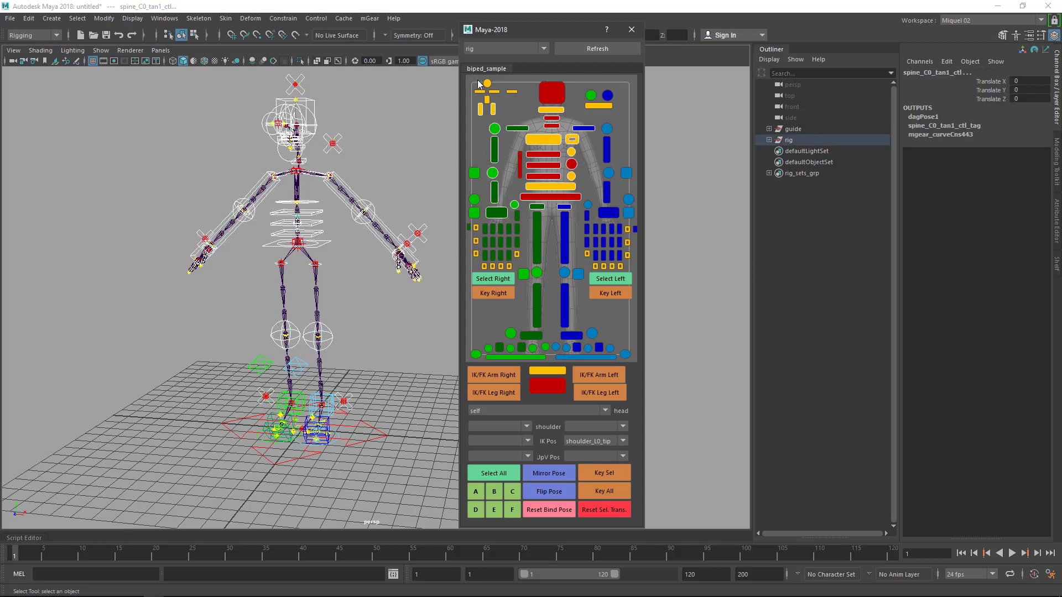
{"action": "left_click_drag", "start_coordinate": [477, 78], "coordinate": [531, 117], "text": "shift"}
{"action": "left_click_drag", "start_coordinate": [569, 87], "coordinate": [604, 124], "text": "shift"}
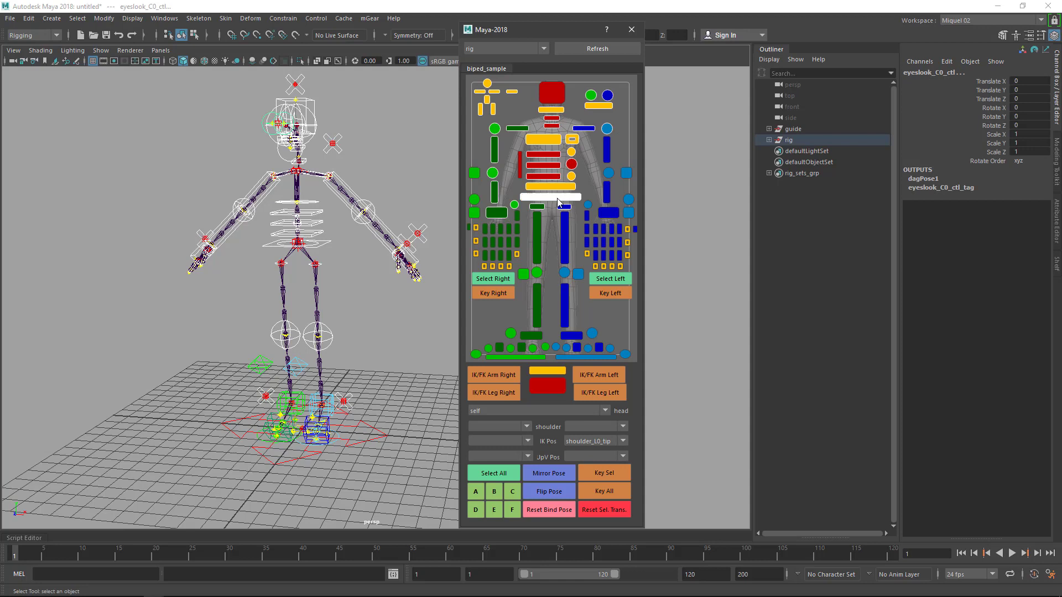
Select all spine FK controls with the picker's group selector, then box-select the whole upper body
{"action": "left_click", "coordinate": [521, 163]}
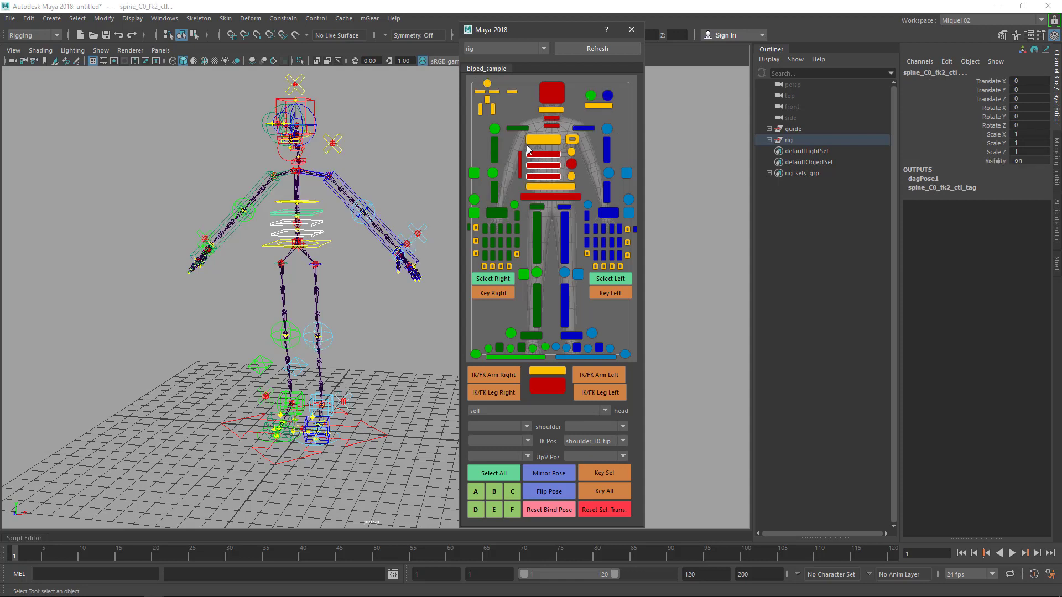
{"action": "left_click_drag", "start_coordinate": [466, 78], "coordinate": [631, 223]}
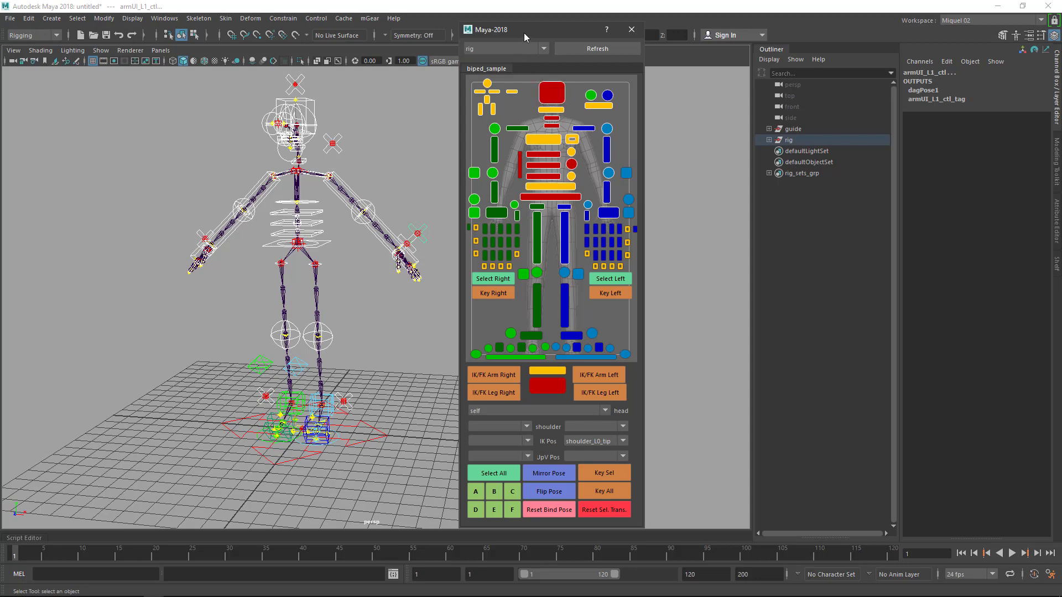
{"action": "left_click_drag", "start_coordinate": [533, 32], "coordinate": [525, 32]}
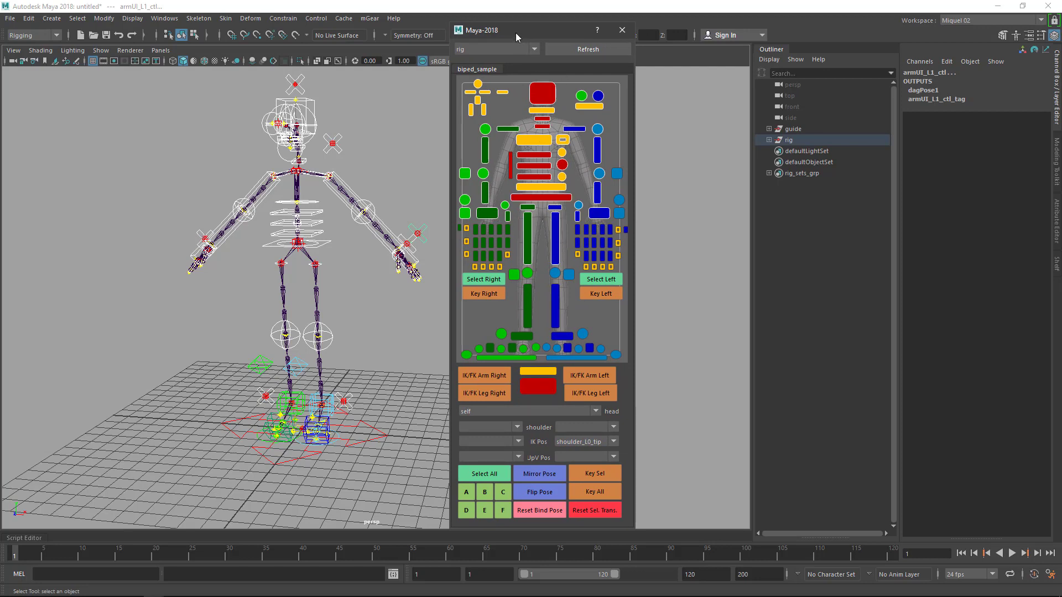
{"action": "left_click_drag", "start_coordinate": [522, 27], "coordinate": [540, 20]}
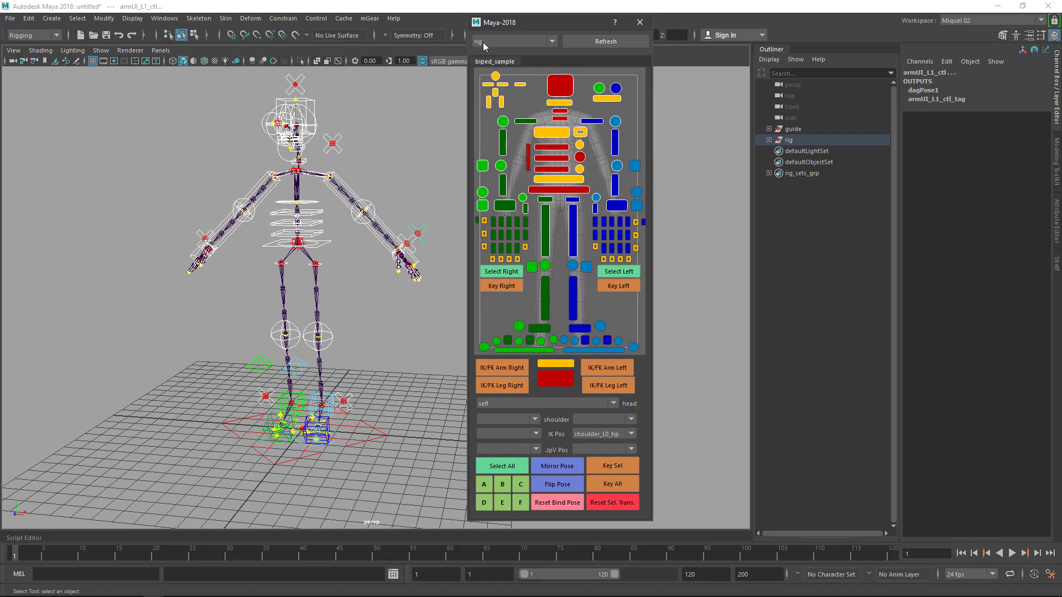
Clear the selection, open a second mGear animation picker window and place it beside the first one
{"action": "left_click", "coordinate": [539, 42]}
{"action": "left_click", "coordinate": [419, 103]}
{"action": "left_click", "coordinate": [370, 18]}
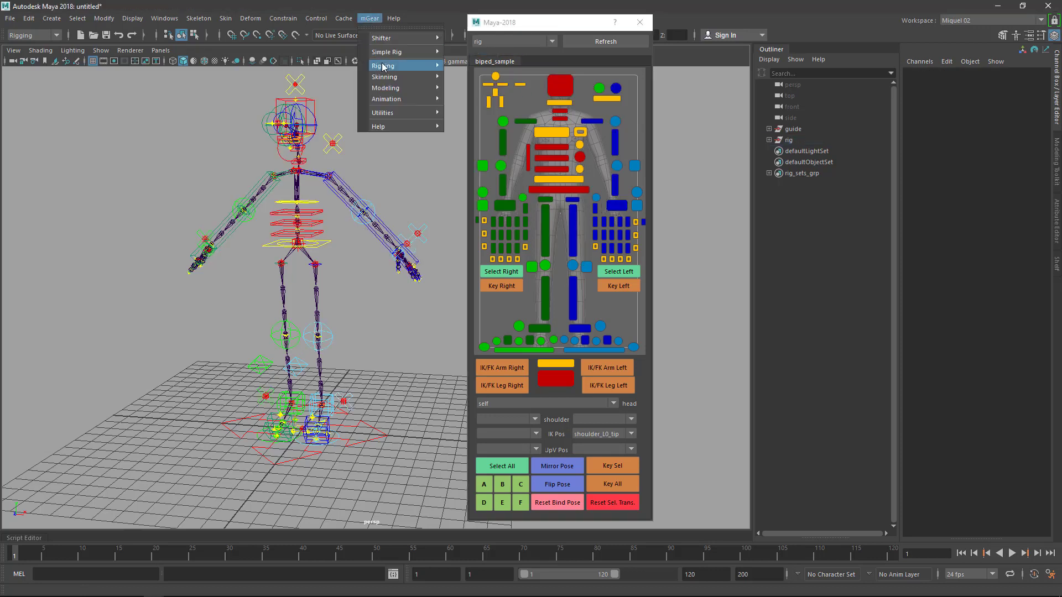
{"action": "mouse_move", "coordinate": [420, 100]}
{"action": "left_click", "coordinate": [481, 109]}
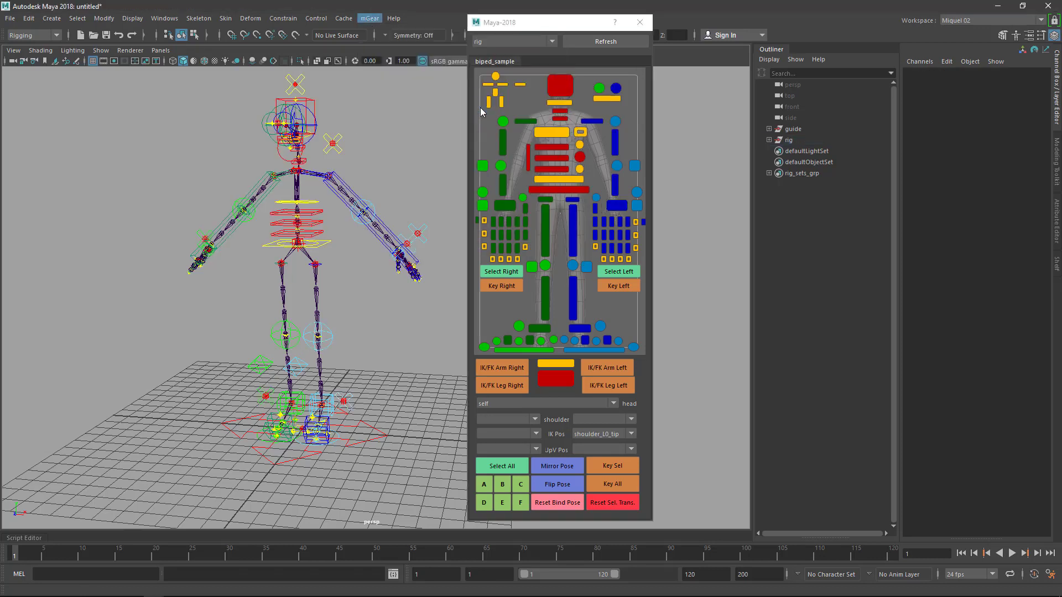
{"action": "left_click_drag", "start_coordinate": [521, 74], "coordinate": [764, 29]}
Box-select upper-body controls in the second picker, then select the left forearm FK control directly on the rig
{"action": "left_click_drag", "start_coordinate": [715, 104], "coordinate": [781, 211]}
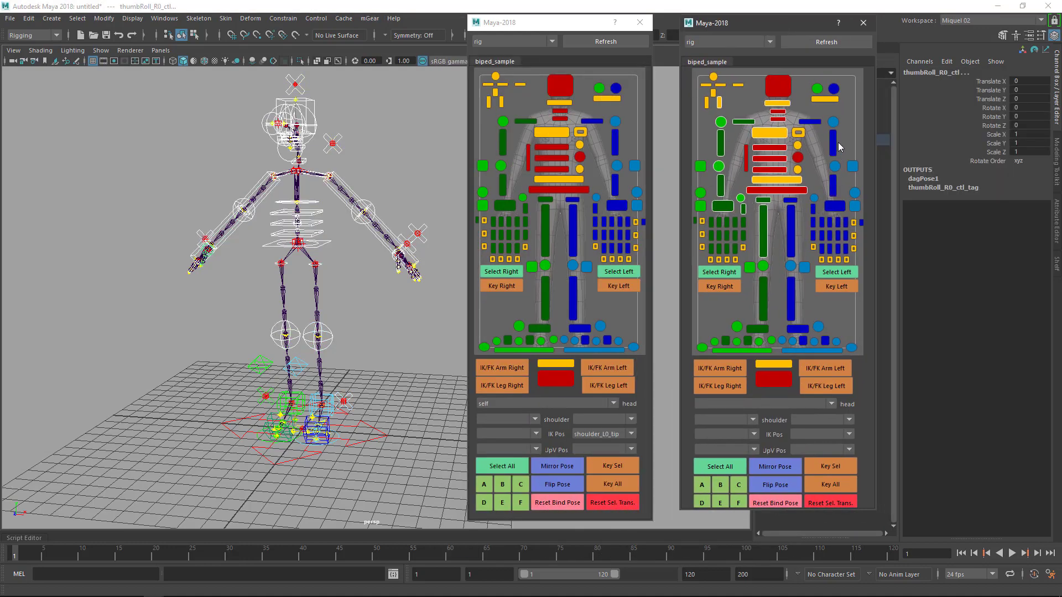
{"action": "left_click_drag", "start_coordinate": [838, 143], "coordinate": [781, 262]}
{"action": "left_click", "coordinate": [365, 215]}
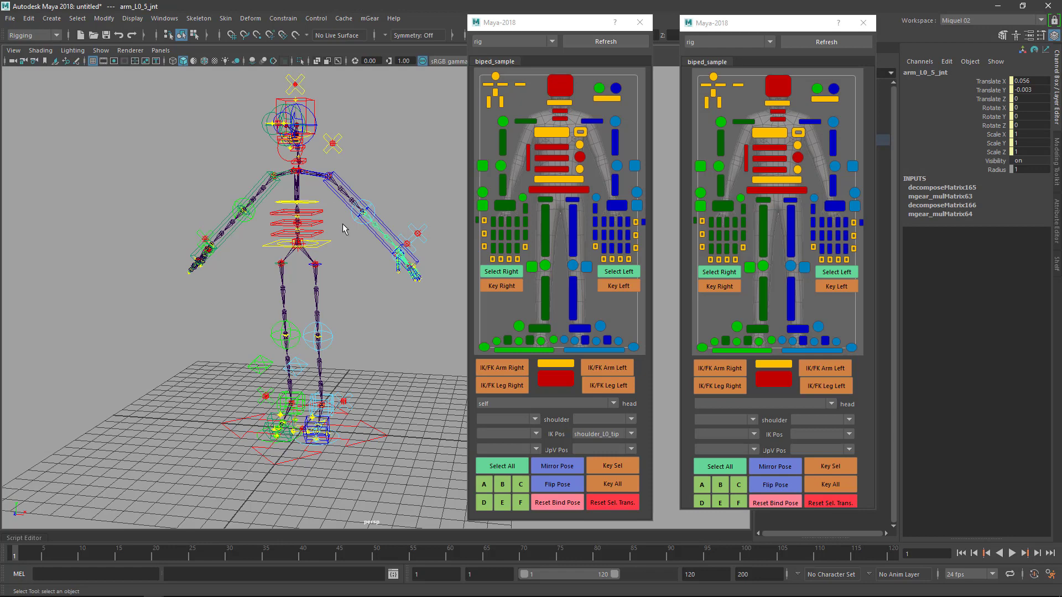
{"action": "left_click", "coordinate": [358, 238]}
{"action": "left_click", "coordinate": [360, 214]}
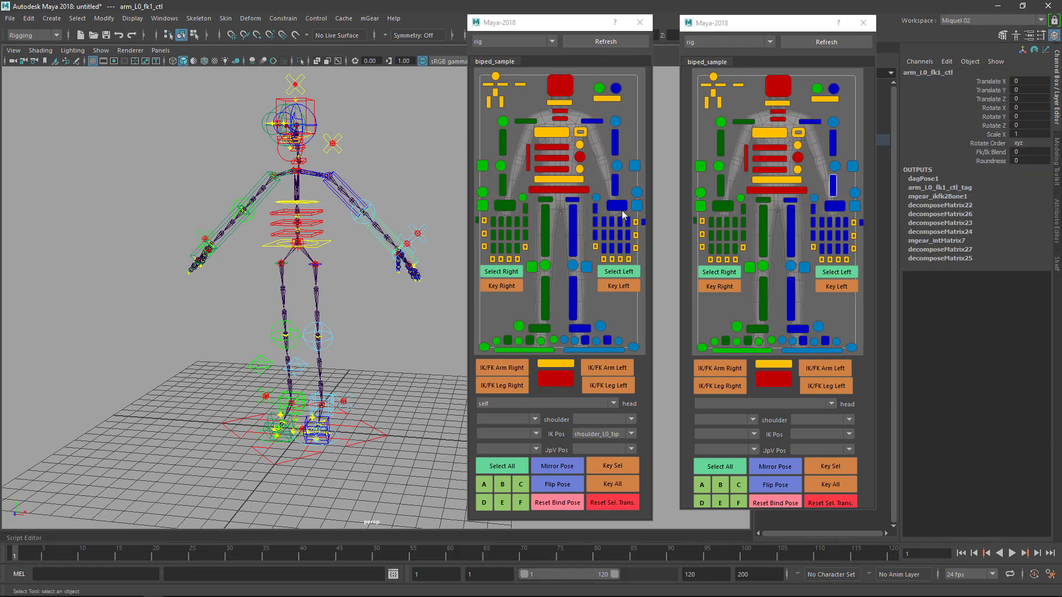
Use the first picker to select the torso, thigh and left shin controls, ending with the right shin and foot controls
{"action": "left_click", "coordinate": [517, 207]}
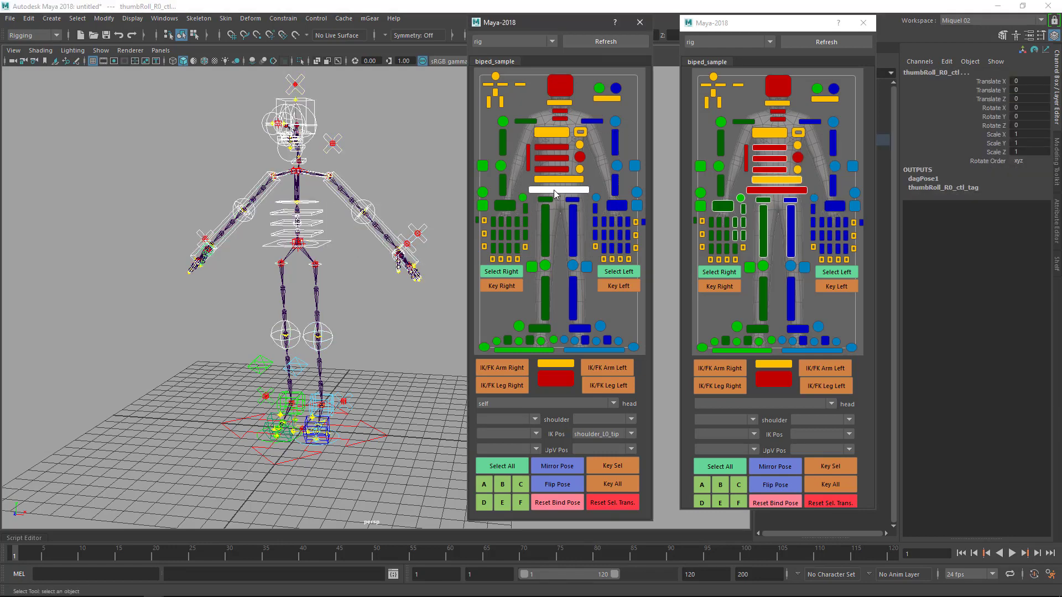
{"action": "left_click", "coordinate": [545, 229]}
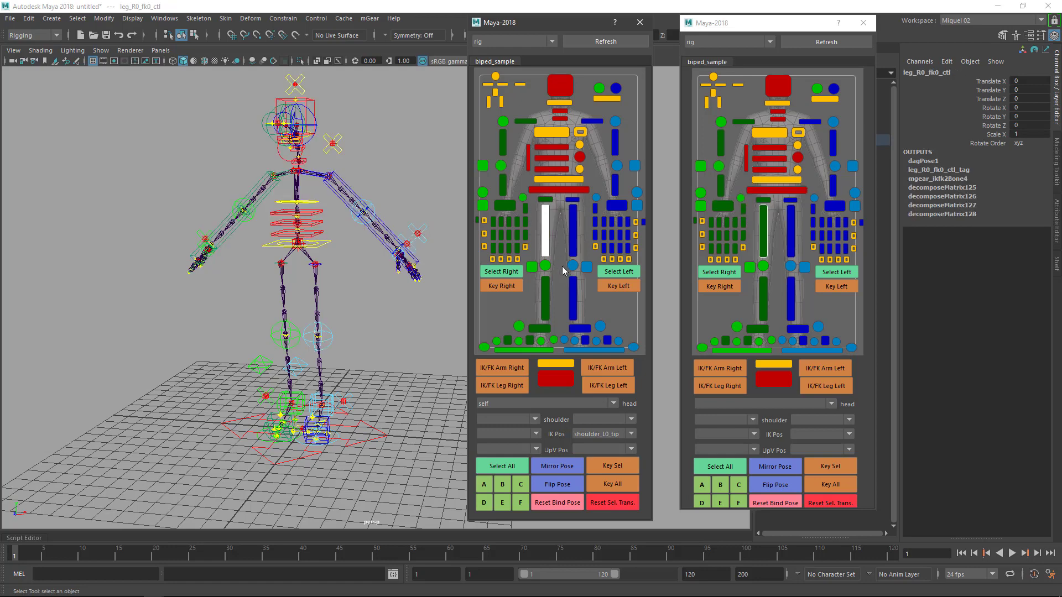
{"action": "left_click", "coordinate": [573, 247]}
{"action": "left_click", "coordinate": [592, 289]}
{"action": "left_click_drag", "start_coordinate": [565, 306], "coordinate": [582, 314]}
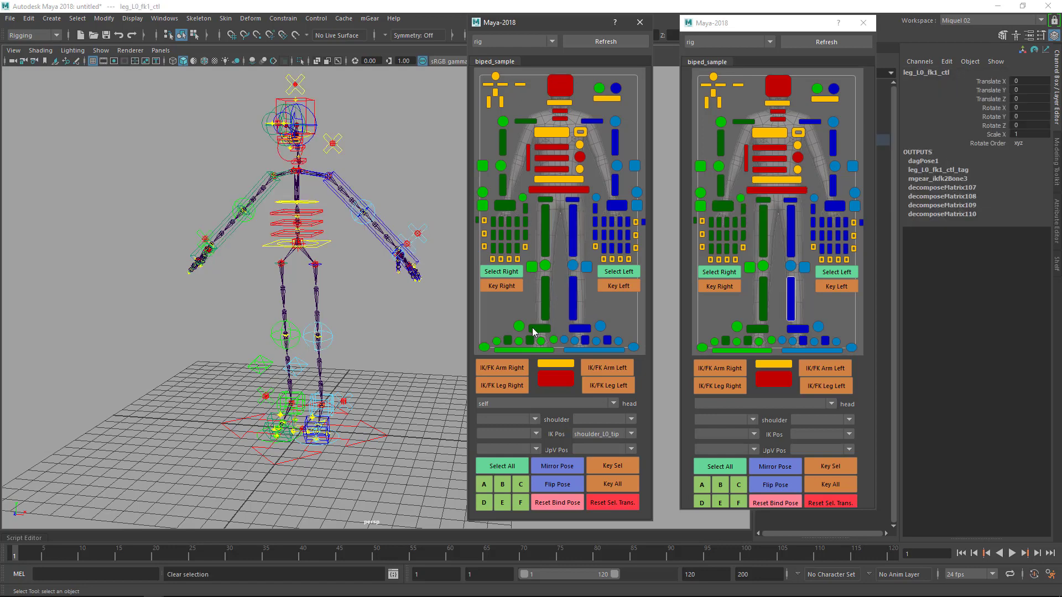
{"action": "left_click_drag", "start_coordinate": [513, 314], "coordinate": [548, 332]}
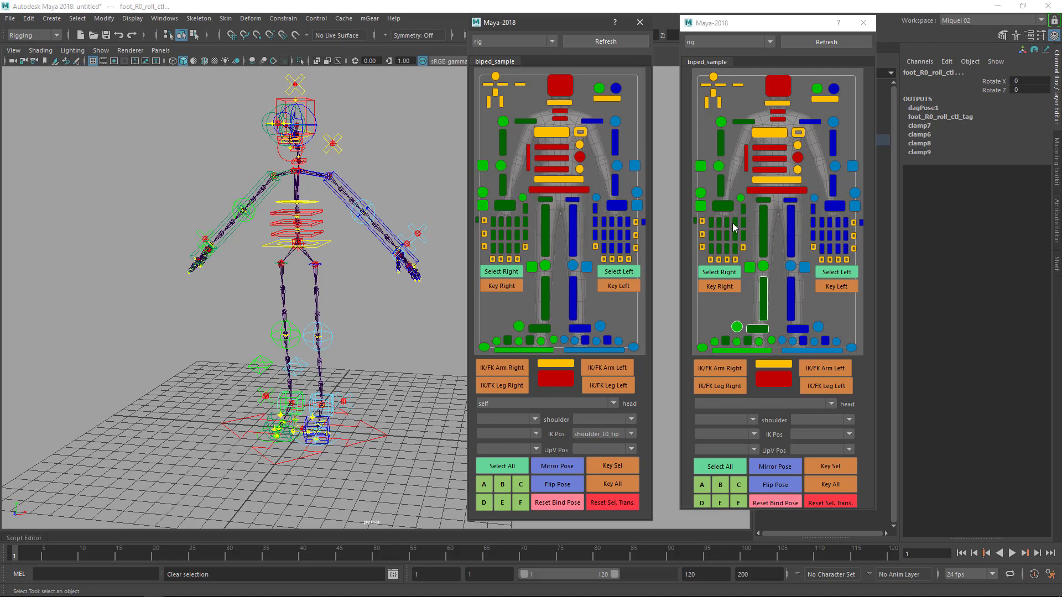
Close the first picker window and move the remaining one beside the rig
{"action": "left_click", "coordinate": [639, 23]}
{"action": "left_click_drag", "start_coordinate": [746, 22], "coordinate": [599, 32]}
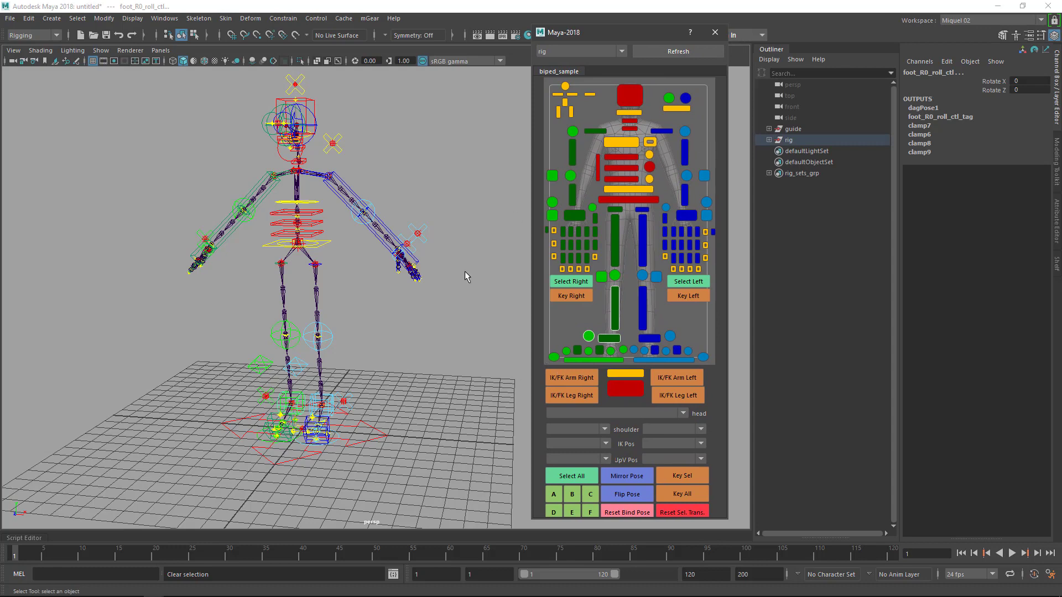
Rotate the left upper-arm FK control to about 38 degrees in Y
{"action": "scroll", "coordinate": [465, 270], "scroll_direction": "up", "scroll_amount": 5}
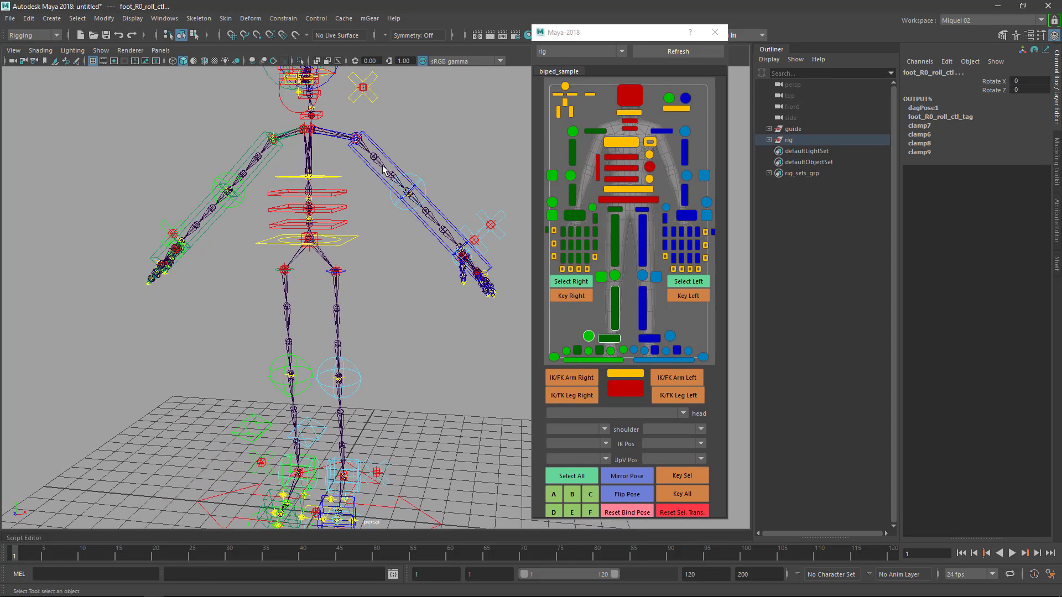
{"action": "left_click", "coordinate": [391, 164]}
{"action": "key", "text": "e"}
{"action": "scroll", "coordinate": [410, 148], "scroll_direction": "up", "scroll_amount": 2}
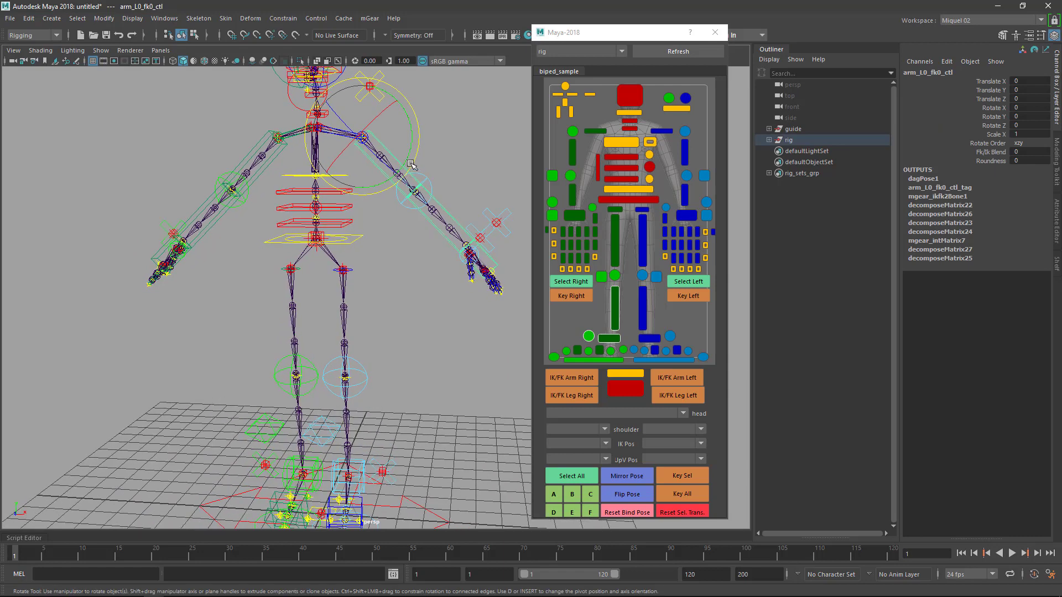
{"action": "left_click_drag", "start_coordinate": [410, 148], "coordinate": [393, 172]}
{"action": "middle_click_drag", "start_coordinate": [256, 171], "coordinate": [282, 159], "text": "alt"}
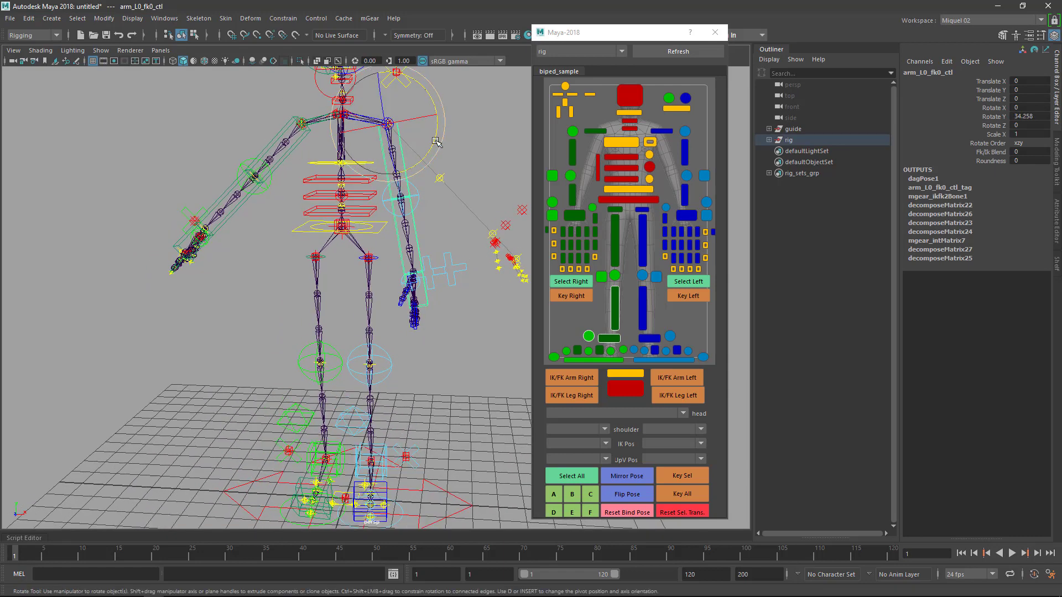
{"action": "left_click_drag", "start_coordinate": [435, 142], "coordinate": [436, 153]}
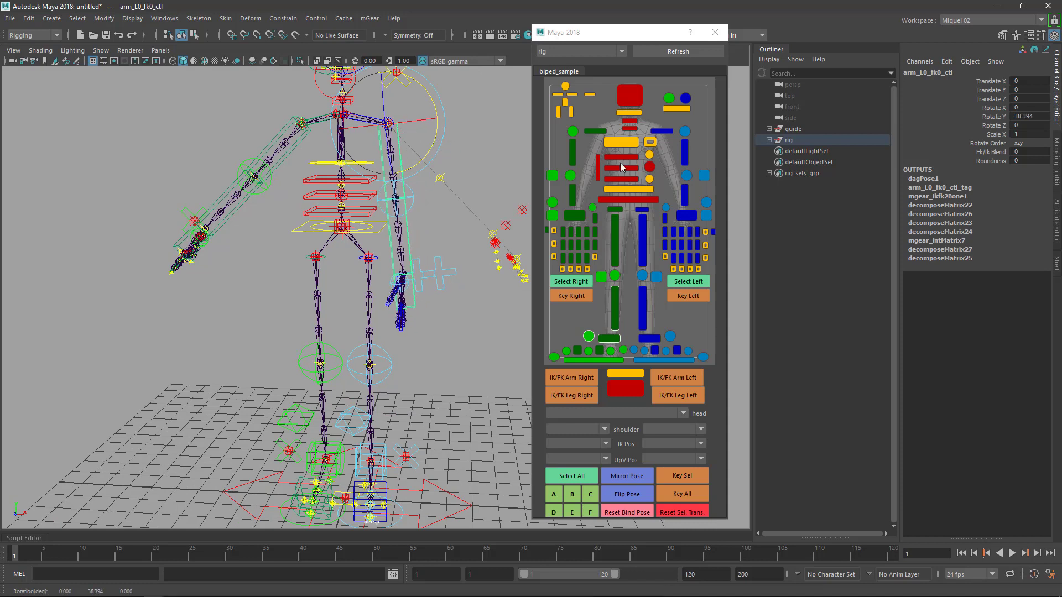
Reset the left upper-arm FK control to its default transform from the picker
{"action": "middle_click", "coordinate": [685, 152]}
{"action": "middle_click", "coordinate": [685, 153]}
{"action": "middle_click", "coordinate": [685, 152]}
{"action": "middle_click", "coordinate": [685, 152]}
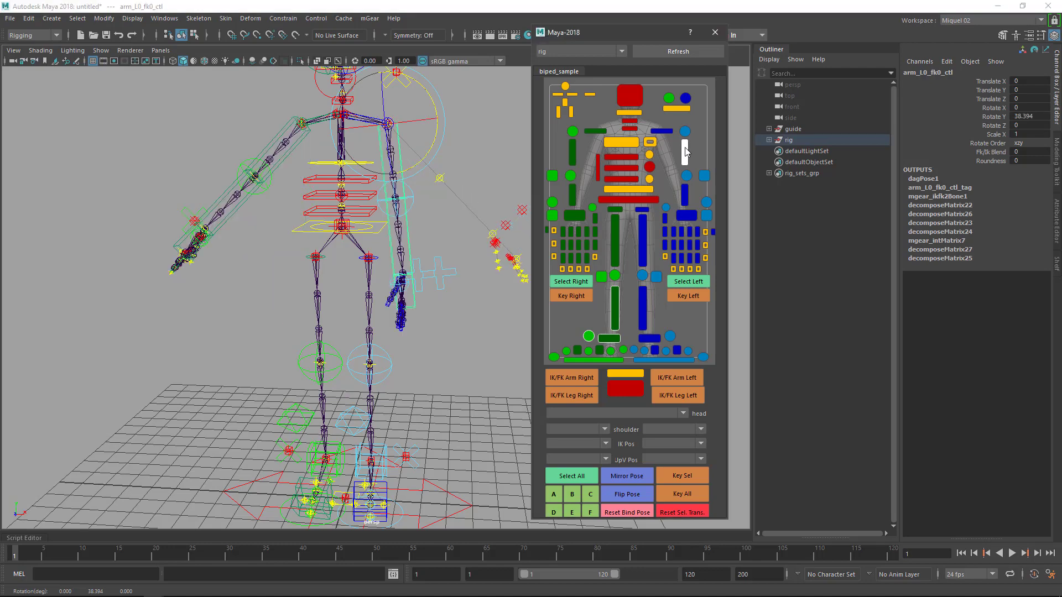
{"action": "middle_click", "coordinate": [685, 152]}
{"action": "middle_click", "coordinate": [685, 152]}
{"action": "middle_click", "coordinate": [685, 152]}
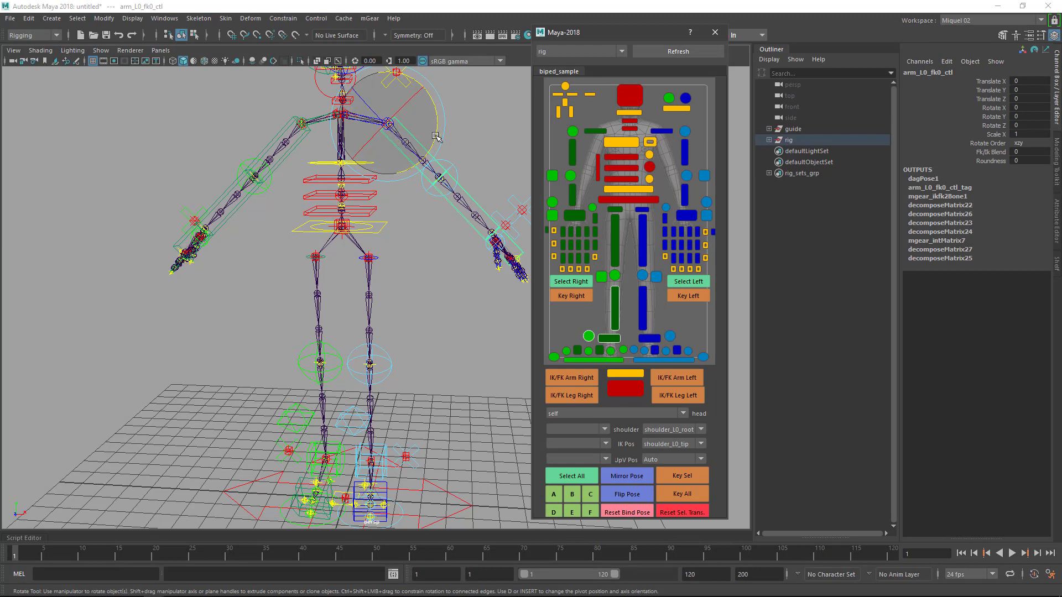
Rotate the left upper-arm FK control to about 21 degrees in Y and the left forearm control to about -25 degrees in Z
{"action": "left_click_drag", "start_coordinate": [433, 142], "coordinate": [424, 157]}
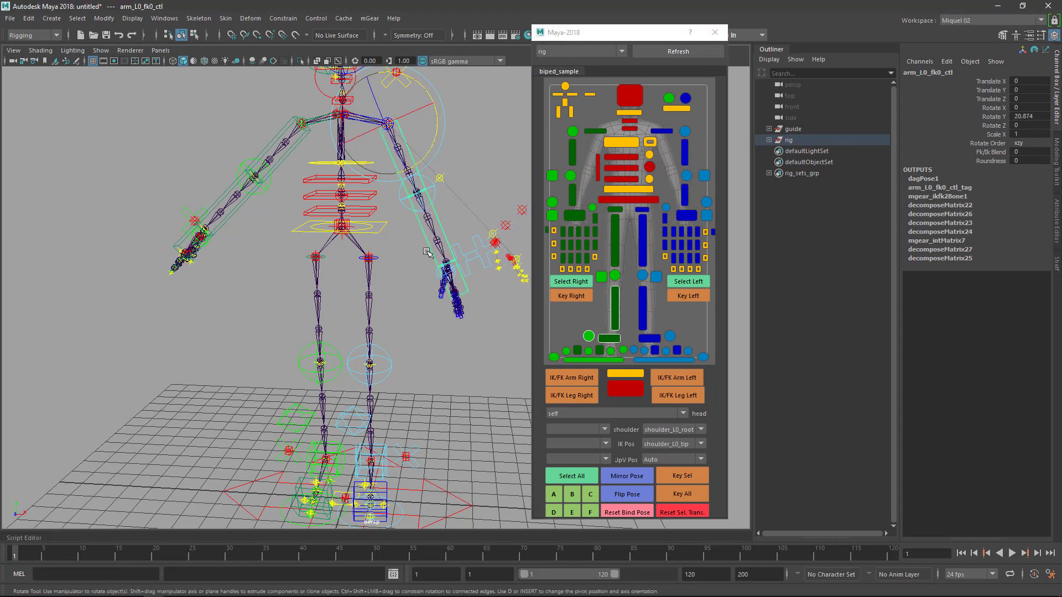
{"action": "left_click", "coordinate": [685, 199]}
{"action": "left_click_drag", "start_coordinate": [428, 221], "coordinate": [417, 193]}
{"action": "left_click", "coordinate": [685, 153]}
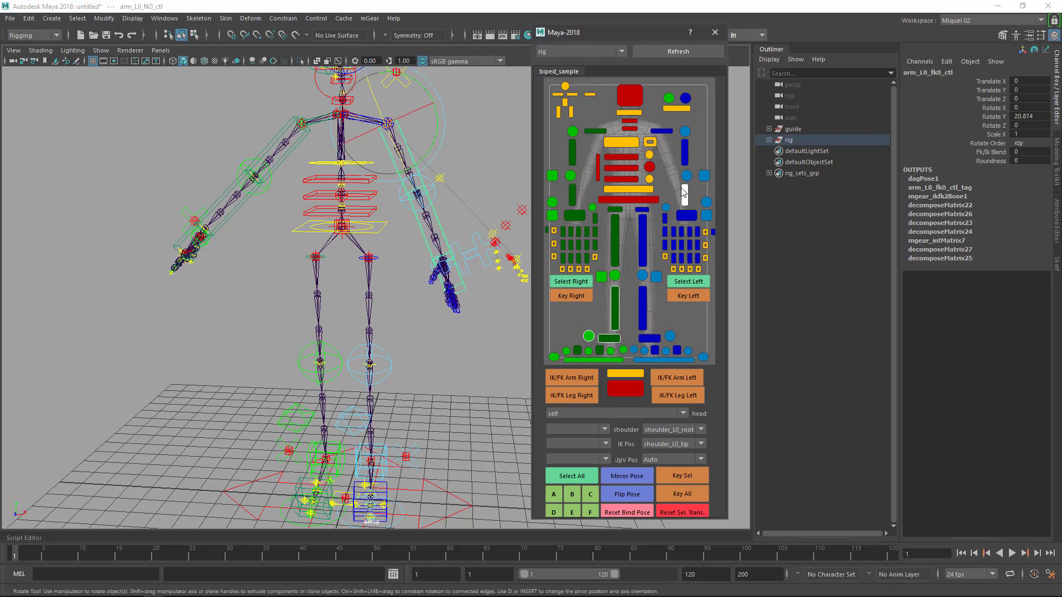
Select the right shin, left forearm, left shin and left upper-arm controls in turn, using the picker and the rig
{"action": "left_click", "coordinate": [608, 312]}
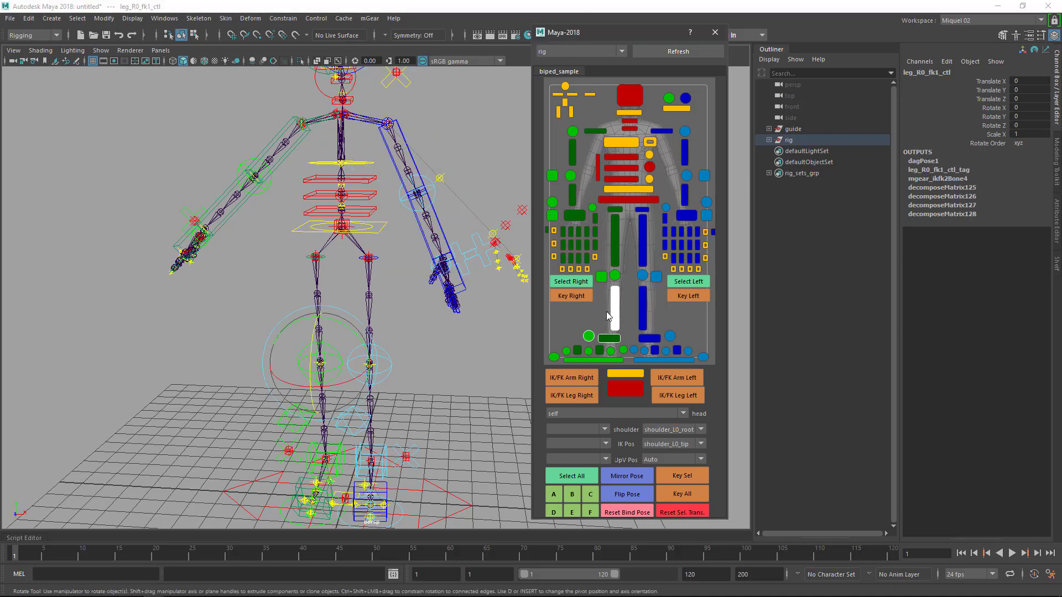
{"action": "left_click", "coordinate": [506, 327]}
{"action": "left_click", "coordinate": [448, 233]}
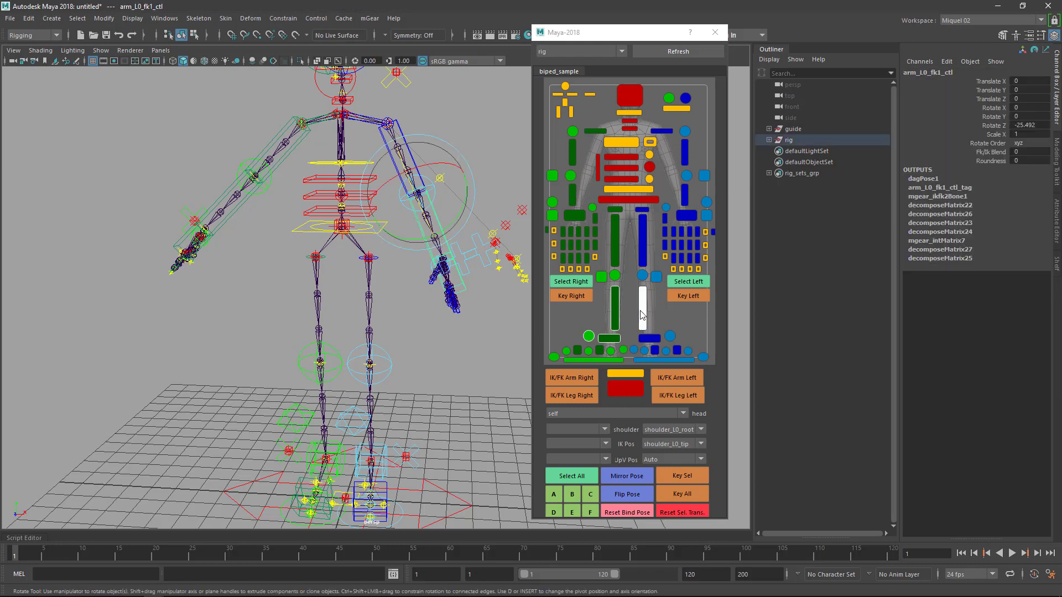
{"action": "left_click", "coordinate": [641, 315]}
{"action": "left_click", "coordinate": [684, 154]}
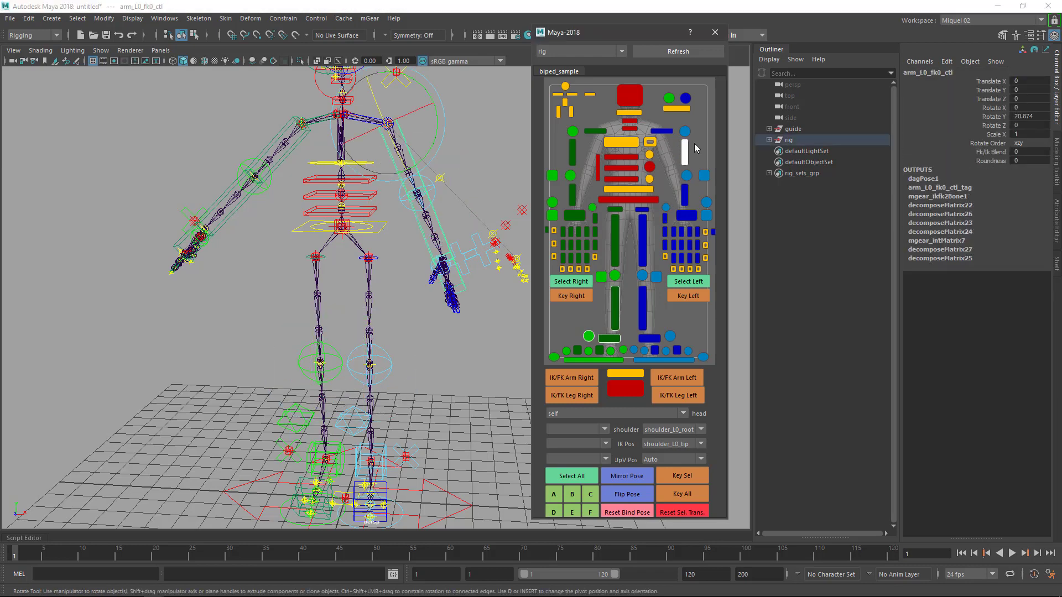
Close the picker window, clear the selection and reopen the mGear animation picker
{"action": "left_click", "coordinate": [715, 32]}
{"action": "left_click", "coordinate": [545, 171]}
{"action": "left_click", "coordinate": [370, 18]}
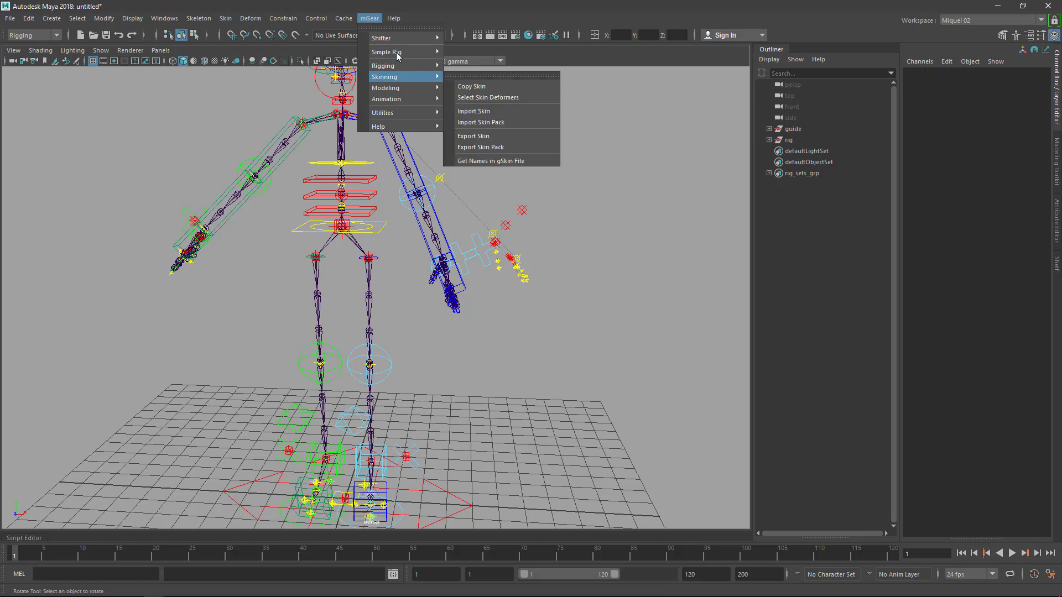
{"action": "mouse_move", "coordinate": [407, 118]}
{"action": "mouse_move", "coordinate": [403, 99]}
{"action": "left_click", "coordinate": [474, 107]}
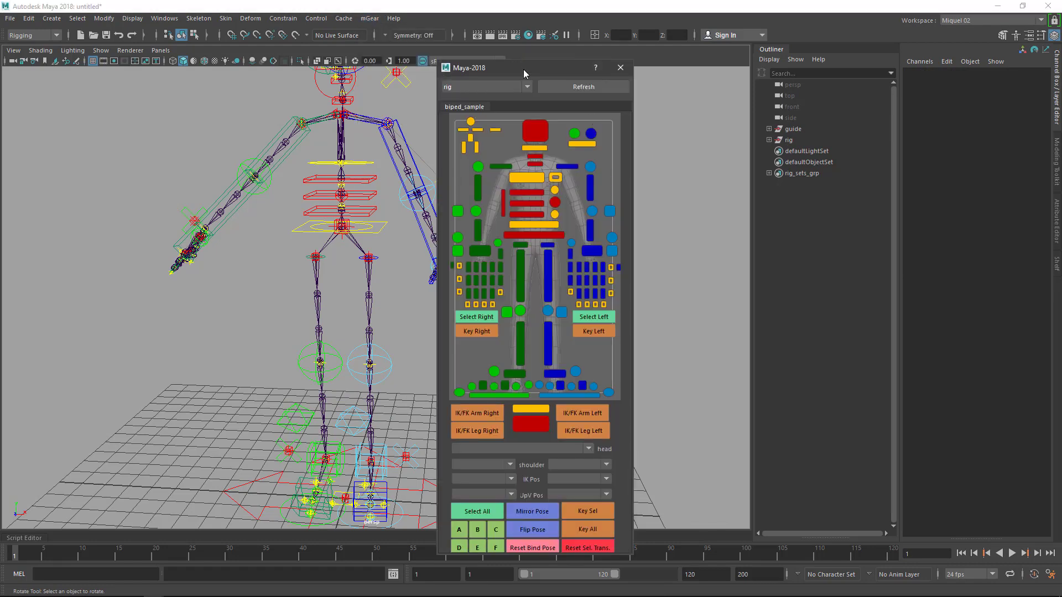
Move the picker window clear of the rig and select the left upper-arm and forearm FK controls together
{"action": "left_click_drag", "start_coordinate": [519, 64], "coordinate": [621, 42]}
{"action": "left_click", "coordinate": [691, 166]}
{"action": "left_click", "coordinate": [693, 210]}
{"action": "left_click_drag", "start_coordinate": [636, 54], "coordinate": [606, 22]}
{"action": "left_click_drag", "start_coordinate": [476, 265], "coordinate": [362, 246], "text": "alt"}
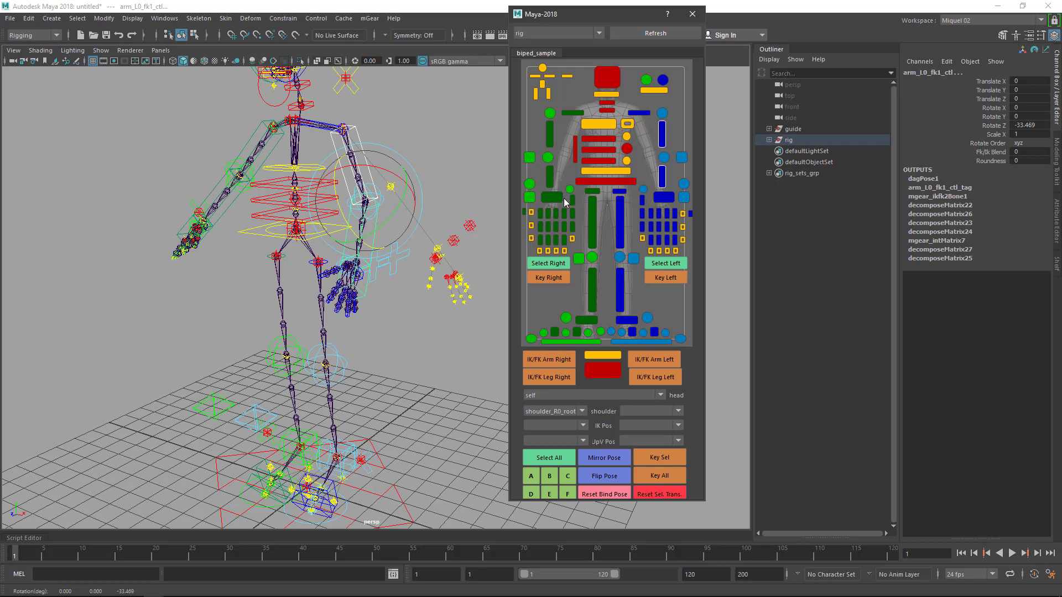
Flip the pose of the selected left-arm controls back and forth between the two arms
{"action": "left_click", "coordinate": [601, 479]}
{"action": "left_click", "coordinate": [601, 479]}
{"action": "left_click", "coordinate": [601, 479]}
{"action": "left_click", "coordinate": [601, 479]}
{"action": "left_click", "coordinate": [601, 479]}
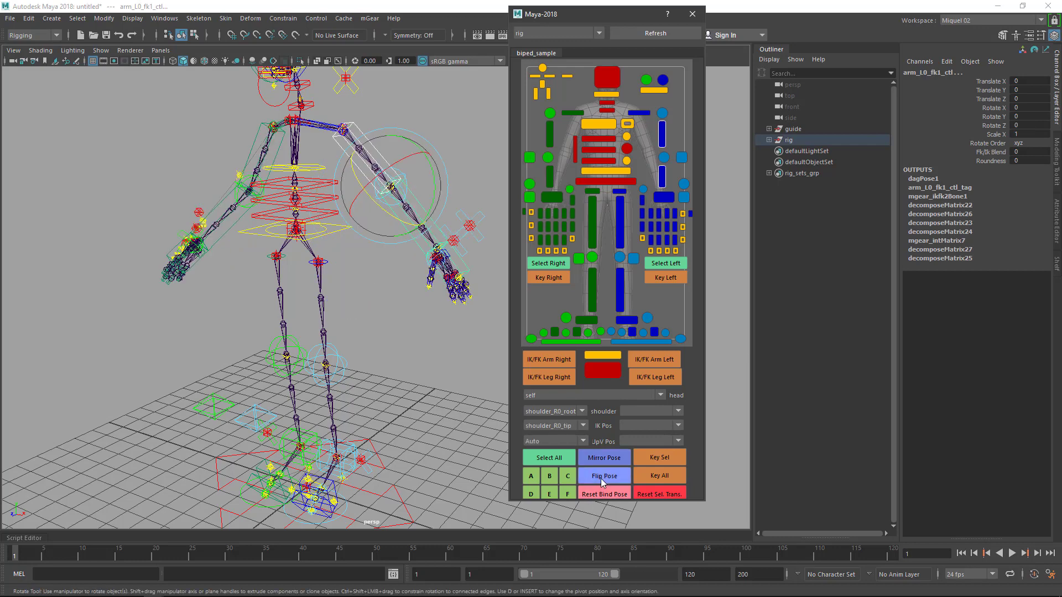
{"action": "left_click", "coordinate": [601, 479]}
{"action": "left_click", "coordinate": [602, 480]}
{"action": "left_click", "coordinate": [602, 480]}
Select all right-hand finger controls, followed by all left-hand finger controls, using the picker's side selection commands
{"action": "left_click_drag", "start_coordinate": [279, 234], "coordinate": [458, 272], "text": "alt"}
{"action": "scroll", "coordinate": [405, 298], "scroll_direction": "up", "scroll_amount": 2}
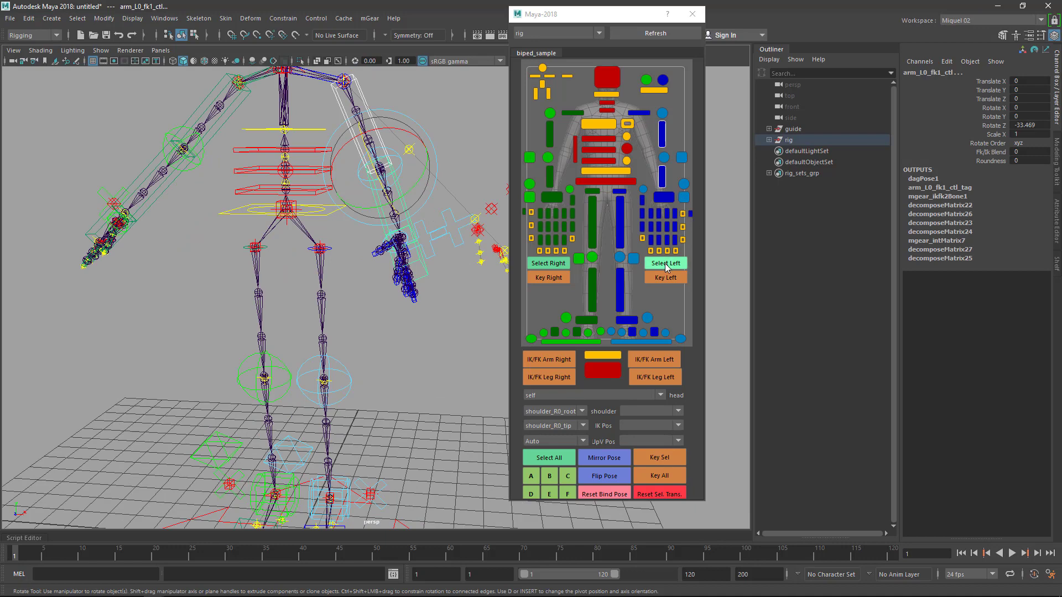
{"action": "left_click", "coordinate": [549, 264]}
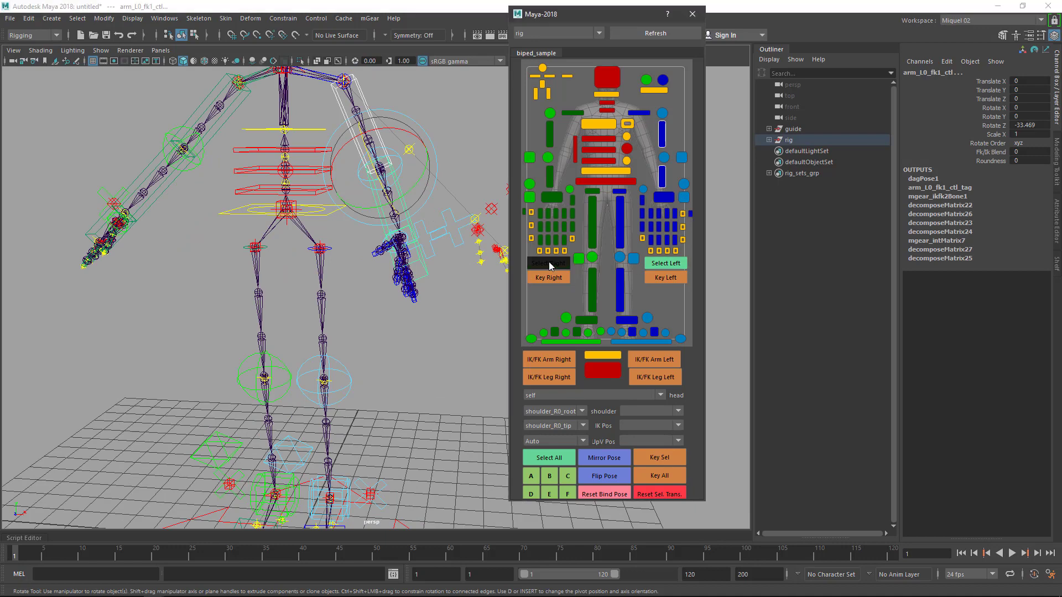
{"action": "left_click_drag", "start_coordinate": [393, 278], "coordinate": [470, 285], "text": "alt"}
{"action": "left_click", "coordinate": [663, 267]}
{"action": "left_click", "coordinate": [664, 265]}
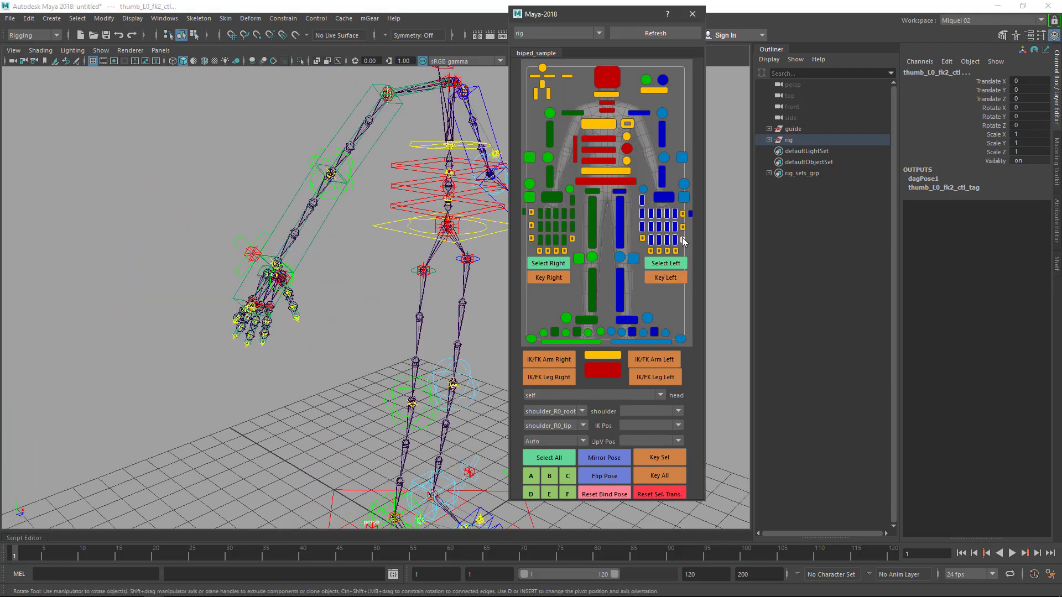
Select the left-hand finger controls by joint row and by single finger, then reselect all of them
{"action": "left_click", "coordinate": [682, 242]}
{"action": "left_click", "coordinate": [683, 227]}
{"action": "left_click", "coordinate": [683, 214]}
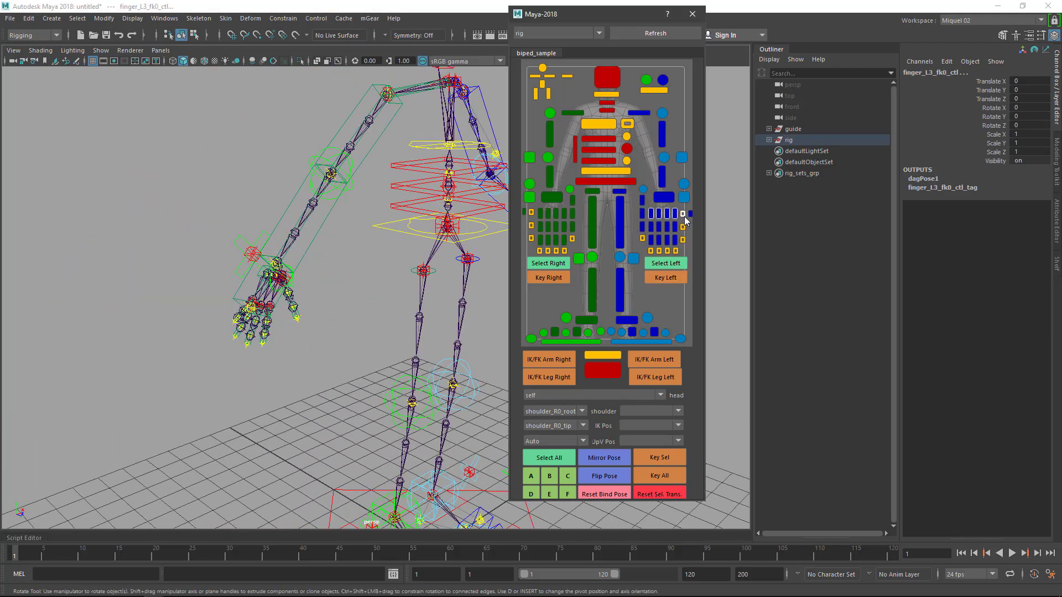
{"action": "left_click", "coordinate": [676, 251]}
{"action": "left_click", "coordinate": [662, 265]}
Enlarge the picker window downward until its lowest row of commands fits completely
{"action": "left_click_drag", "start_coordinate": [267, 226], "coordinate": [326, 228], "text": "alt"}
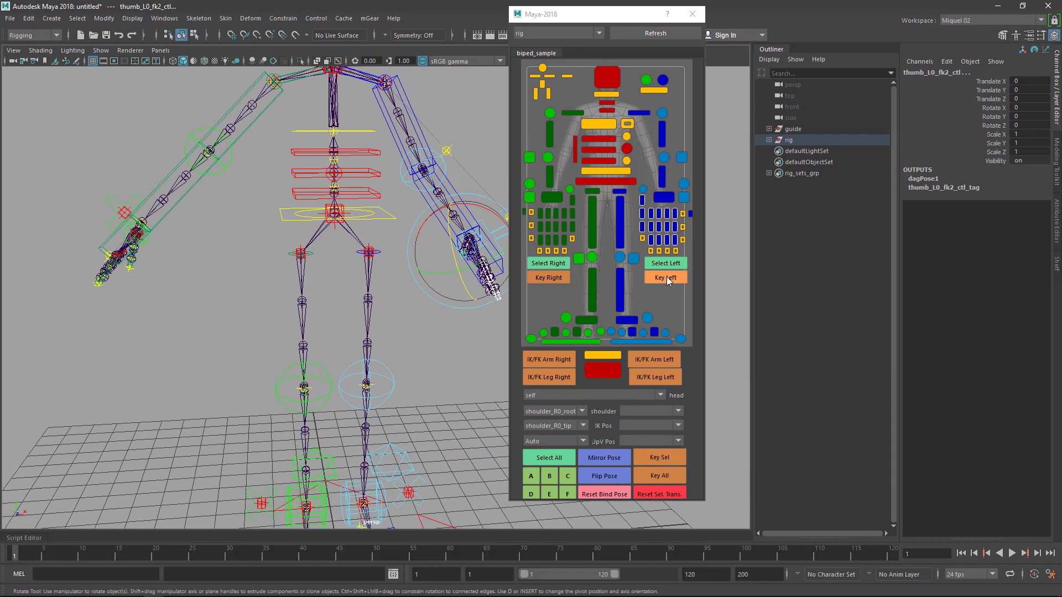
{"action": "mouse_move", "coordinate": [434, 317]}
{"action": "left_mouse_down", "text": "alt"}
{"action": "mouse_move", "coordinate": [377, 321]}
{"action": "mouse_move", "coordinate": [426, 316]}
{"action": "left_mouse_up", "text": "alt"}
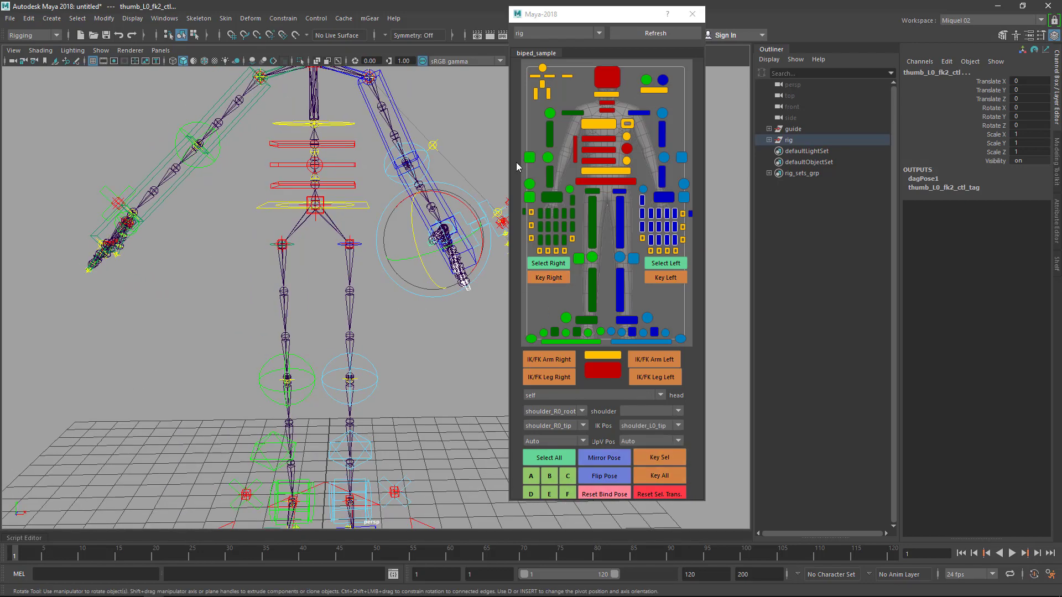
{"action": "left_click_drag", "start_coordinate": [426, 225], "coordinate": [477, 270], "text": "alt"}
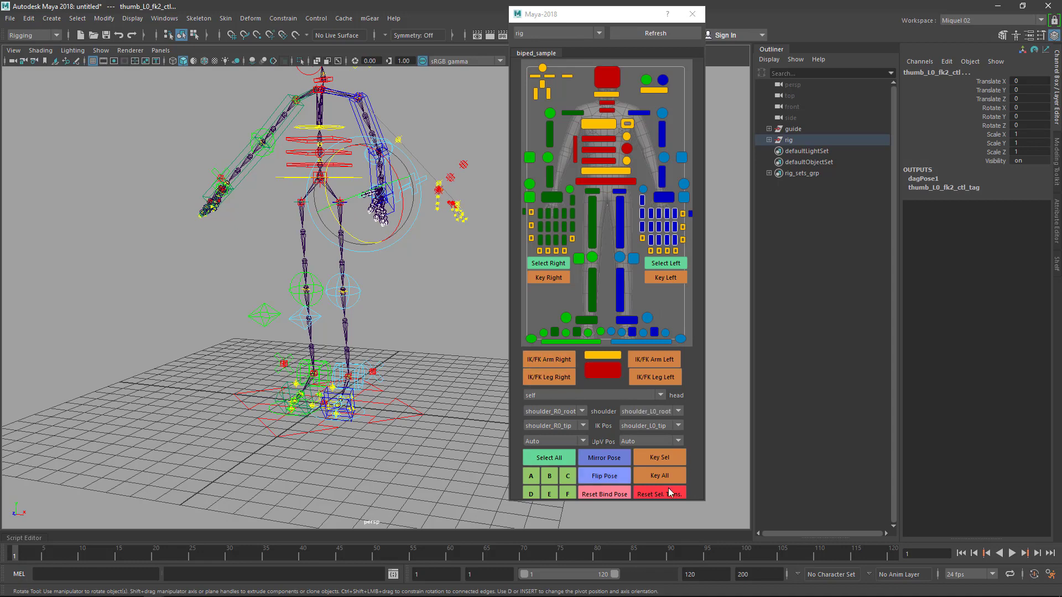
{"action": "left_click_drag", "start_coordinate": [703, 502], "coordinate": [701, 521]}
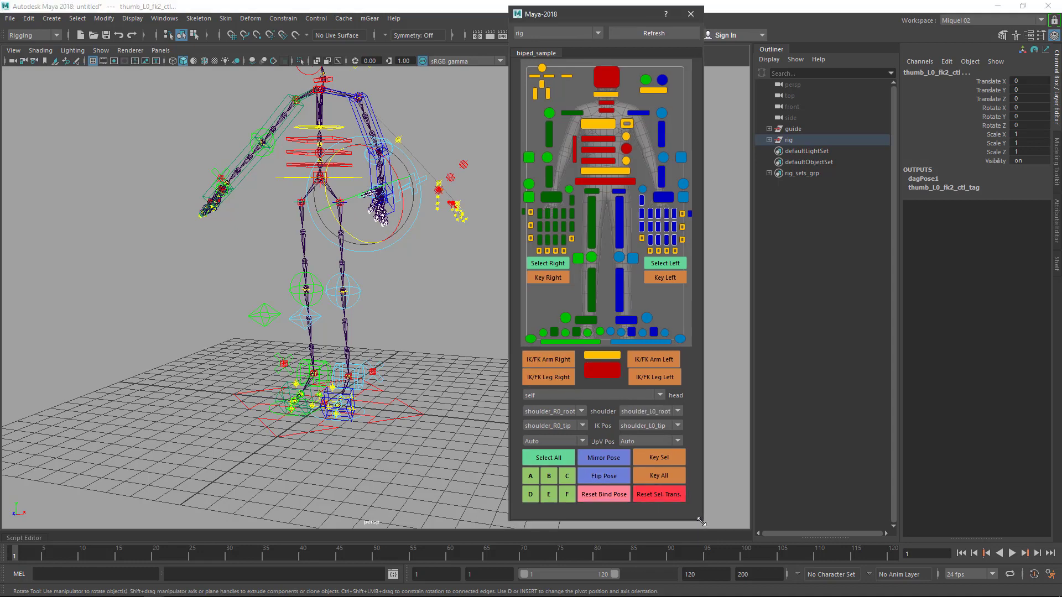
Switch the left arm to IK with the picker's IK/FK matching and switch it back to FK
{"action": "right_click_drag", "start_coordinate": [398, 300], "coordinate": [437, 346], "text": "alt"}
{"action": "middle_click_drag", "start_coordinate": [360, 256], "coordinate": [334, 386], "text": "alt"}
{"action": "left_click_drag", "start_coordinate": [476, 282], "coordinate": [518, 323], "text": "alt"}
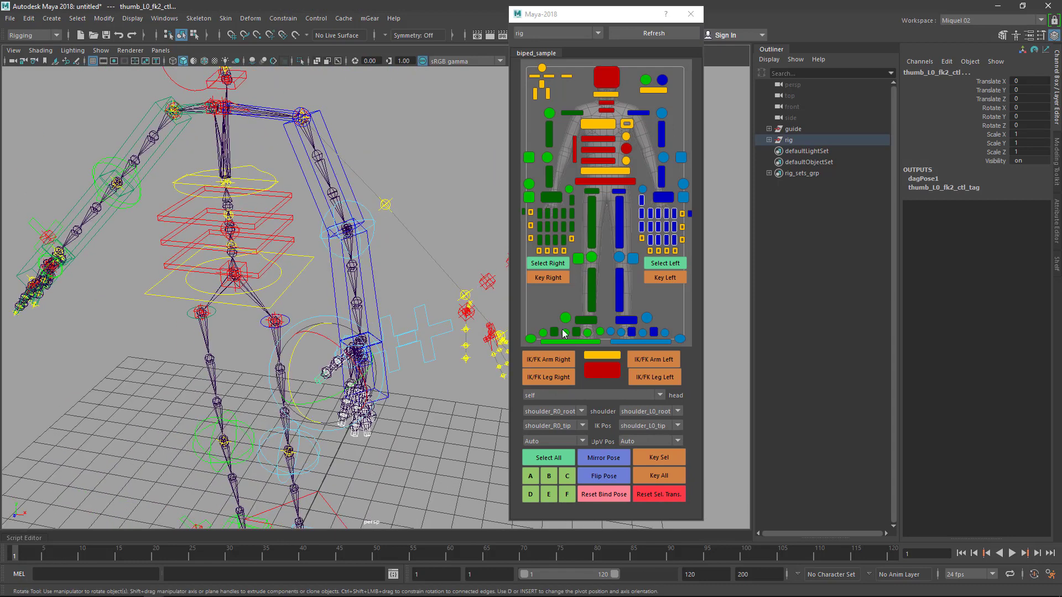
{"action": "left_click", "coordinate": [653, 359]}
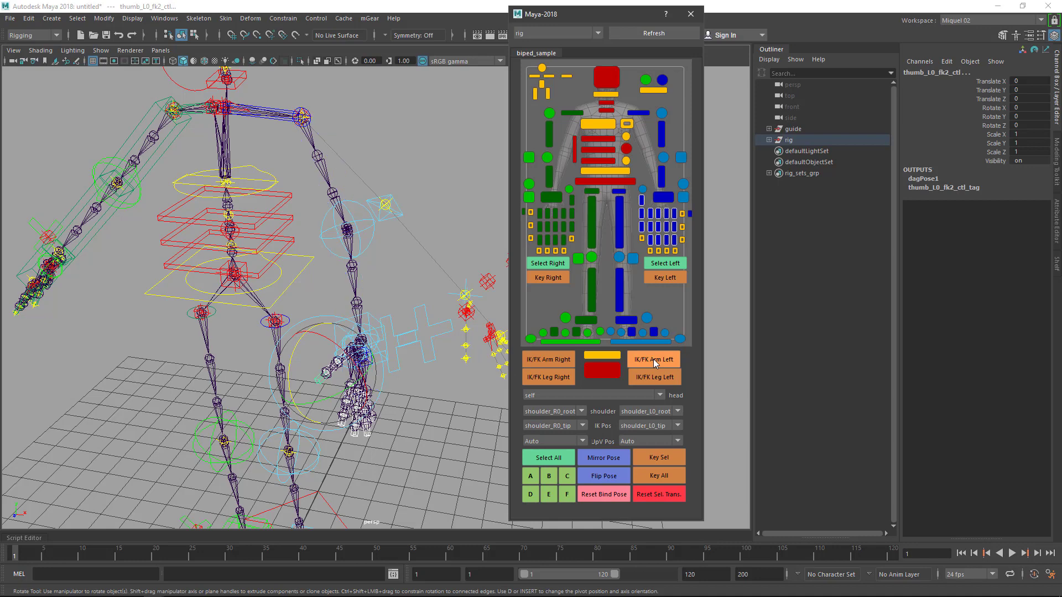
{"action": "left_click", "coordinate": [653, 359]}
Select the left upper-arm, forearm and hand FK controls and set a keyframe on them at frame 1
{"action": "left_click_drag", "start_coordinate": [398, 381], "coordinate": [408, 339], "text": "alt"}
{"action": "key", "text": "q"}
{"action": "left_click", "coordinate": [347, 282]}
{"action": "key", "text": "Down"}
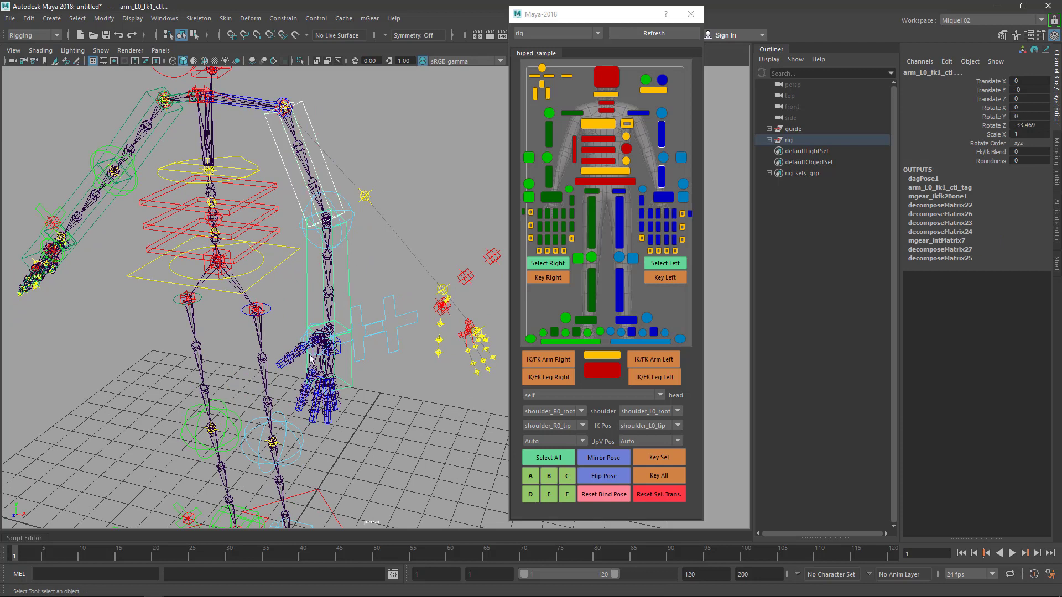
{"action": "key", "text": "Down"}
{"action": "key", "text": "s"}
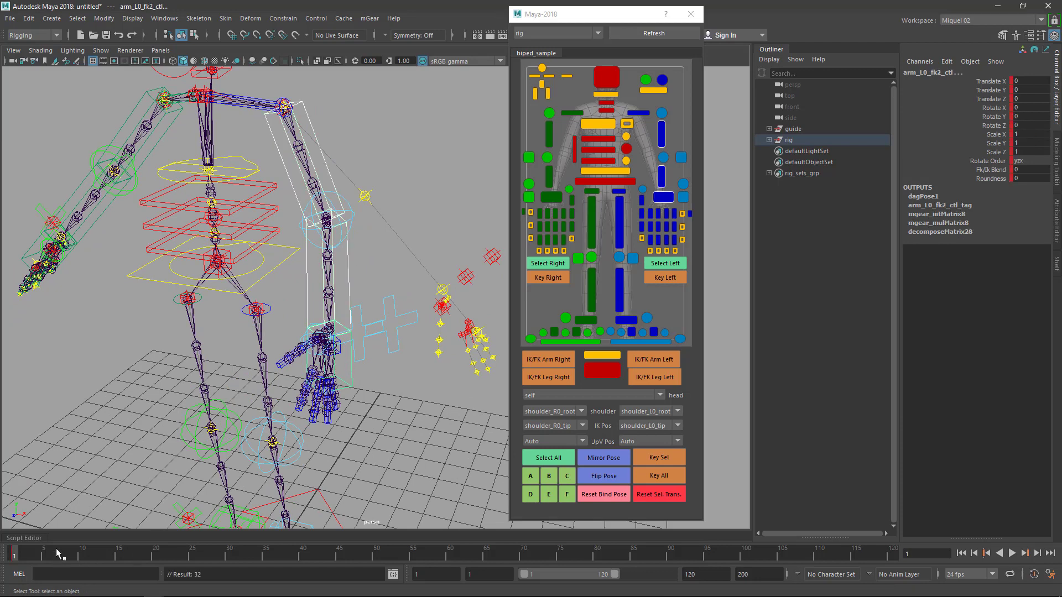
Go to frame 25 and walk up the left-arm chain to select the upper-arm FK control for rotation
{"action": "left_click", "coordinate": [190, 556]}
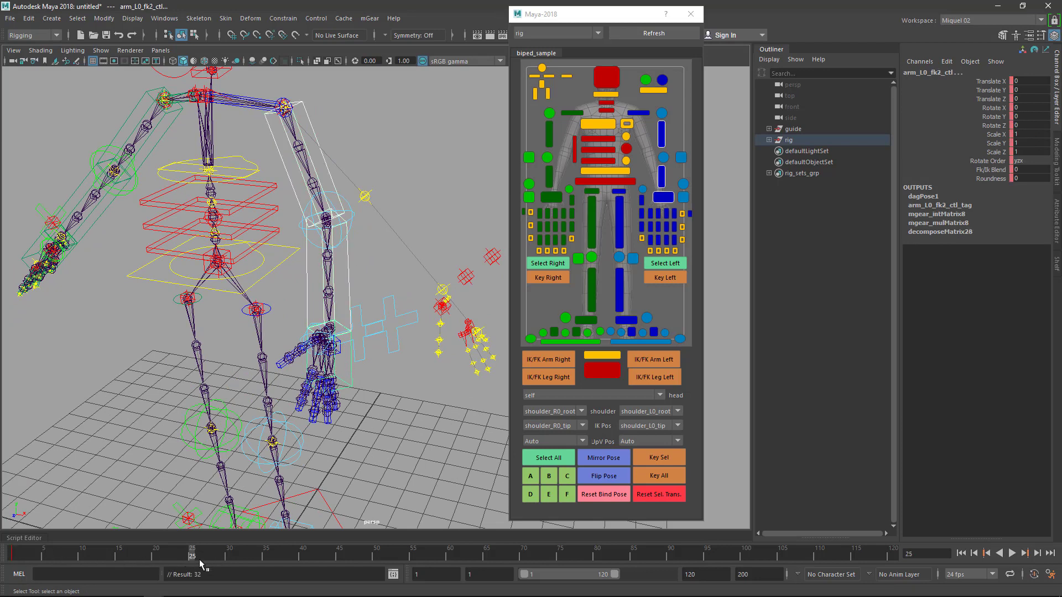
{"action": "scroll", "coordinate": [323, 337], "scroll_direction": "up", "scroll_amount": 2}
{"action": "key", "text": "Up"}
{"action": "key", "text": "e"}
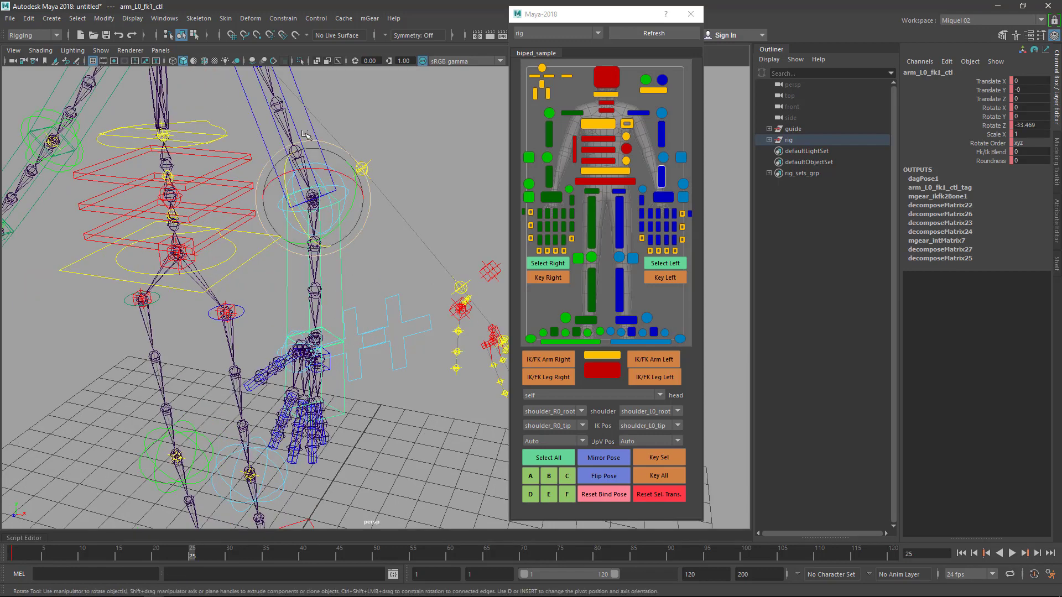
{"action": "key", "text": "Up"}
{"action": "scroll", "coordinate": [321, 136], "scroll_direction": "down", "scroll_amount": 3}
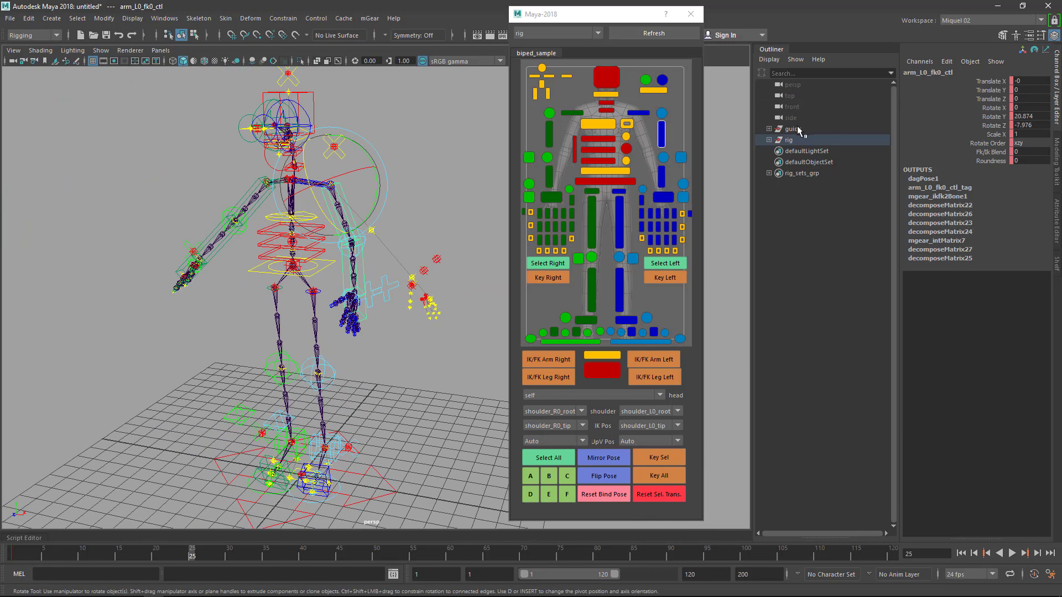
Hide the guide group so only the rig remains displayed
{"action": "left_click", "coordinate": [797, 130]}
{"action": "key", "text": "h"}
{"action": "scroll", "coordinate": [359, 207], "scroll_direction": "up", "scroll_amount": 2}
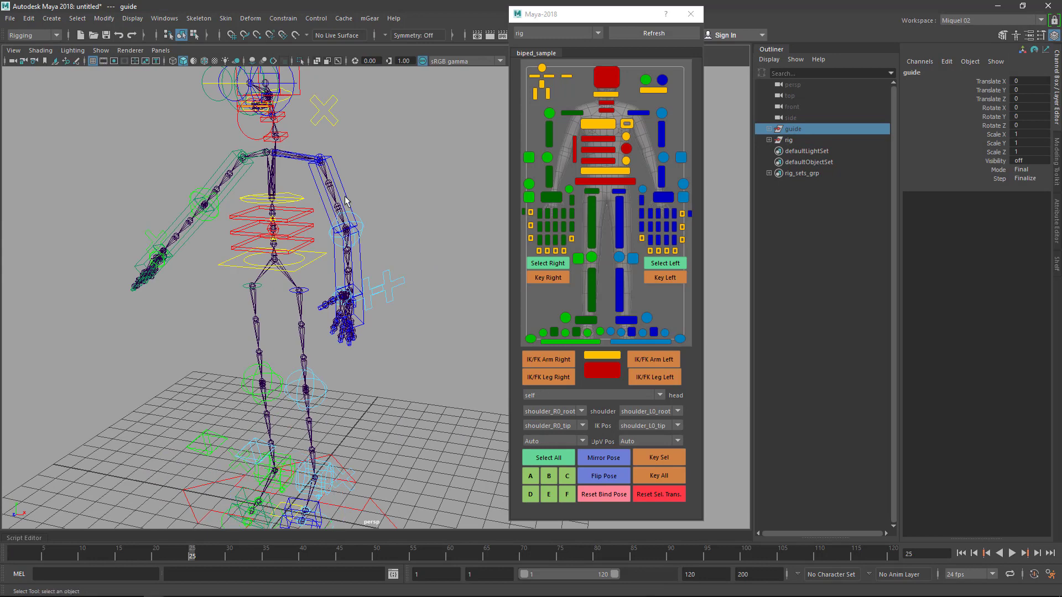
Rotate the left upper-arm FK control to about -37, -48, -3 degrees and the forearm control to about -59 degrees in Z
{"action": "left_click", "coordinate": [352, 192]}
{"action": "left_click_drag", "start_coordinate": [362, 192], "coordinate": [356, 143]}
{"action": "key", "text": "q"}
{"action": "left_click", "coordinate": [426, 154]}
{"action": "key", "text": "e"}
{"action": "key", "text": "q"}
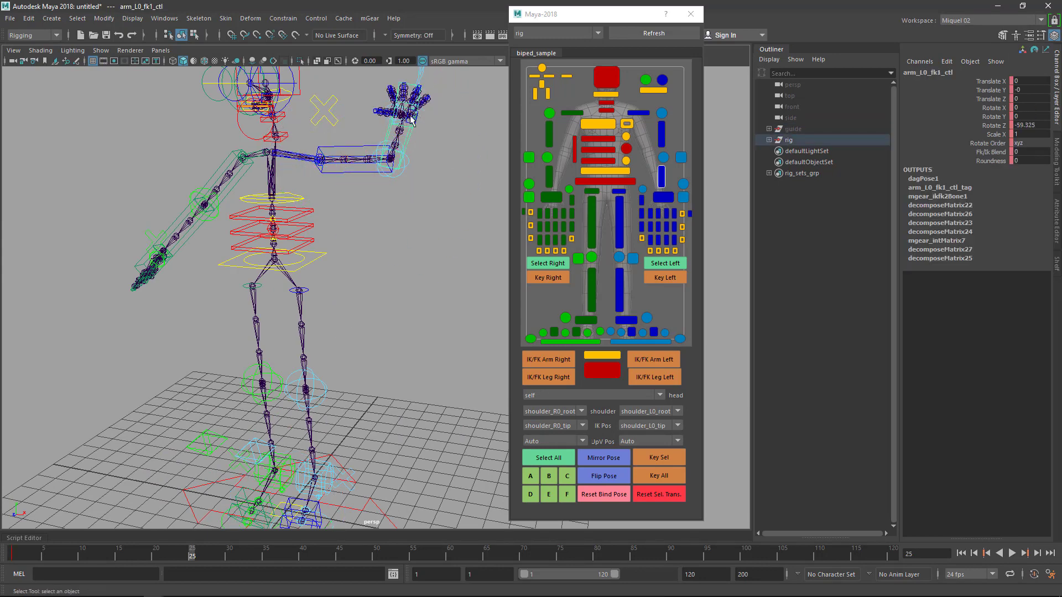
Select the left hand FK control from the picker and rotate it to about -37 degrees in Y
{"action": "left_click", "coordinate": [401, 84]}
{"action": "key", "text": "e"}
{"action": "left_click_drag", "start_coordinate": [415, 123], "coordinate": [410, 115], "text": "alt"}
{"action": "middle_click_drag", "start_coordinate": [411, 115], "coordinate": [405, 163], "text": "alt"}
{"action": "key", "text": "q"}
{"action": "left_click", "coordinate": [624, 207]}
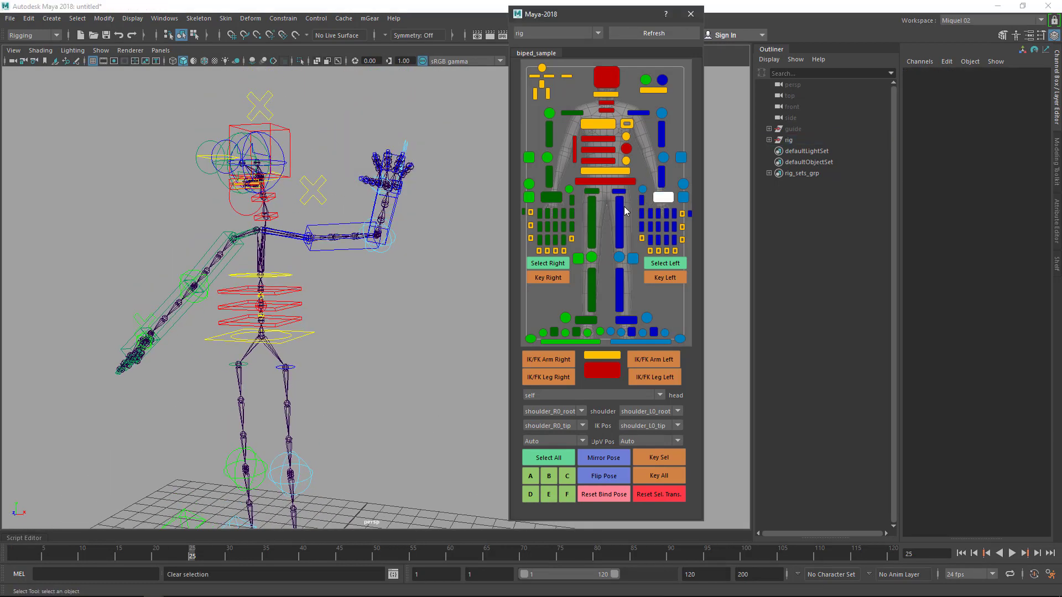
{"action": "left_click", "coordinate": [663, 198]}
{"action": "key", "text": "e"}
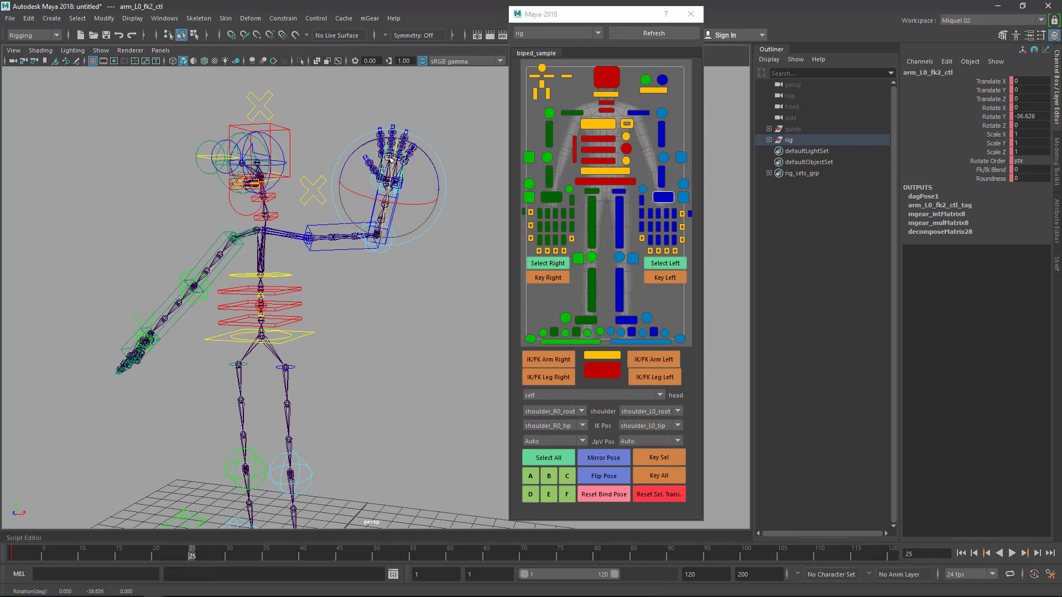
Add the left forearm and upper-arm controls to the selection, key all three at frame 25 and scrub to frame 43
{"action": "left_click", "coordinate": [662, 133]}
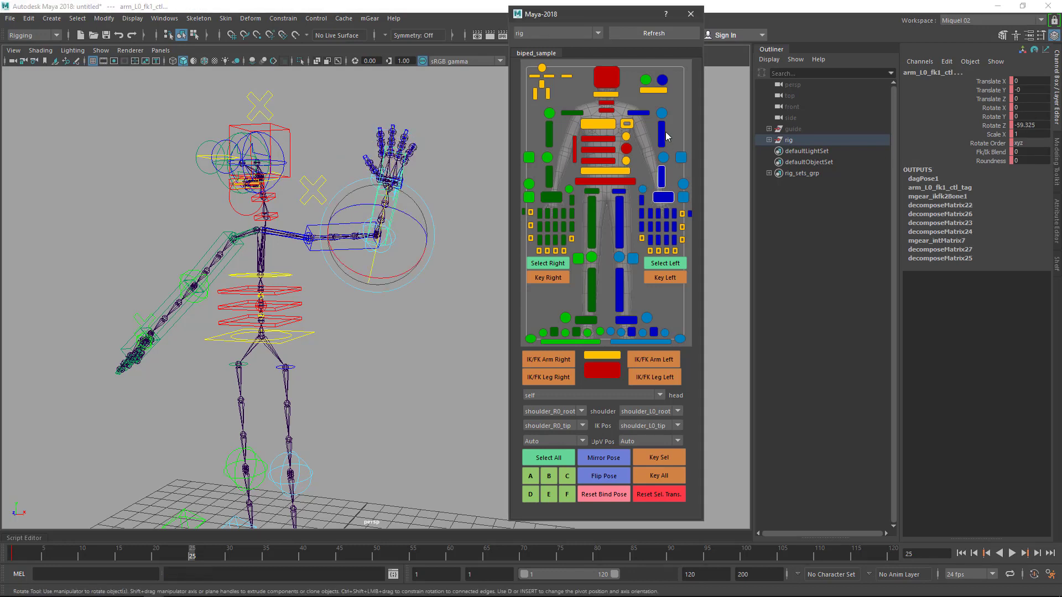
{"action": "key", "text": "s"}
{"action": "left_click_drag", "start_coordinate": [200, 551], "coordinate": [325, 530]}
{"action": "left_click_drag", "start_coordinate": [430, 306], "coordinate": [358, 354], "text": "alt"}
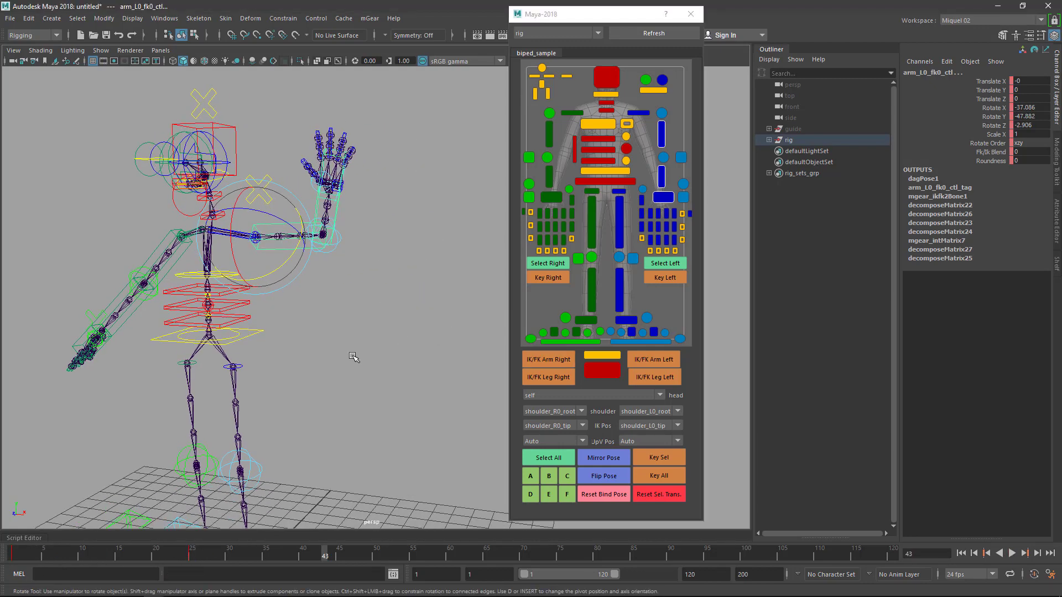
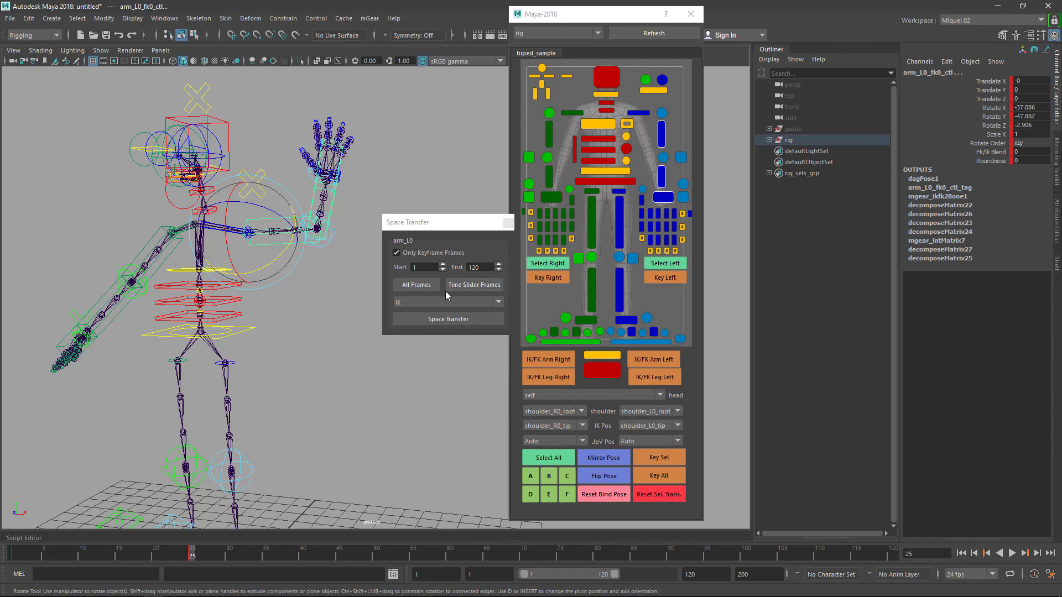
Set the Space Transfer range for arm_L0 to the time slider frames, 1 to 120, with IK as the target
{"action": "left_click", "coordinate": [429, 288]}
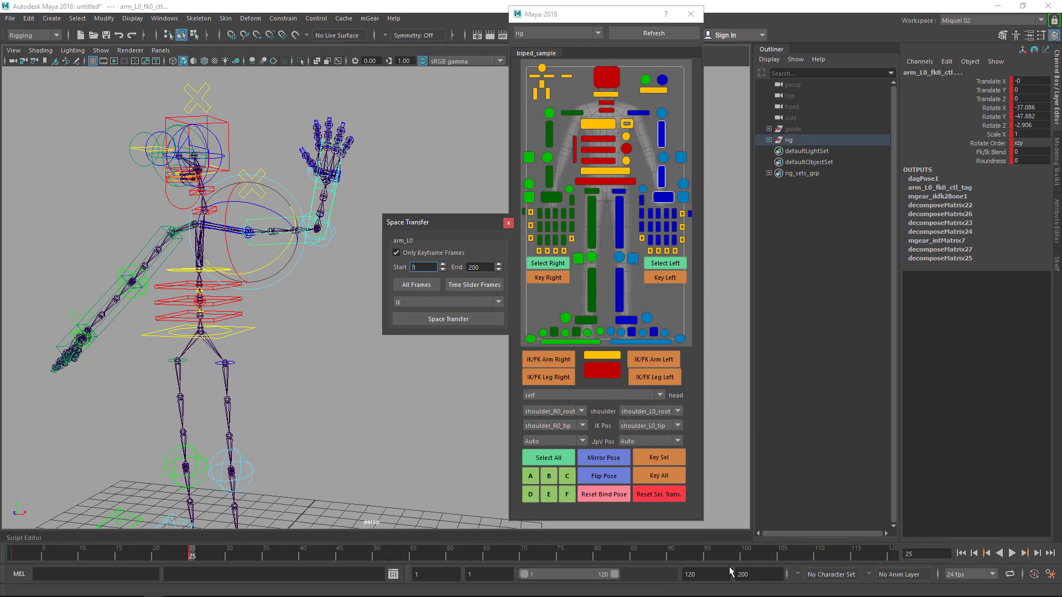
{"action": "left_click", "coordinate": [462, 285]}
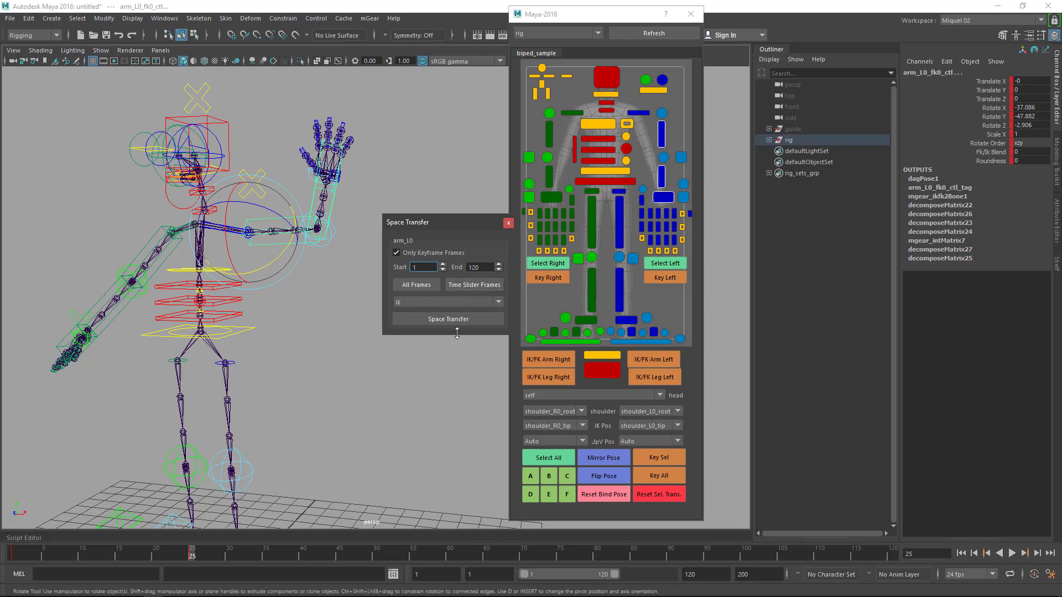
{"action": "left_click", "coordinate": [423, 301]}
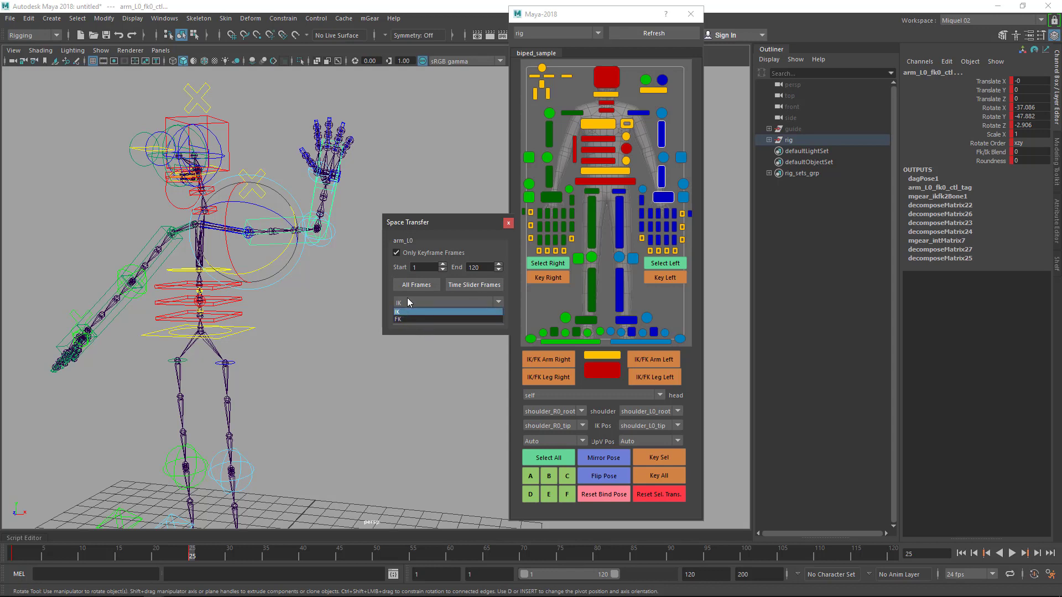
{"action": "left_click", "coordinate": [401, 313]}
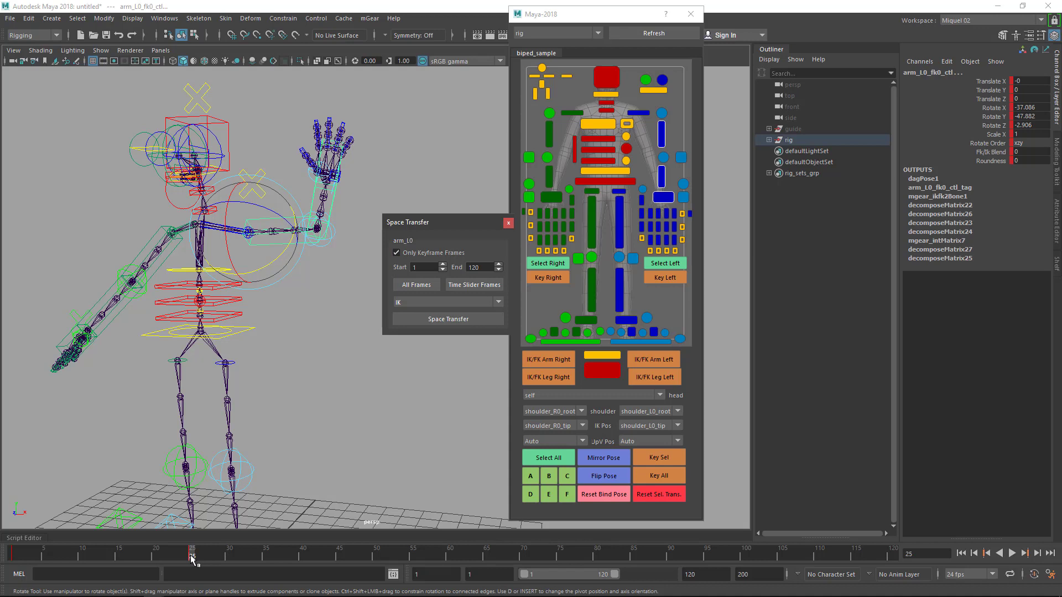
Scrub the timeline between frames 25 and 31 to review the left arm's keyed pose
{"action": "left_click_drag", "start_coordinate": [192, 559], "coordinate": [239, 553]}
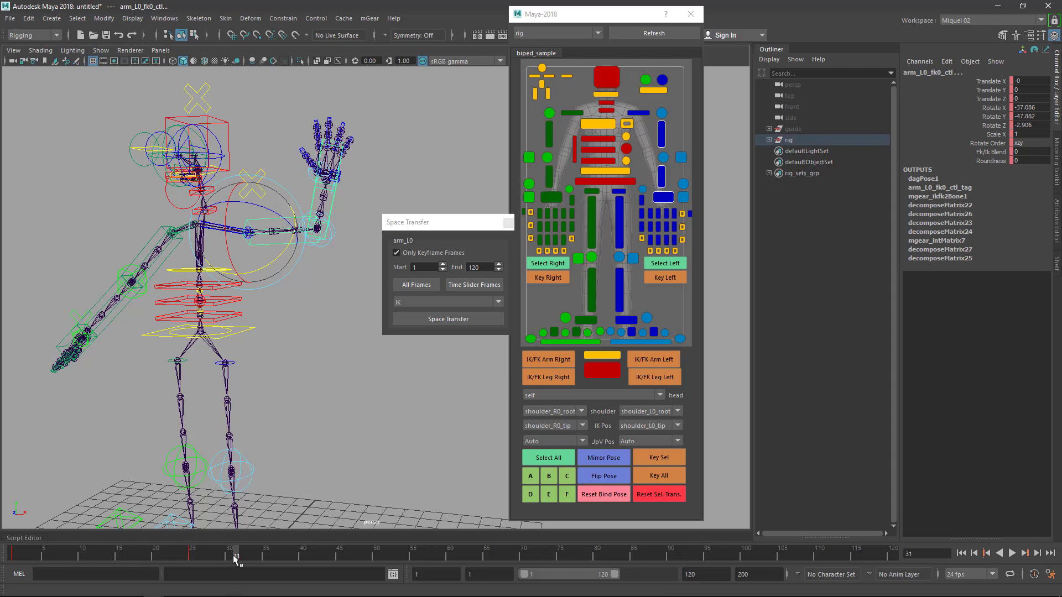
{"action": "left_click_drag", "start_coordinate": [236, 559], "coordinate": [194, 556]}
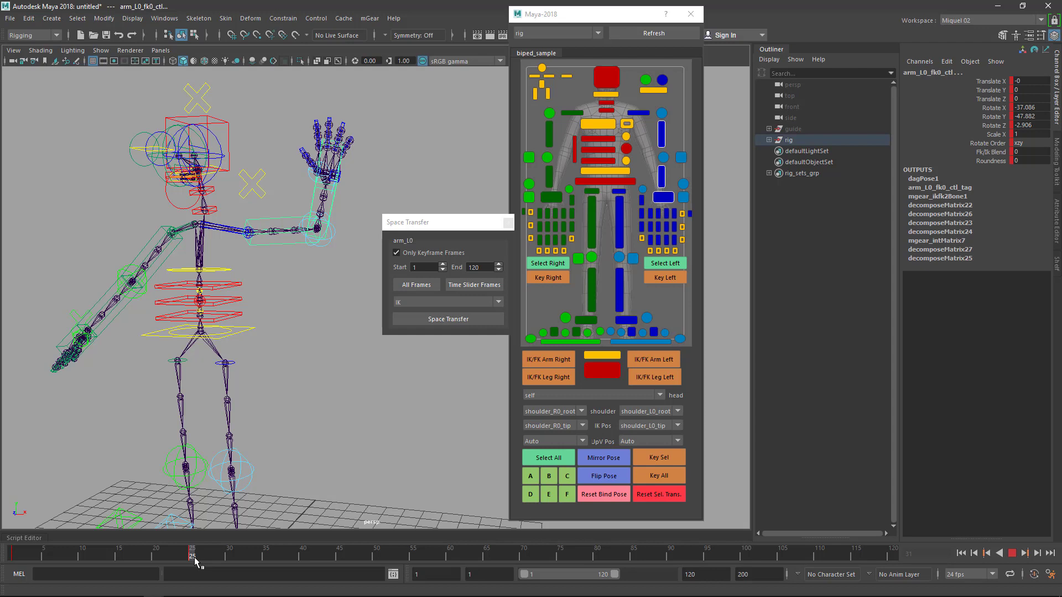
{"action": "left_click_drag", "start_coordinate": [194, 556], "coordinate": [195, 557]}
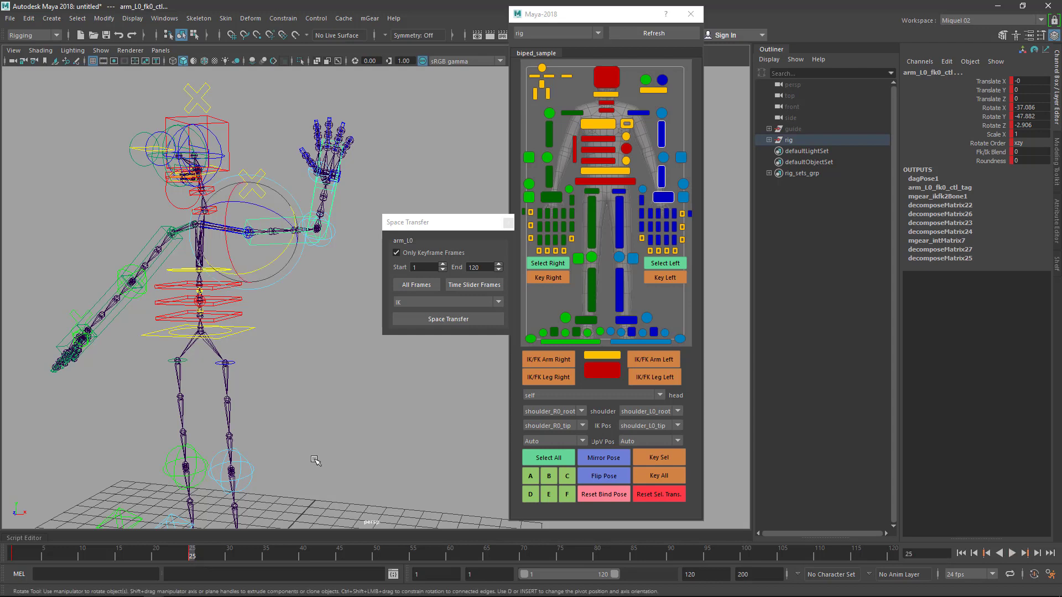
Move the Space Transfer dialog off the hand, transfer the arm_L0 keyframes to IK and play back the animation
{"action": "left_click_drag", "start_coordinate": [446, 229], "coordinate": [427, 226]}
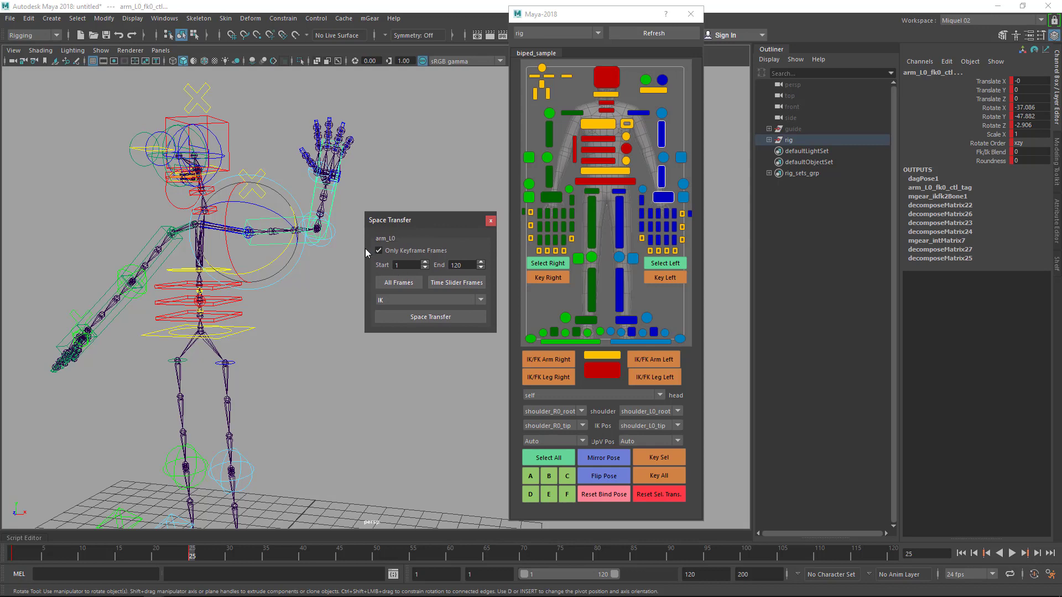
{"action": "right_click_drag", "start_coordinate": [300, 296], "coordinate": [328, 292], "text": "alt"}
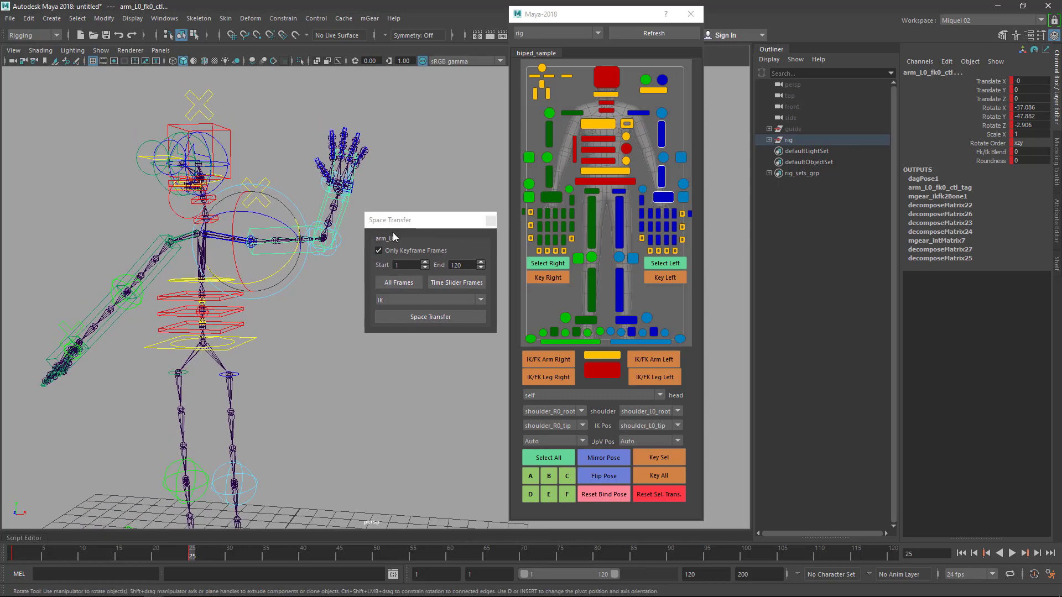
{"action": "left_click", "coordinate": [412, 318]}
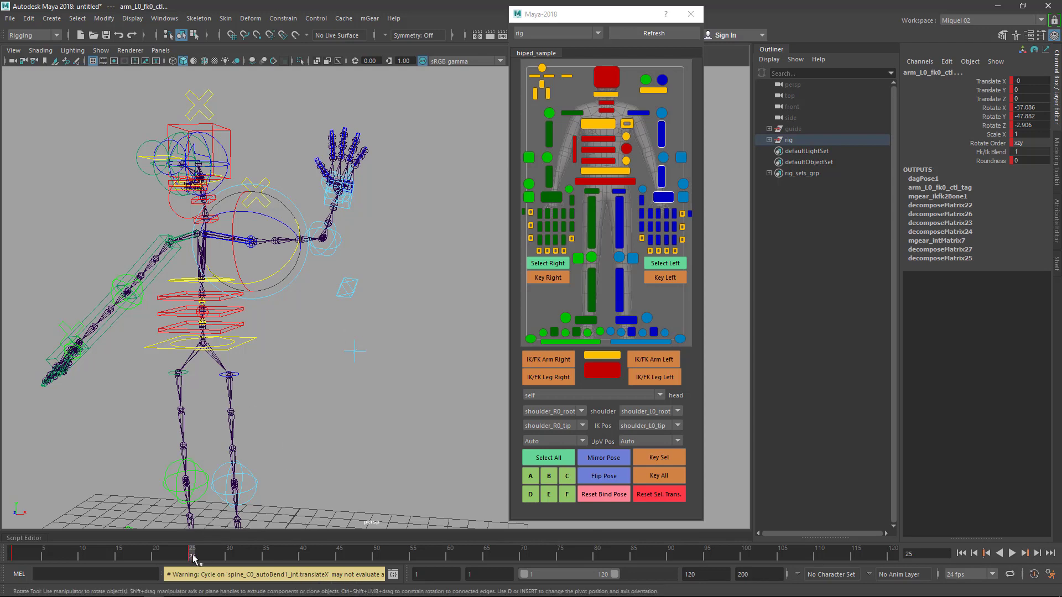
{"action": "key", "text": "alt+v"}
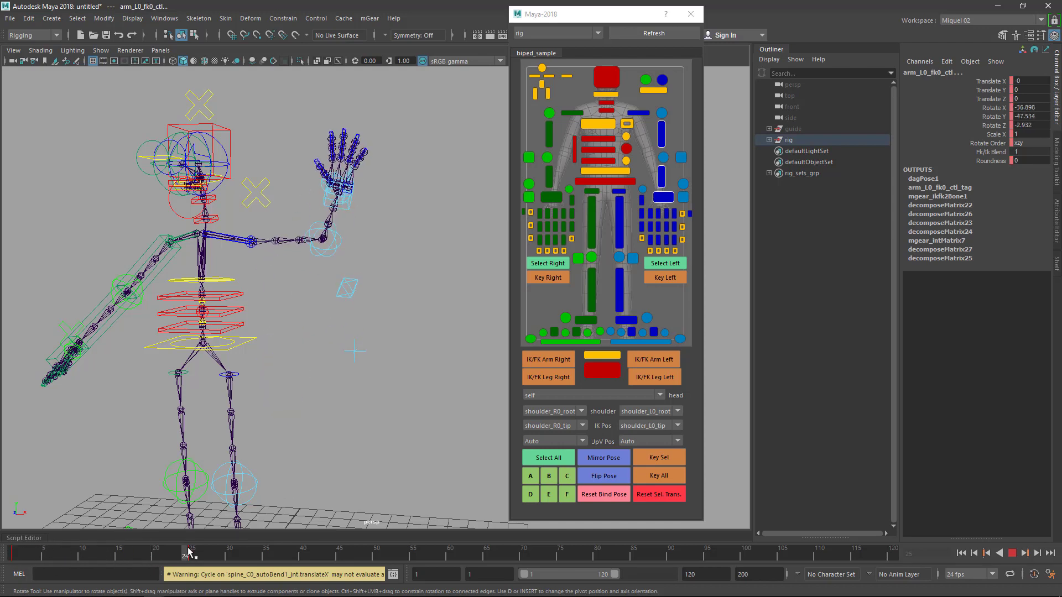
Scrub back to frame 19, bring up the Space Transfer dialog for leg_L0 and close it without transferring
{"action": "mouse_move", "coordinate": [188, 549]}
{"action": "left_mouse_down"}
{"action": "mouse_move", "coordinate": [215, 547]}
{"action": "mouse_move", "coordinate": [149, 548]}
{"action": "left_mouse_up"}
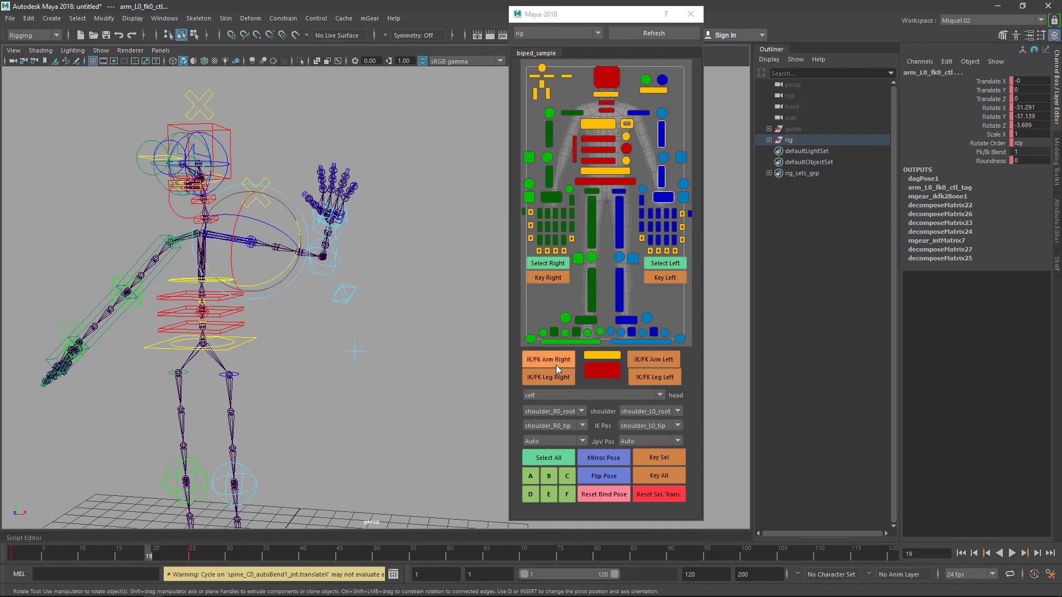
{"action": "middle_click_drag", "start_coordinate": [313, 382], "coordinate": [348, 225], "text": "alt"}
{"action": "right_click", "coordinate": [662, 374]}
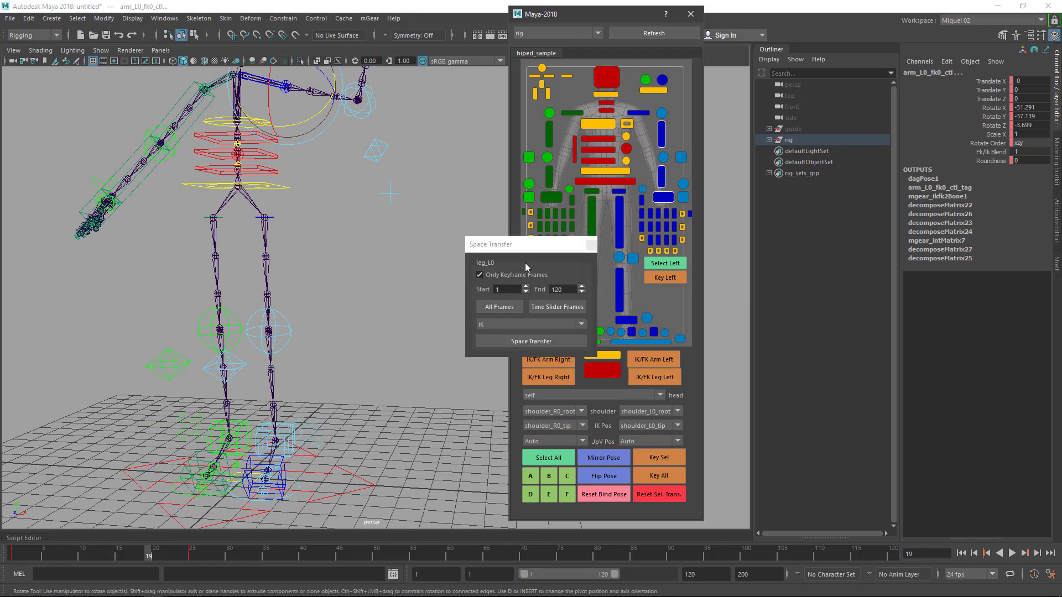
{"action": "left_click_drag", "start_coordinate": [545, 249], "coordinate": [415, 232]}
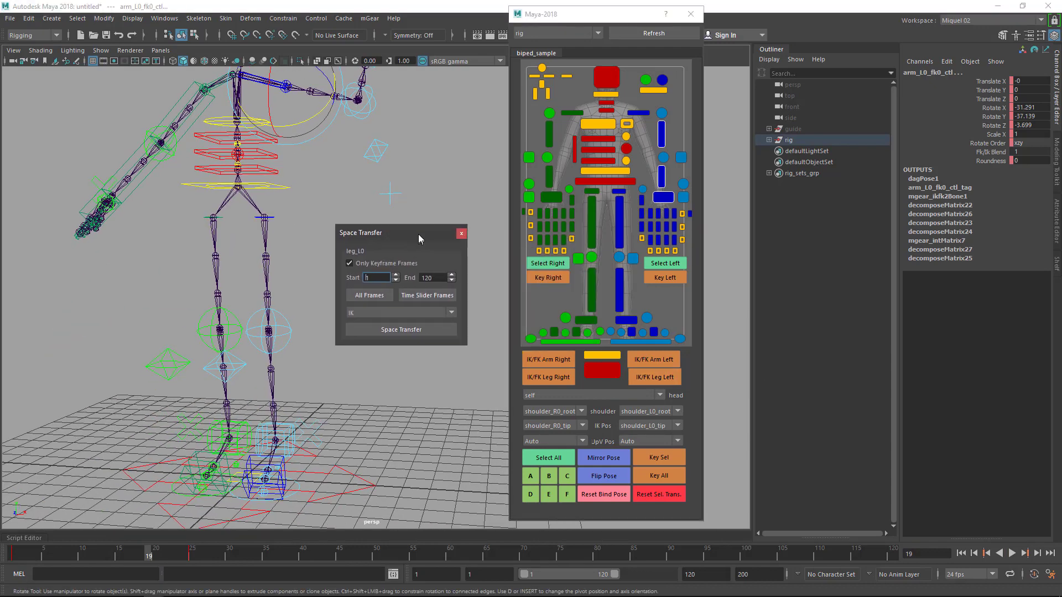
{"action": "left_click", "coordinate": [459, 233]}
Select the FK control of the rig's right forearm, arm_R0_fk1_ctl
{"action": "left_click_drag", "start_coordinate": [297, 176], "coordinate": [288, 244], "text": "alt"}
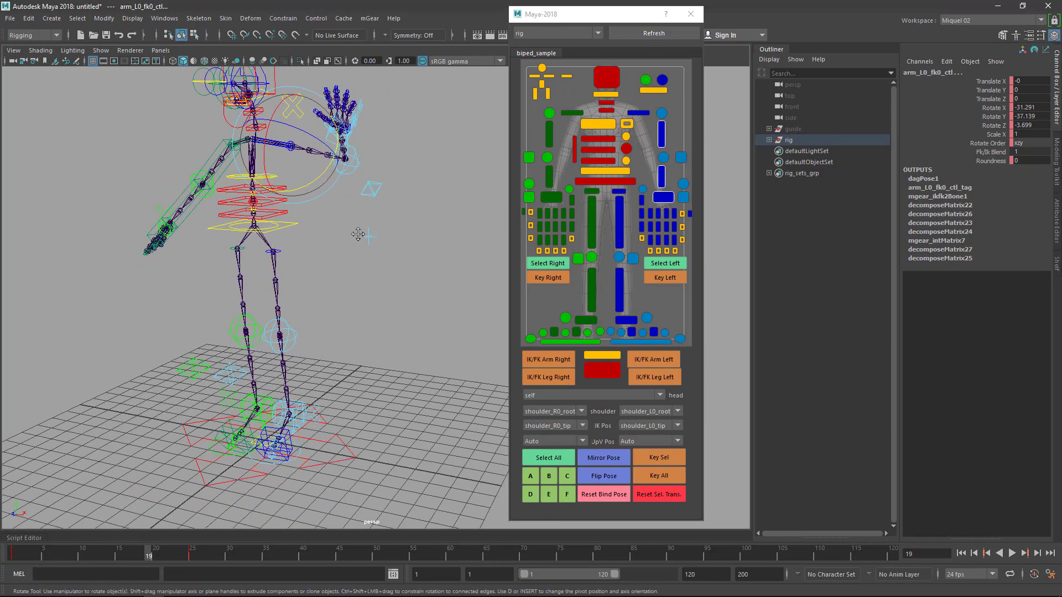
{"action": "left_click_drag", "start_coordinate": [358, 235], "coordinate": [382, 274], "text": "alt"}
{"action": "middle_click_drag", "start_coordinate": [331, 250], "coordinate": [347, 273], "text": "alt"}
{"action": "right_click_drag", "start_coordinate": [347, 273], "coordinate": [409, 213], "text": "alt"}
{"action": "left_click_drag", "start_coordinate": [287, 235], "coordinate": [237, 354], "text": "alt"}
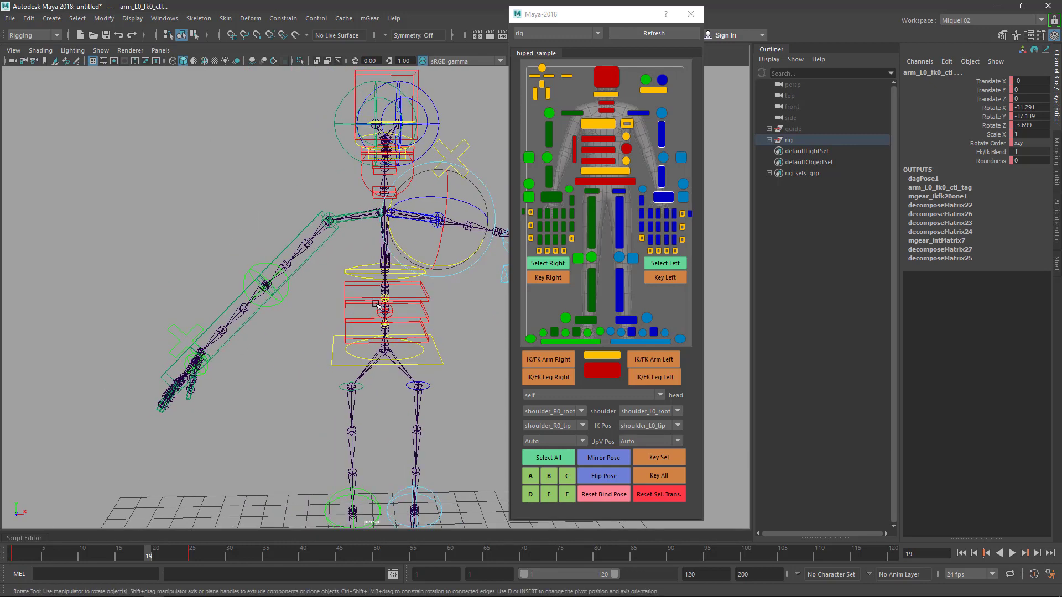
{"action": "left_click_drag", "start_coordinate": [324, 395], "coordinate": [332, 373], "text": "alt"}
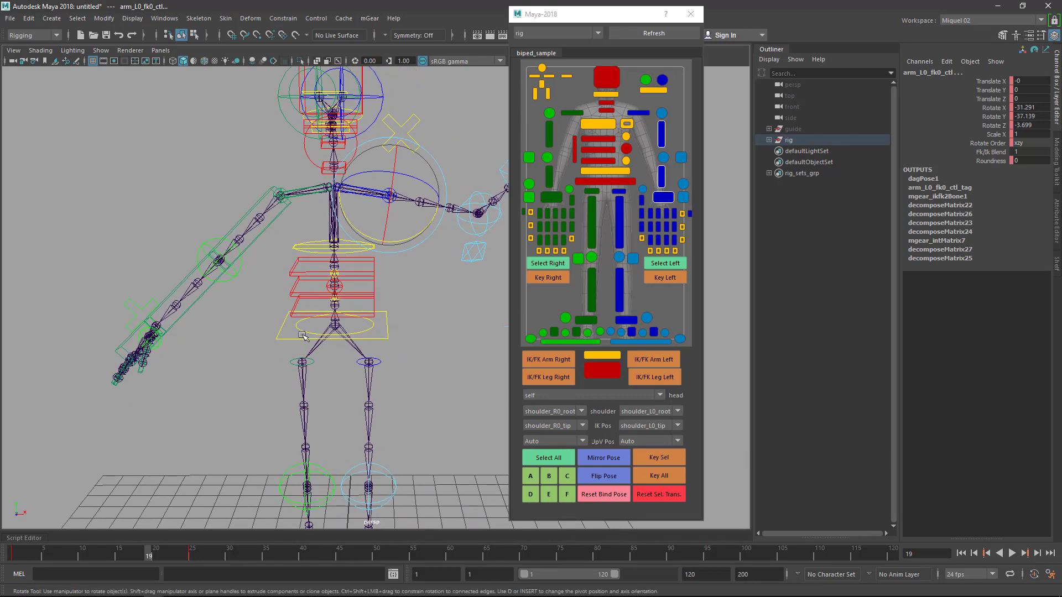
{"action": "left_click", "coordinate": [207, 301]}
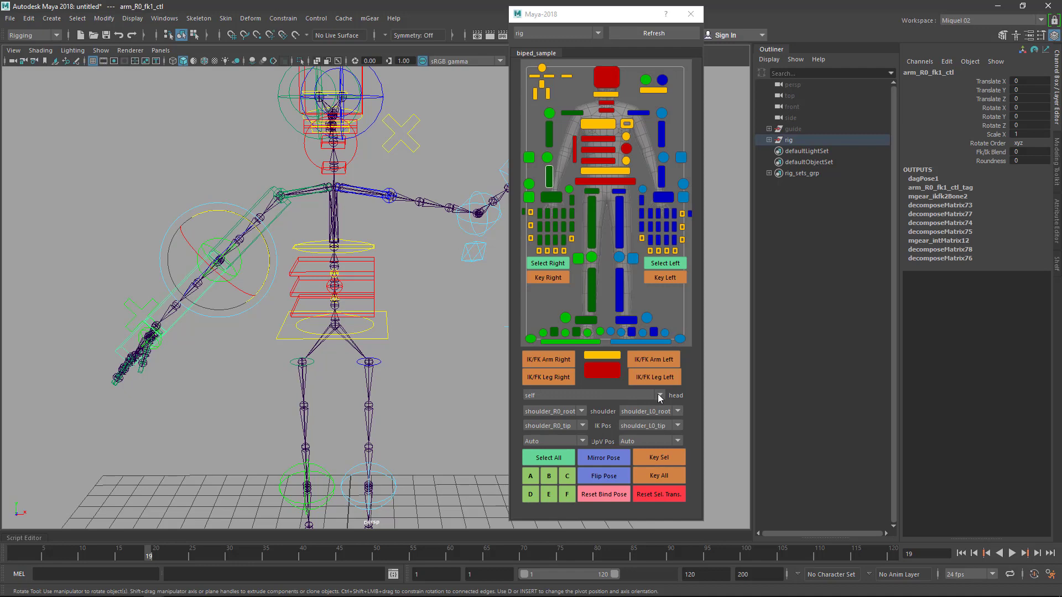
Switch the rig's right arm from FK to IK using the animation picker
{"action": "left_click_drag", "start_coordinate": [417, 304], "coordinate": [380, 327], "text": "alt"}
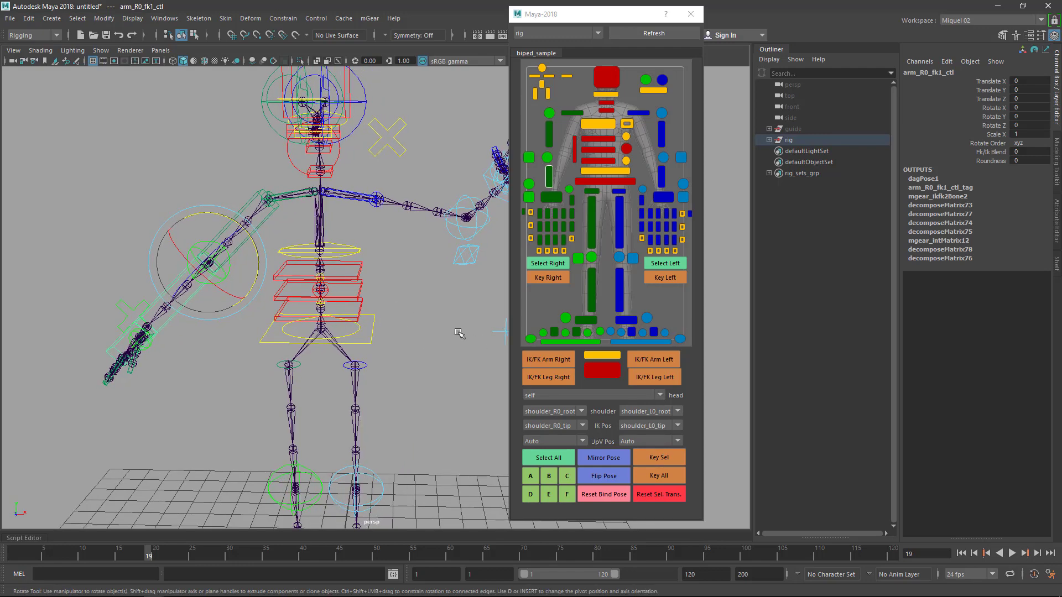
{"action": "left_click_drag", "start_coordinate": [450, 264], "coordinate": [430, 314], "text": "alt"}
{"action": "middle_click_drag", "start_coordinate": [430, 314], "coordinate": [419, 307], "text": "alt"}
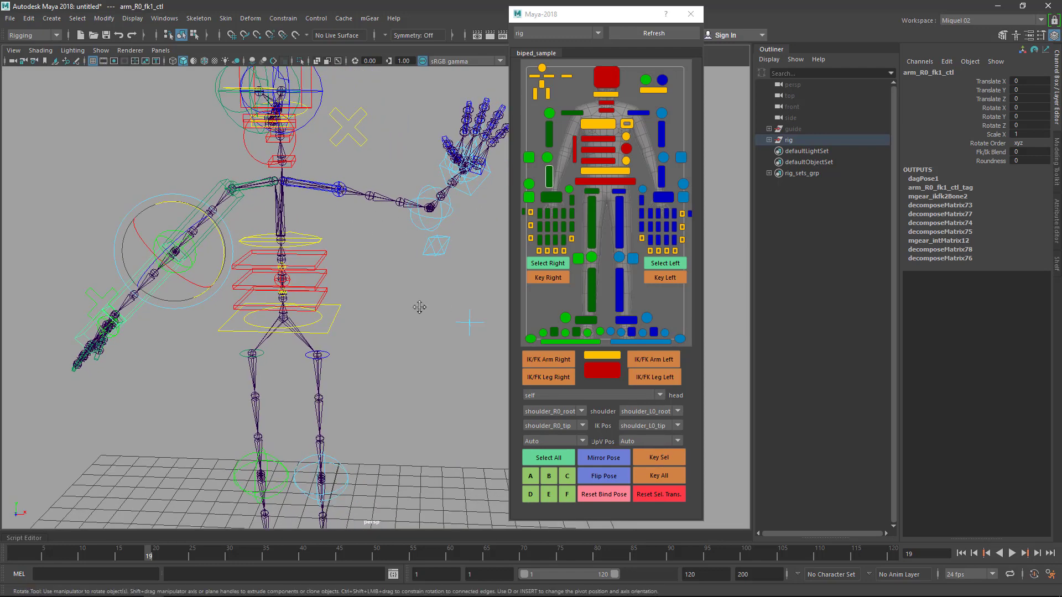
{"action": "right_click_drag", "start_coordinate": [419, 308], "coordinate": [362, 238], "text": "alt"}
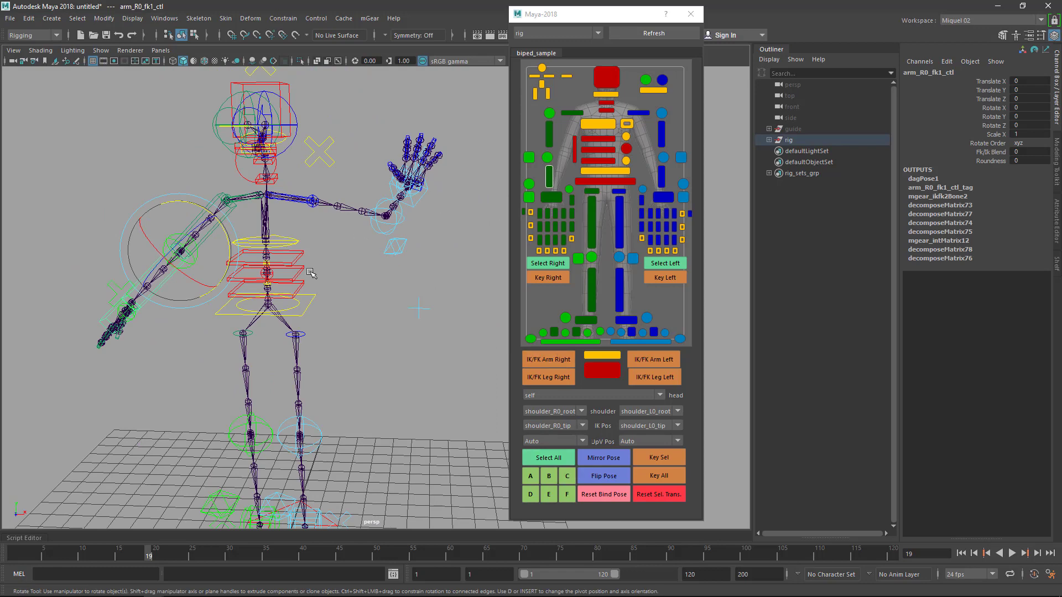
{"action": "middle_click_drag", "start_coordinate": [286, 259], "coordinate": [362, 253], "text": "alt"}
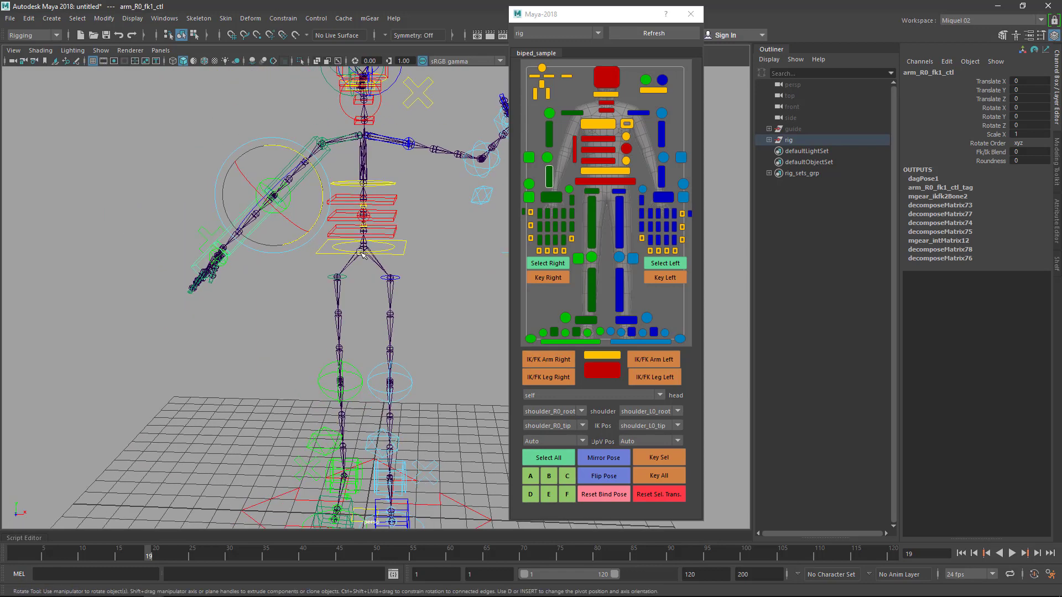
{"action": "mouse_move", "coordinate": [362, 254]}
{"action": "left_mouse_down", "text": "alt"}
{"action": "mouse_move", "coordinate": [349, 263]}
{"action": "mouse_move", "coordinate": [364, 267]}
{"action": "left_mouse_up", "text": "alt"}
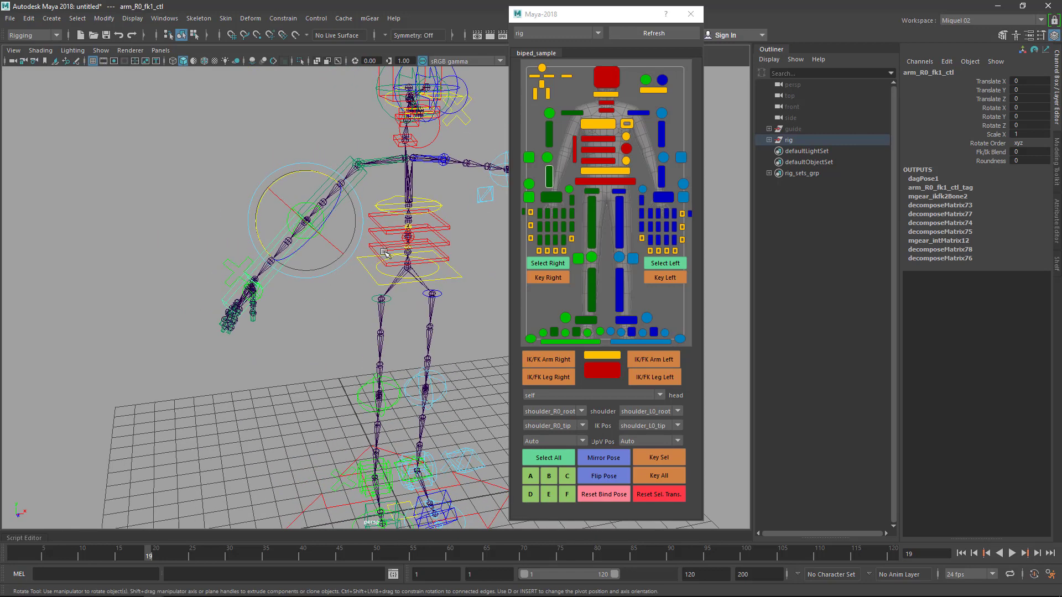
{"action": "left_click", "coordinate": [548, 359]}
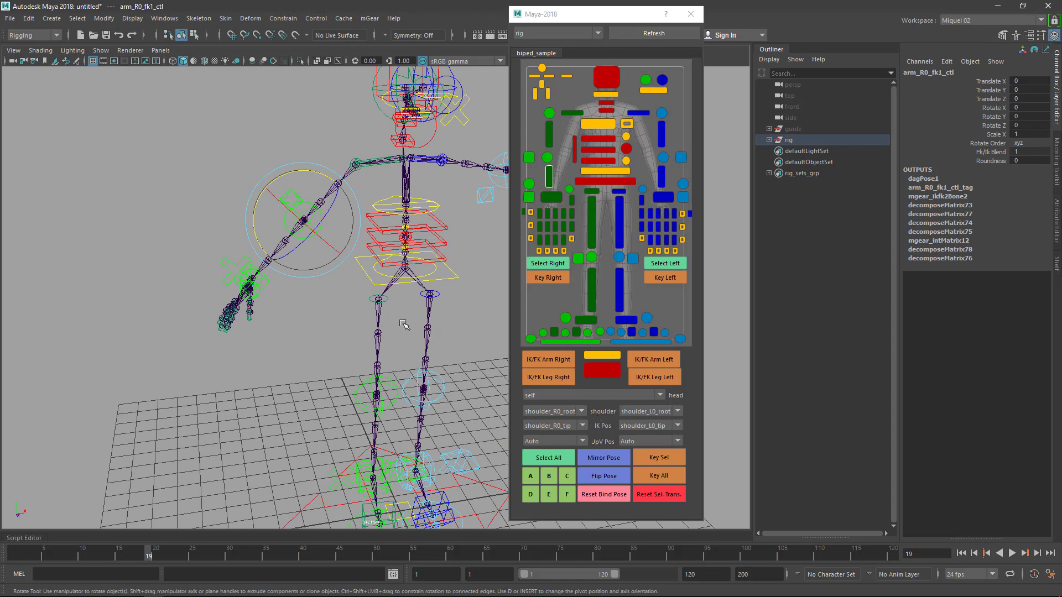
Move the right hand's IK control, arm_R0_ik_ctl, to a translation of about 0.365, 1.197, -0.405
{"action": "left_click", "coordinate": [268, 282]}
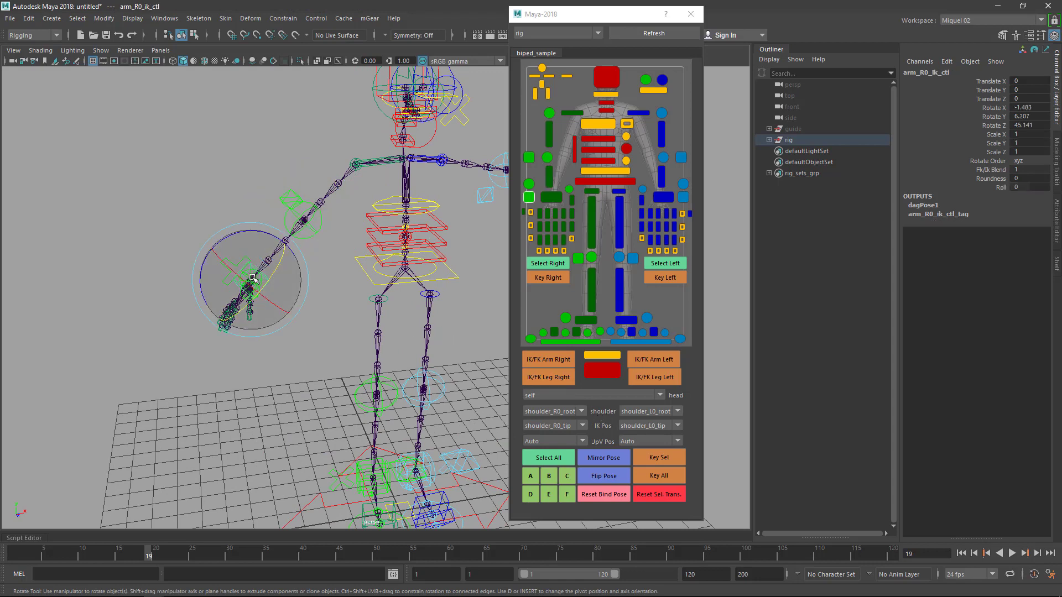
{"action": "key", "text": "w"}
{"action": "left_click_drag", "start_coordinate": [251, 284], "coordinate": [385, 273]}
Move the main body control, body_C0_ctl, to a translation of about -0.55, -0.7, 0.152
{"action": "left_click", "coordinate": [452, 280]}
{"action": "middle_click_drag", "start_coordinate": [386, 273], "coordinate": [381, 293]}
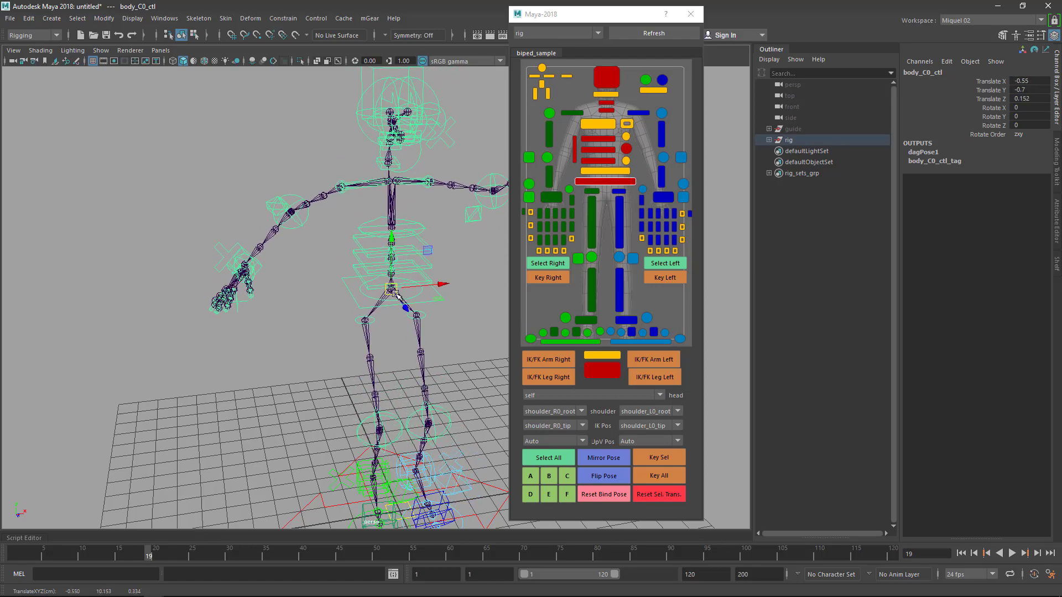
{"action": "key", "text": "q"}
Try sliding the spine position control, spine_C0_spinePosition_ctl, sideways and return it to its starting place
{"action": "left_click", "coordinate": [408, 228]}
{"action": "key", "text": "w"}
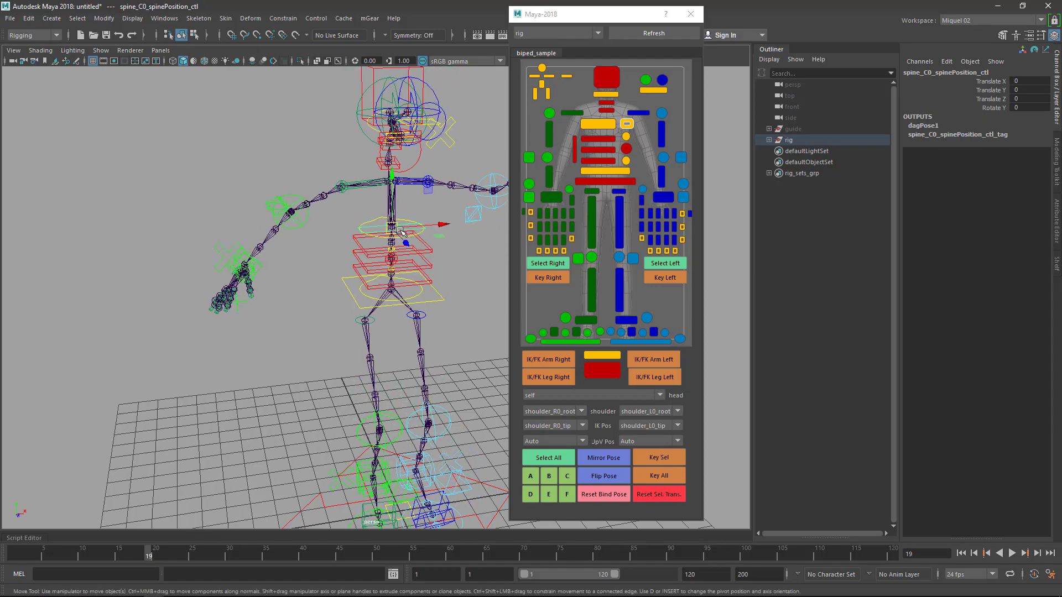
{"action": "middle_click_drag", "start_coordinate": [407, 228], "coordinate": [354, 230]}
{"action": "left_click_drag", "start_coordinate": [355, 230], "coordinate": [392, 228]}
Move the right hand's IK control beside the hip, to a translation of about 3.237, 1.097, 1.69
{"action": "key", "text": "q"}
{"action": "left_click", "coordinate": [260, 270]}
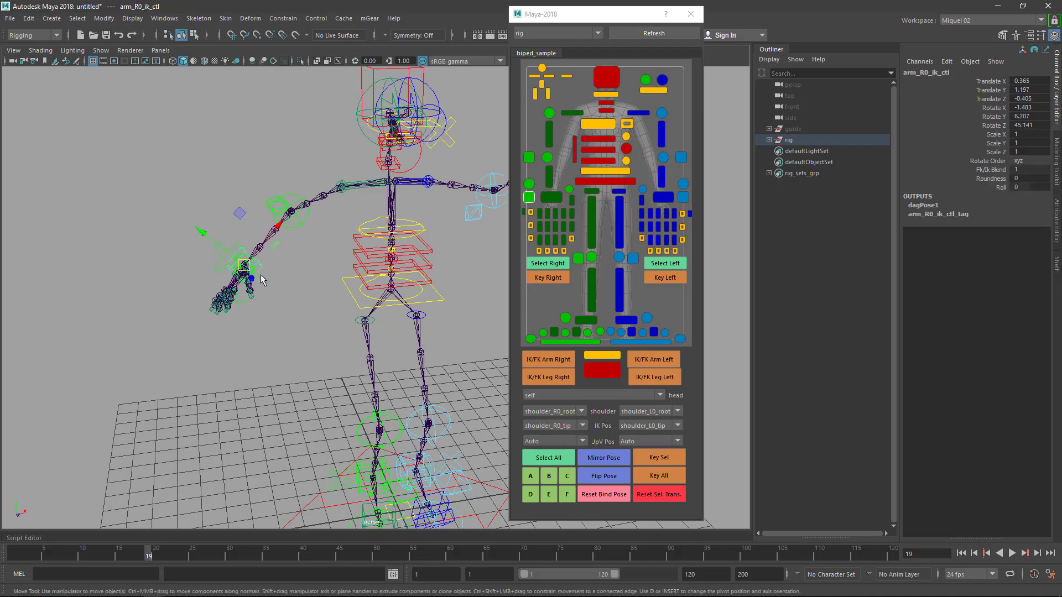
{"action": "key", "text": "w"}
{"action": "middle_click_drag", "start_coordinate": [259, 271], "coordinate": [335, 284]}
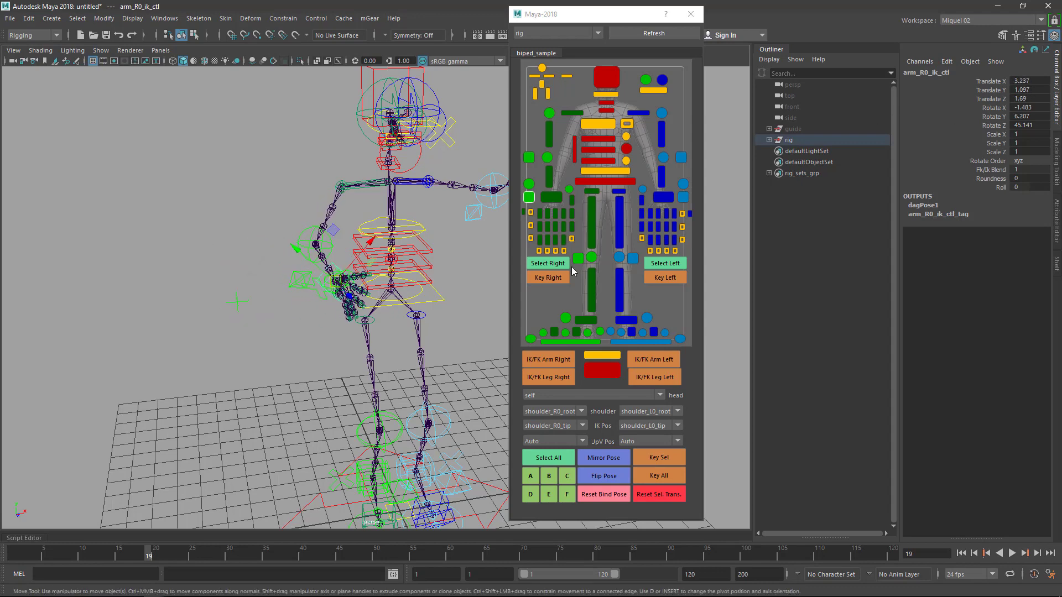
Set the Ik Ref attribute of the right arm's settings control, armUI_R0_ctl, to spine_C0_root
{"action": "left_click", "coordinate": [324, 301]}
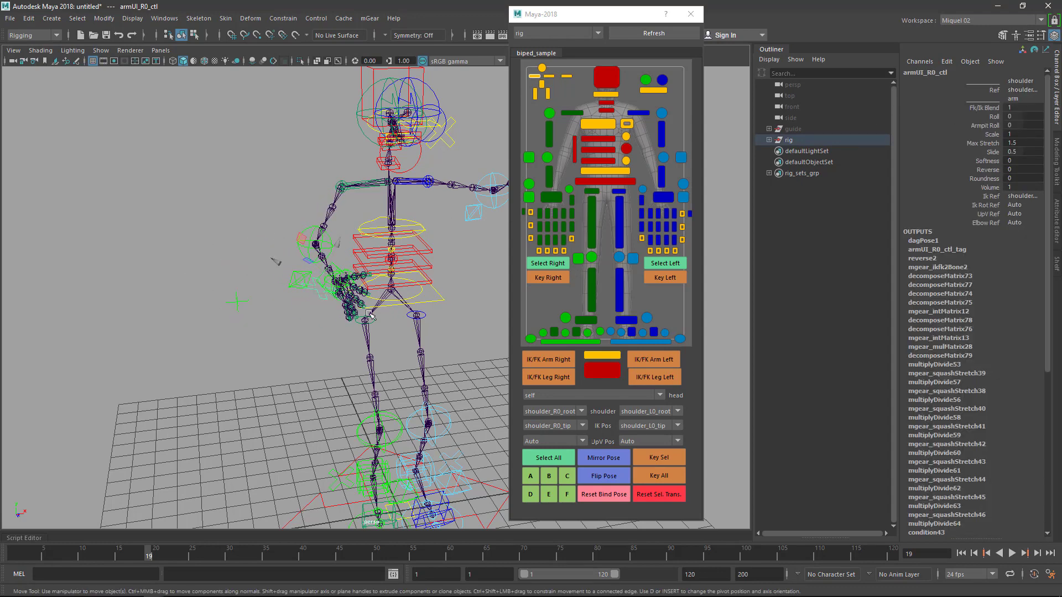
{"action": "left_click_drag", "start_coordinate": [368, 310], "coordinate": [333, 310], "text": "alt"}
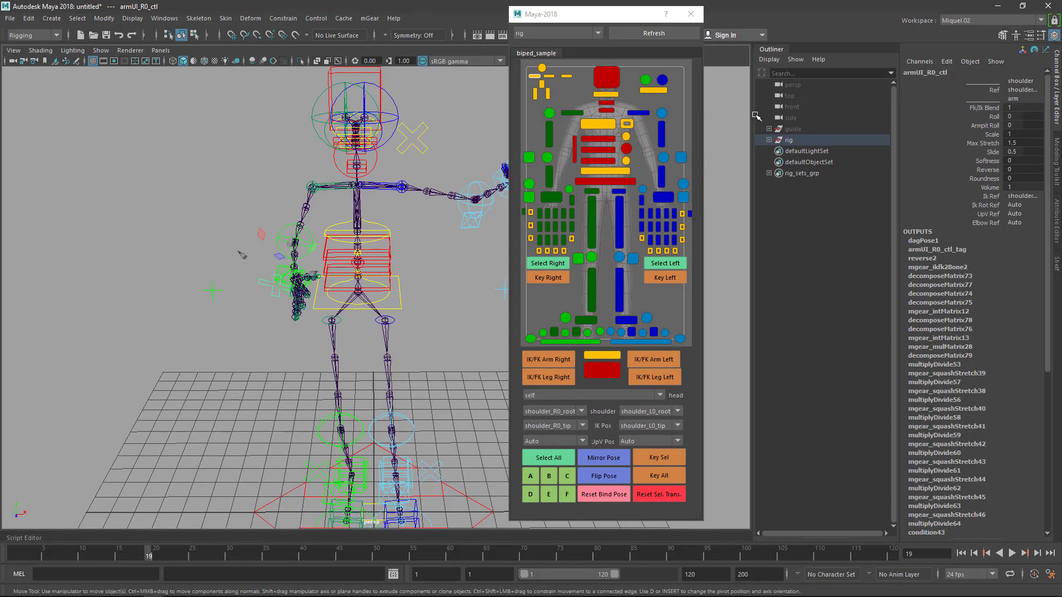
{"action": "left_click", "coordinate": [1032, 196]}
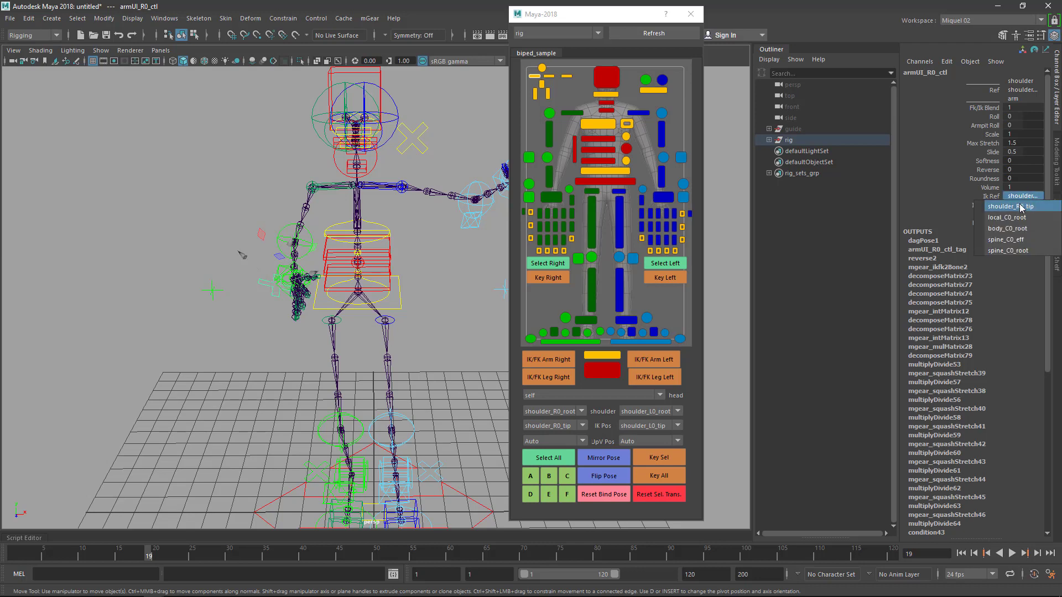
{"action": "left_click", "coordinate": [1026, 250]}
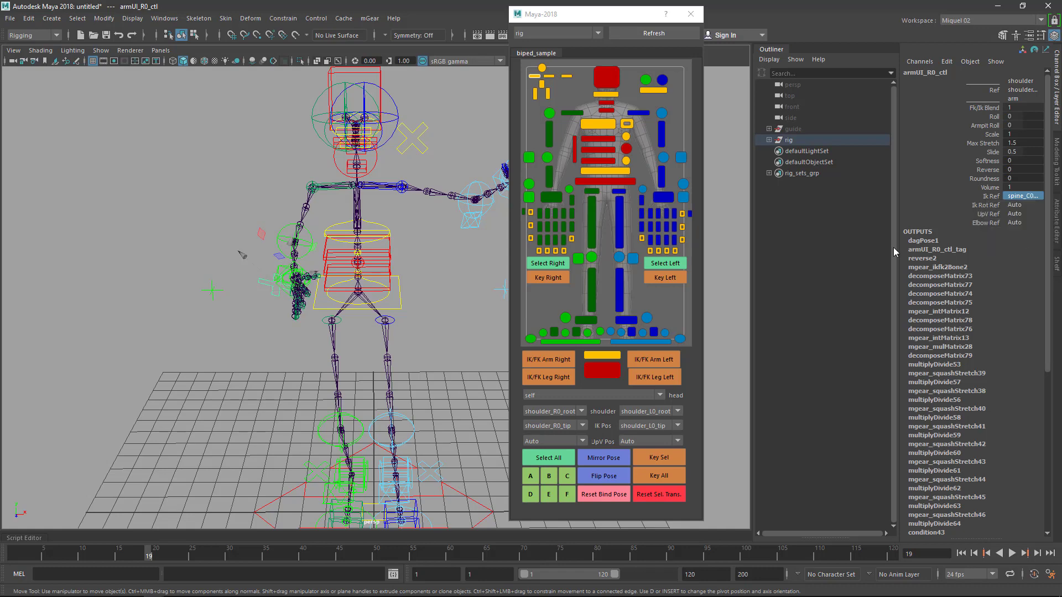
{"action": "left_click", "coordinate": [1018, 224]}
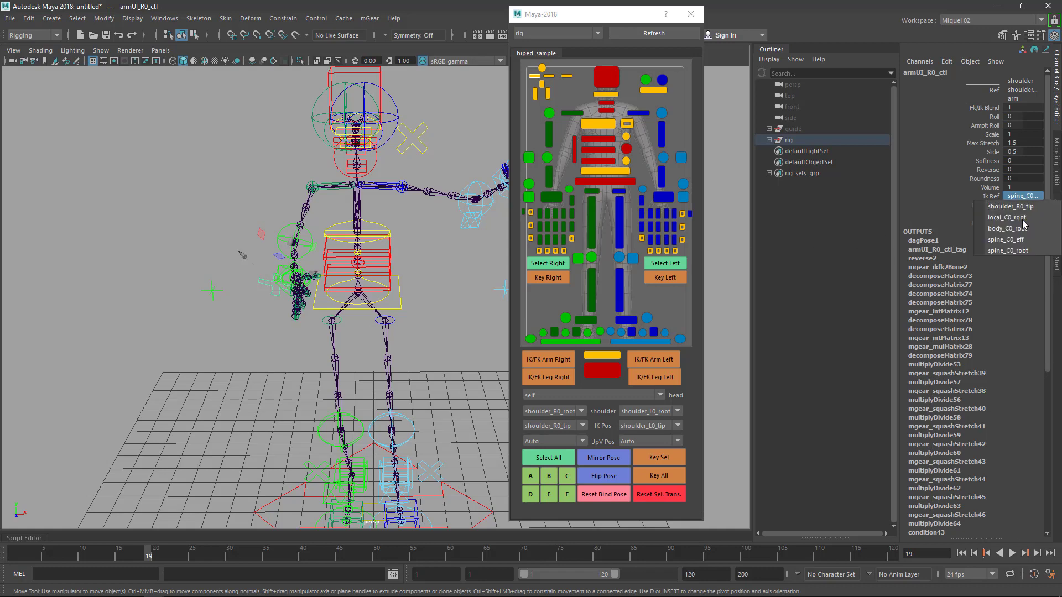
{"action": "left_click", "coordinate": [1022, 245]}
{"action": "left_click", "coordinate": [1017, 197]}
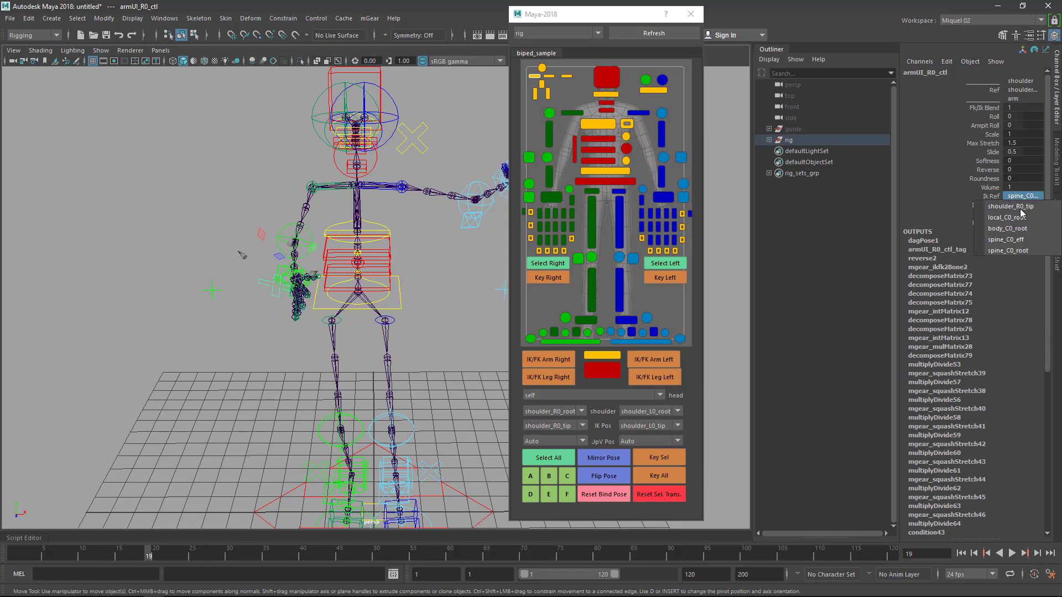
{"action": "left_click", "coordinate": [1022, 249]}
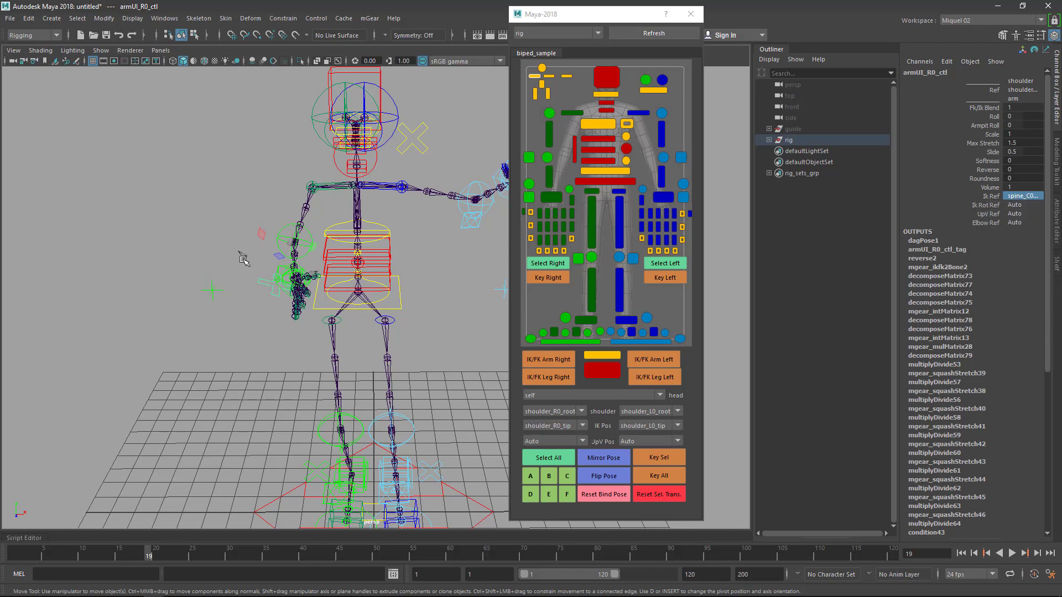
Shift the pelvis control, spine_C0_ik0_ctl, sideways to a Translate X of about 1.115
{"action": "left_click_drag", "start_coordinate": [234, 237], "coordinate": [243, 218], "text": "alt"}
{"action": "left_click", "coordinate": [1022, 197]}
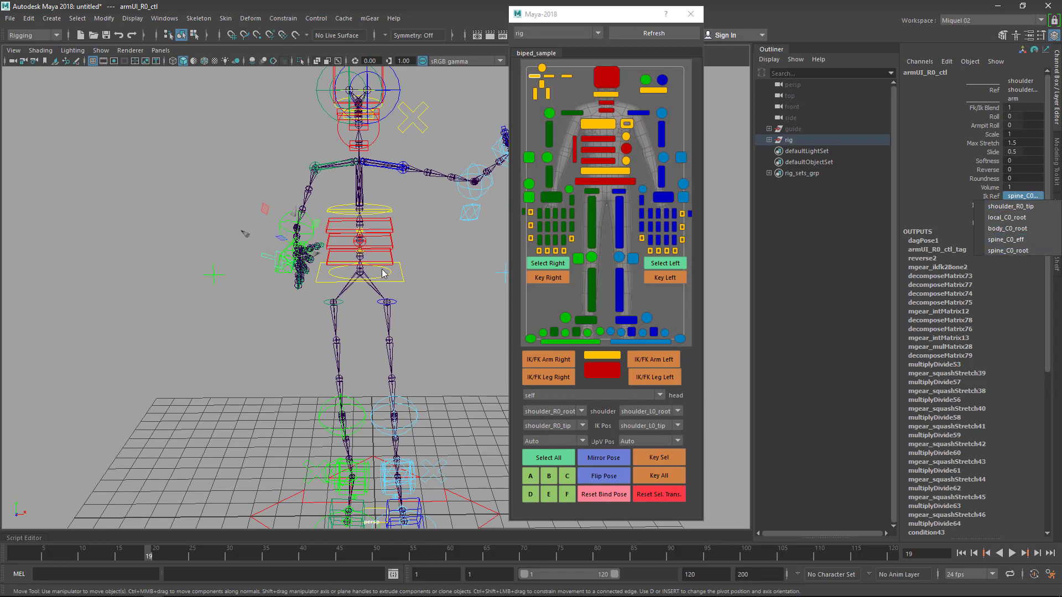
{"action": "left_click_drag", "start_coordinate": [373, 245], "coordinate": [324, 265], "text": "alt"}
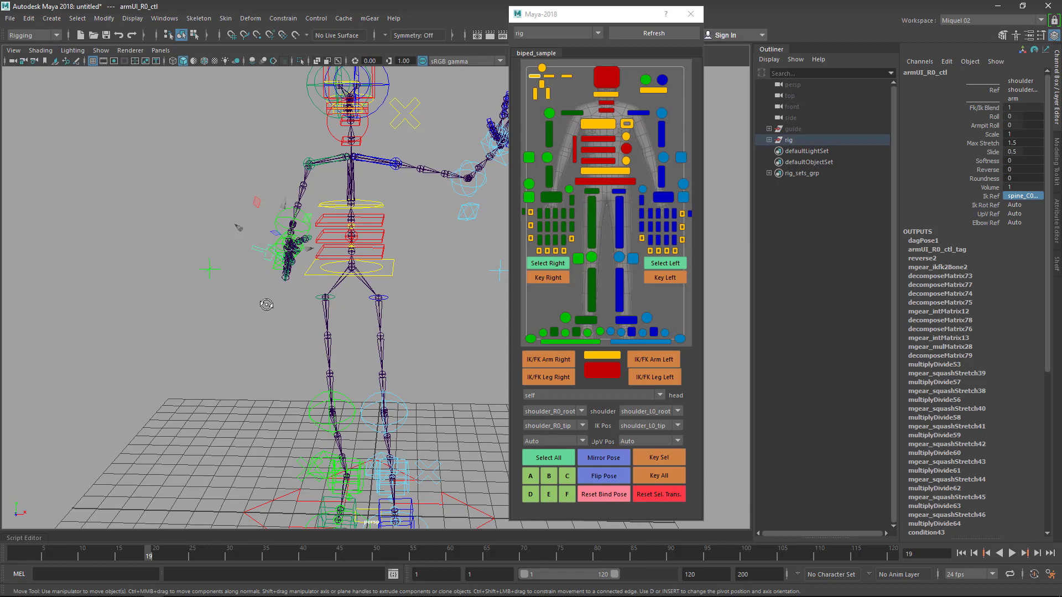
{"action": "left_click_drag", "start_coordinate": [265, 304], "coordinate": [292, 294], "text": "alt"}
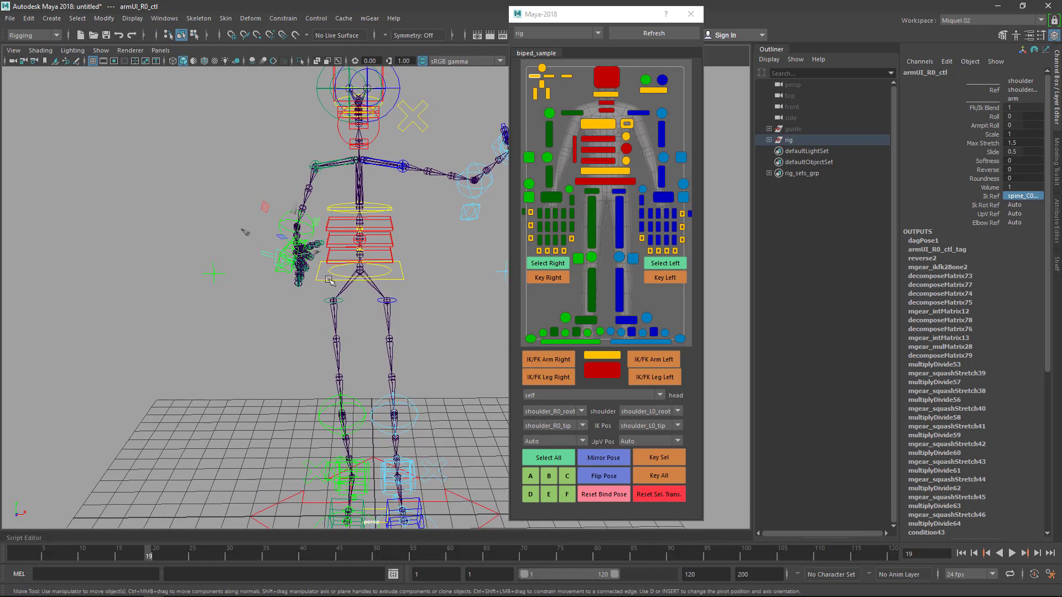
{"action": "left_click", "coordinate": [396, 277]}
{"action": "left_click_drag", "start_coordinate": [357, 274], "coordinate": [392, 273]}
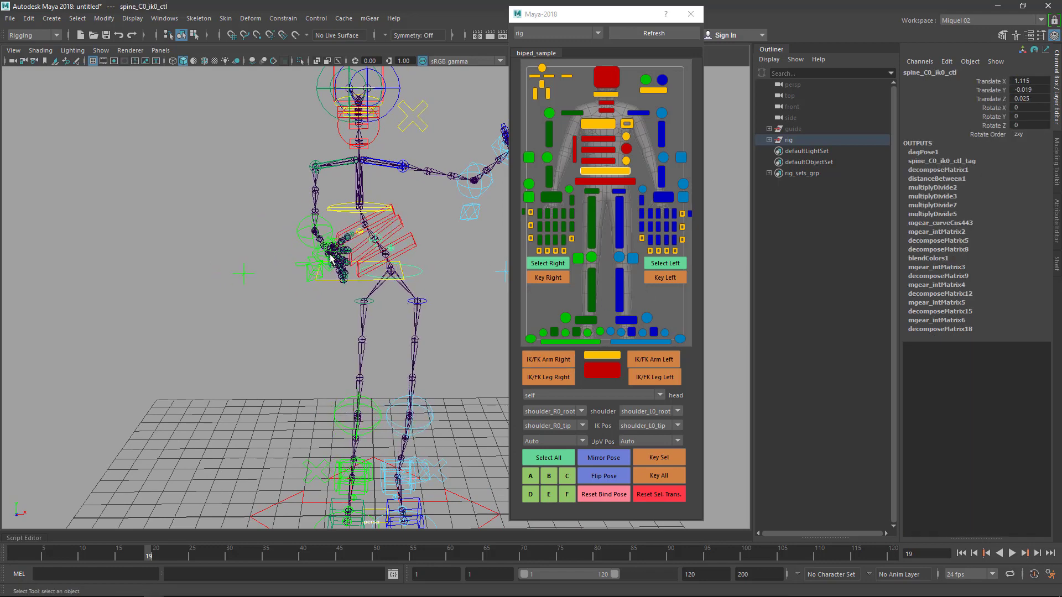
Switch the right arm's Ik Ref on armUI_R0_ctl to shoulder_R0_tip and back to spine_C0_root
{"action": "left_click", "coordinate": [300, 265]}
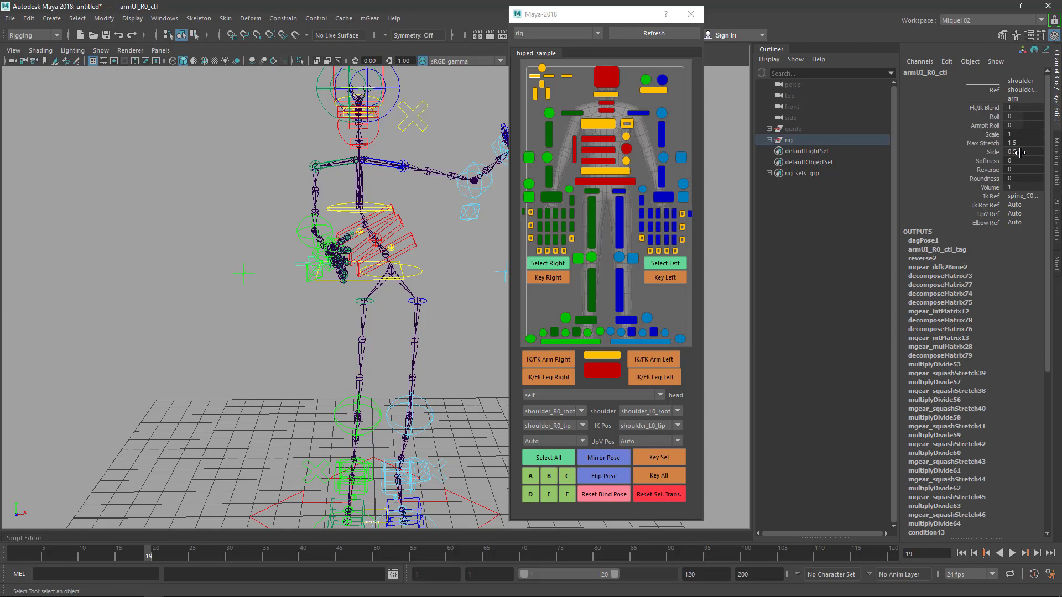
{"action": "left_click", "coordinate": [1023, 196]}
{"action": "left_click", "coordinate": [1027, 207]}
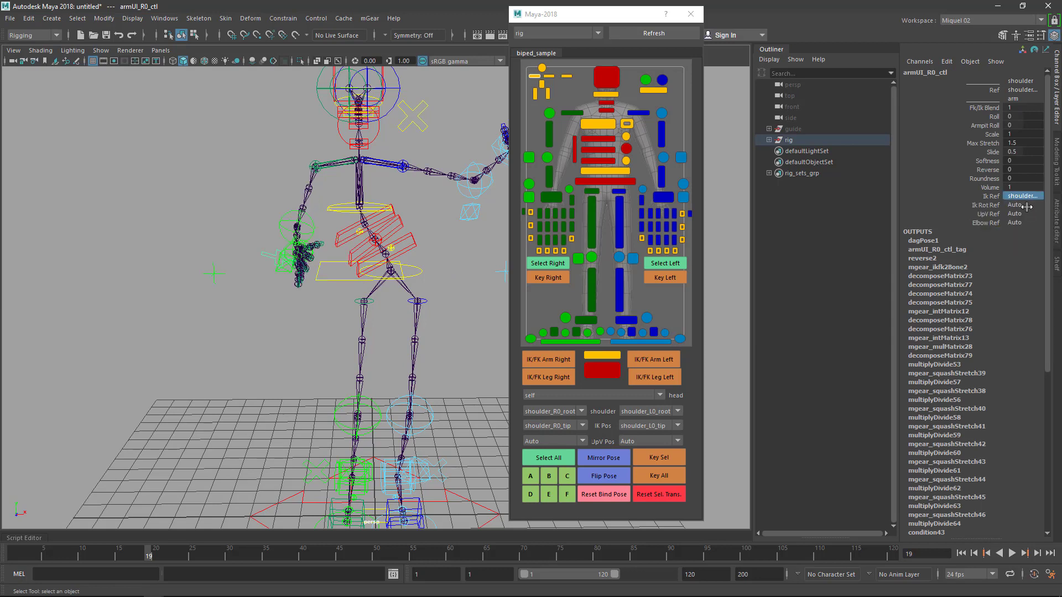
{"action": "left_click", "coordinate": [1026, 197]}
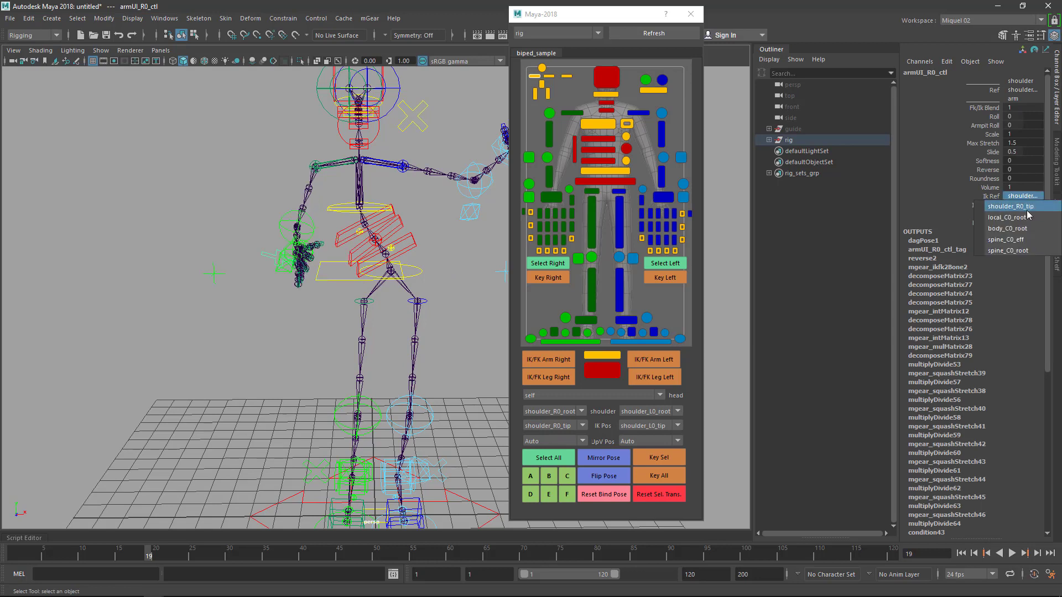
{"action": "left_click", "coordinate": [1029, 254]}
Switch the right arm's IK Pos space in the picker to shoulder_R0_tip and back to spine_C0_root
{"action": "left_click_drag", "start_coordinate": [356, 313], "coordinate": [436, 281], "text": "alt"}
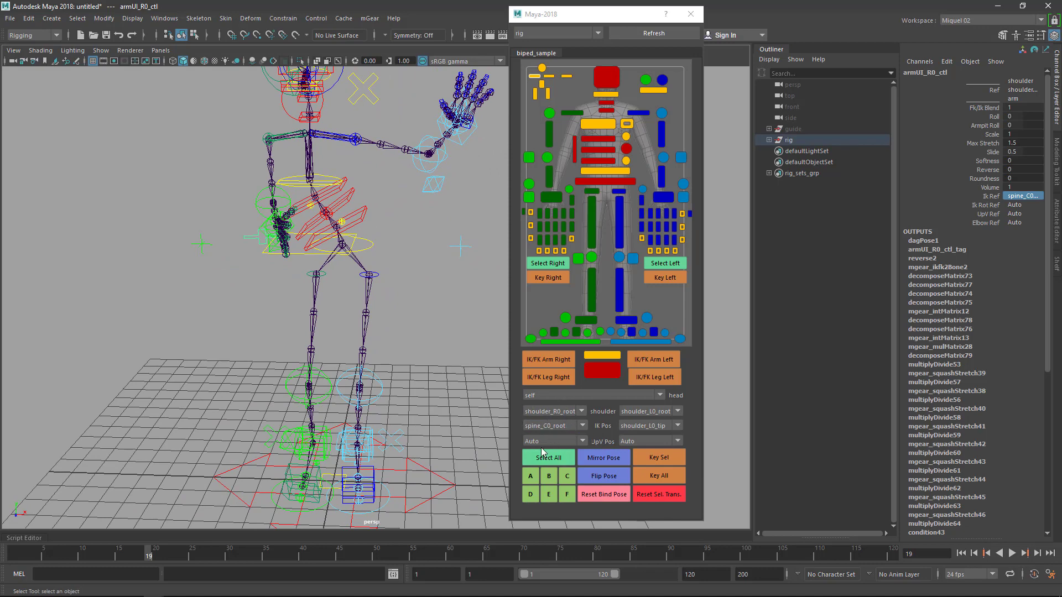
{"action": "left_click_drag", "start_coordinate": [389, 397], "coordinate": [404, 448], "text": "alt"}
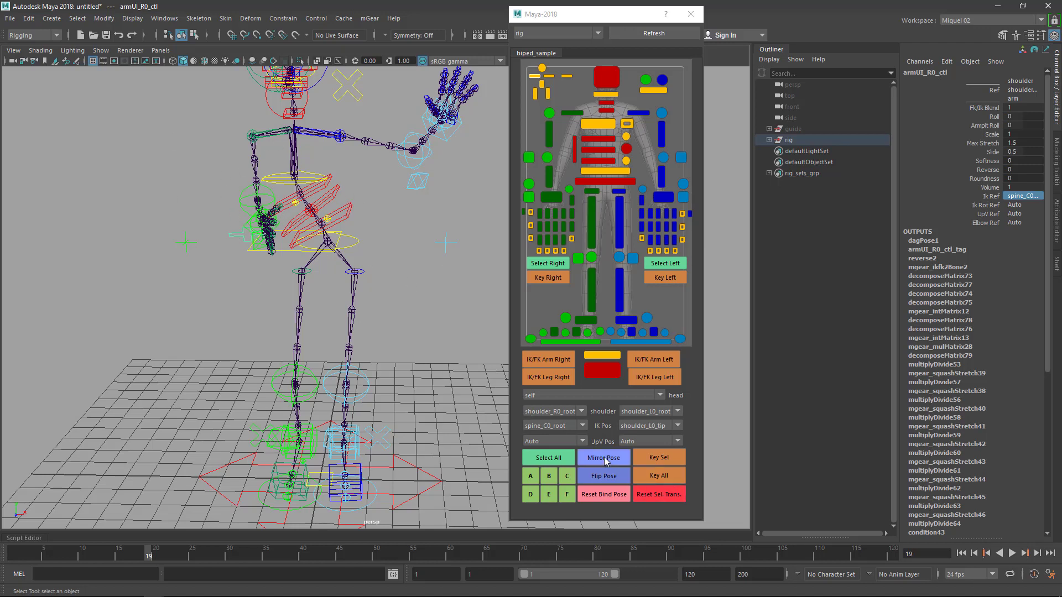
{"action": "left_click", "coordinate": [582, 426]}
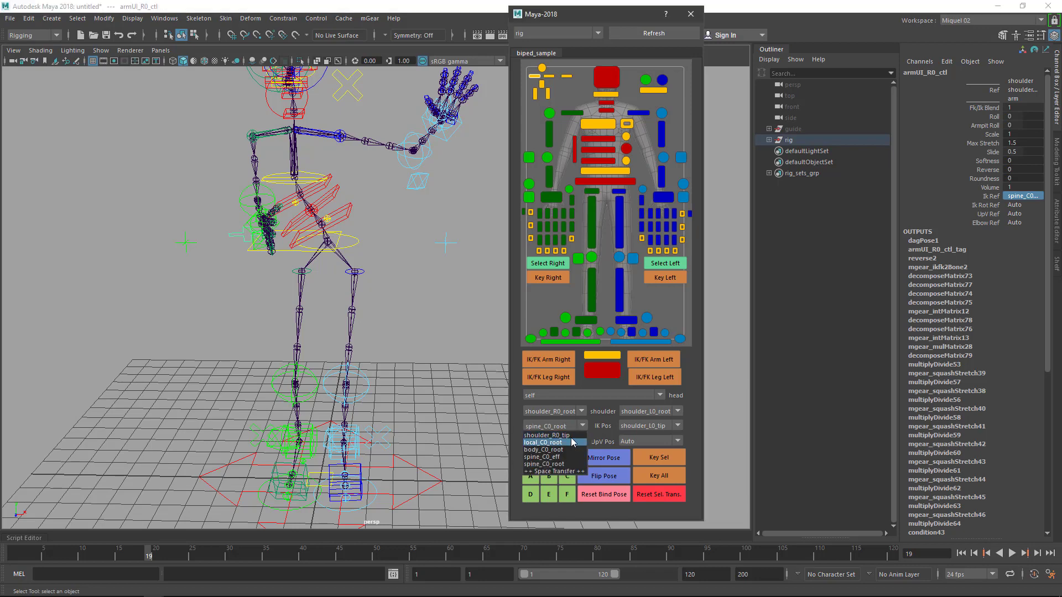
{"action": "left_click", "coordinate": [547, 435]}
{"action": "left_click", "coordinate": [582, 427]}
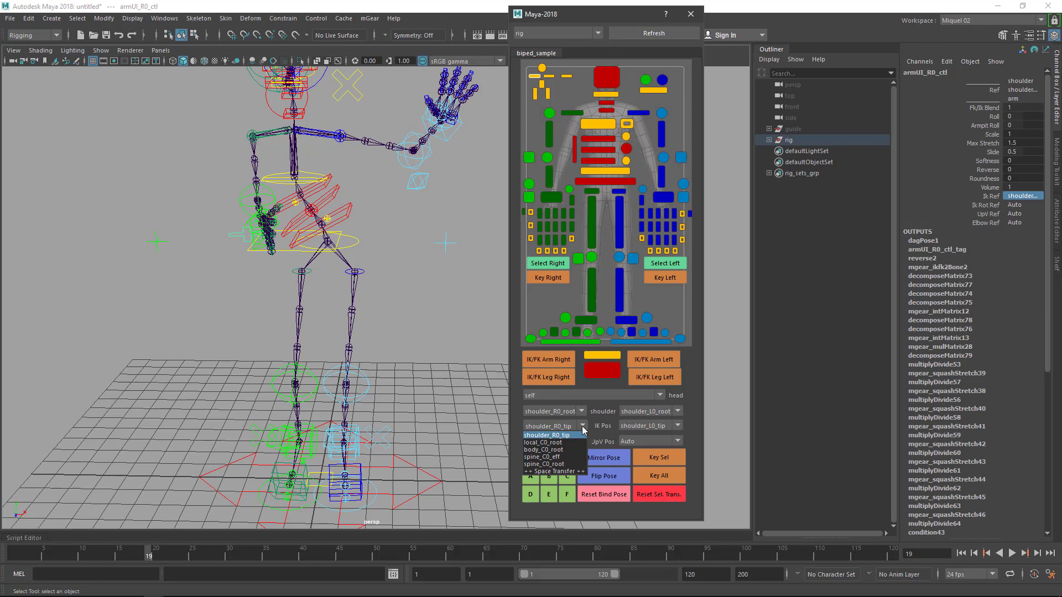
{"action": "left_click", "coordinate": [561, 464]}
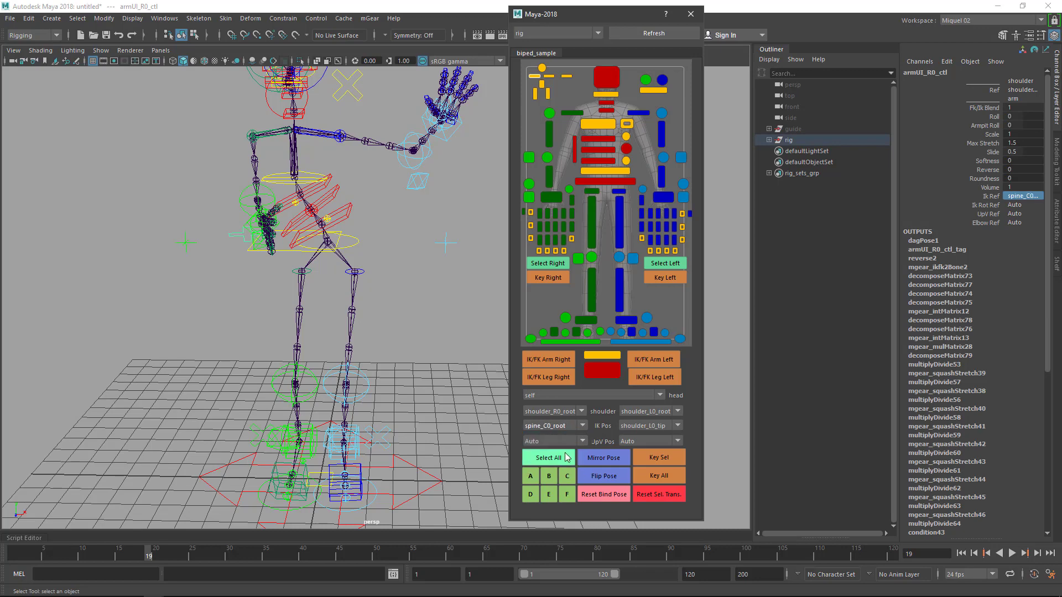
Key the pelvis control, spine_C0_ik0_ctl, at frame 19 and, moved sideways to a Translate X of about -0.591, at frame 1
{"action": "left_click", "coordinate": [184, 244]}
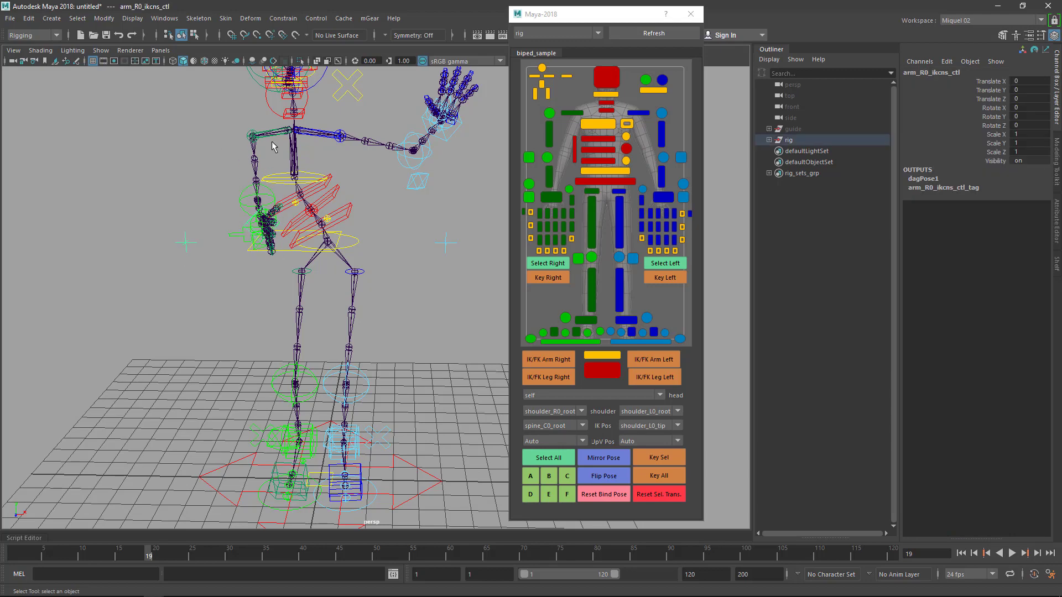
{"action": "mouse_move", "coordinate": [280, 300]}
{"action": "left_mouse_down", "text": "alt"}
{"action": "mouse_move", "coordinate": [271, 300]}
{"action": "mouse_move", "coordinate": [286, 296]}
{"action": "left_mouse_up", "text": "alt"}
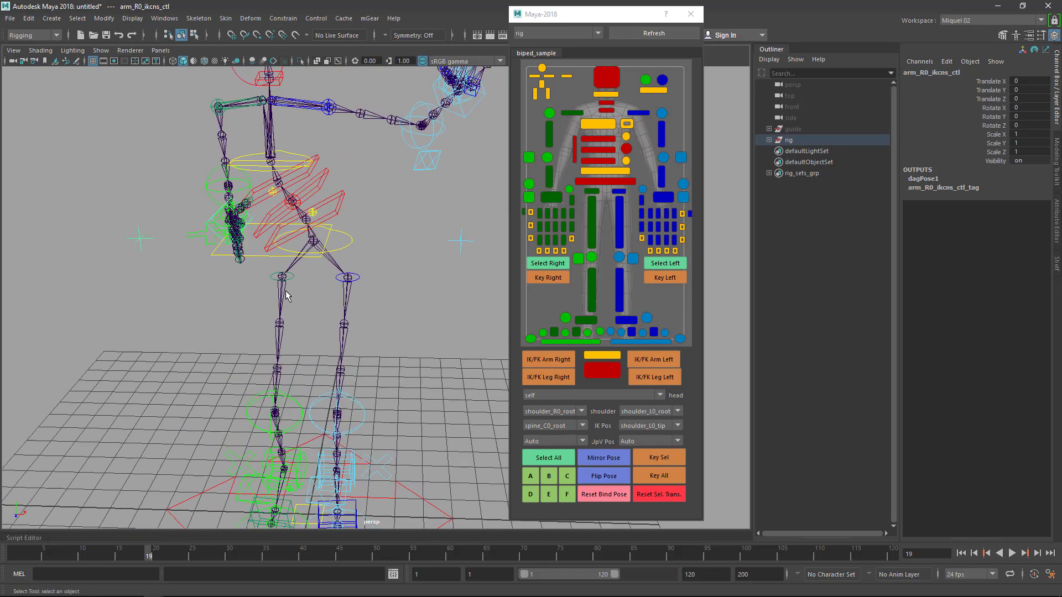
{"action": "left_click", "coordinate": [338, 240]}
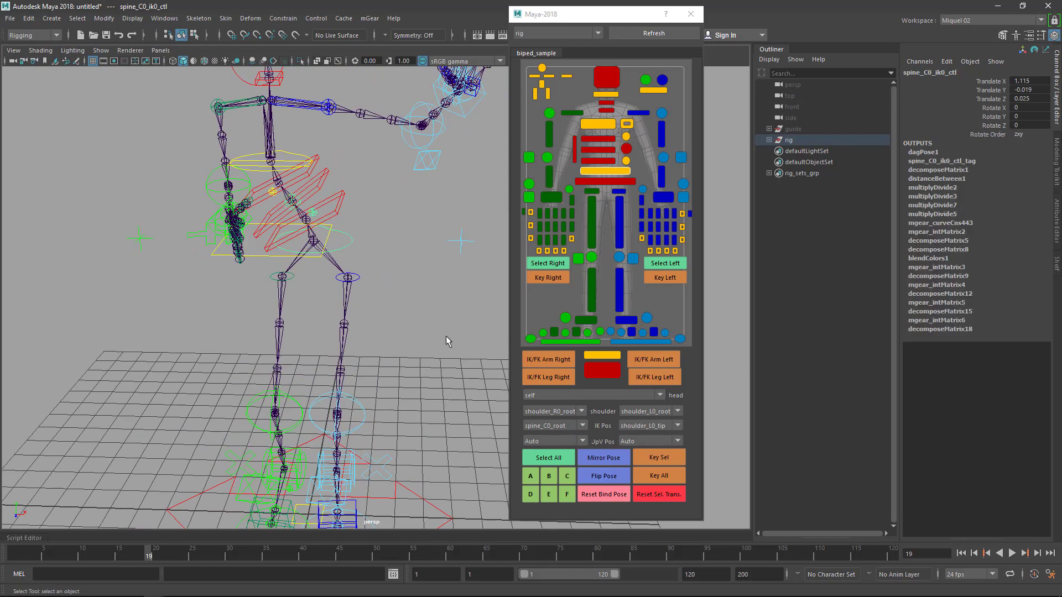
{"action": "key", "text": "w"}
{"action": "left_click_drag", "start_coordinate": [312, 248], "coordinate": [256, 249]}
{"action": "key", "text": "s"}
{"action": "left_click", "coordinate": [10, 555]}
Play and scrub the keyed pelvis movement to check how the right hand follows, ending on frame 1
{"action": "key", "text": "alt+v"}
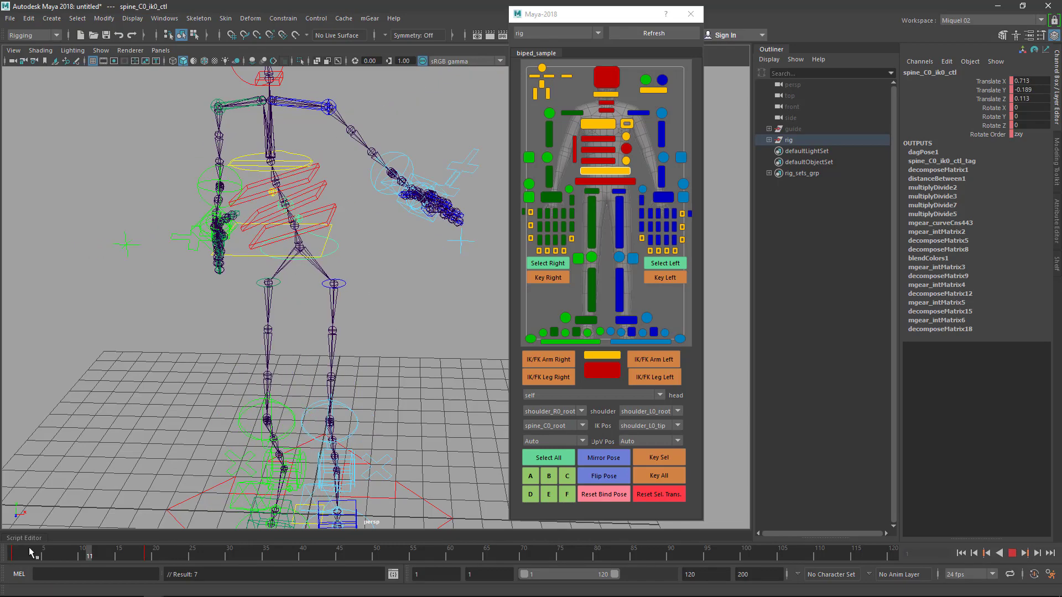
{"action": "left_click_drag", "start_coordinate": [44, 559], "coordinate": [23, 545]}
{"action": "left_click_drag", "start_coordinate": [242, 255], "coordinate": [273, 265], "text": "alt"}
{"action": "left_click_drag", "start_coordinate": [41, 551], "coordinate": [0, 555]}
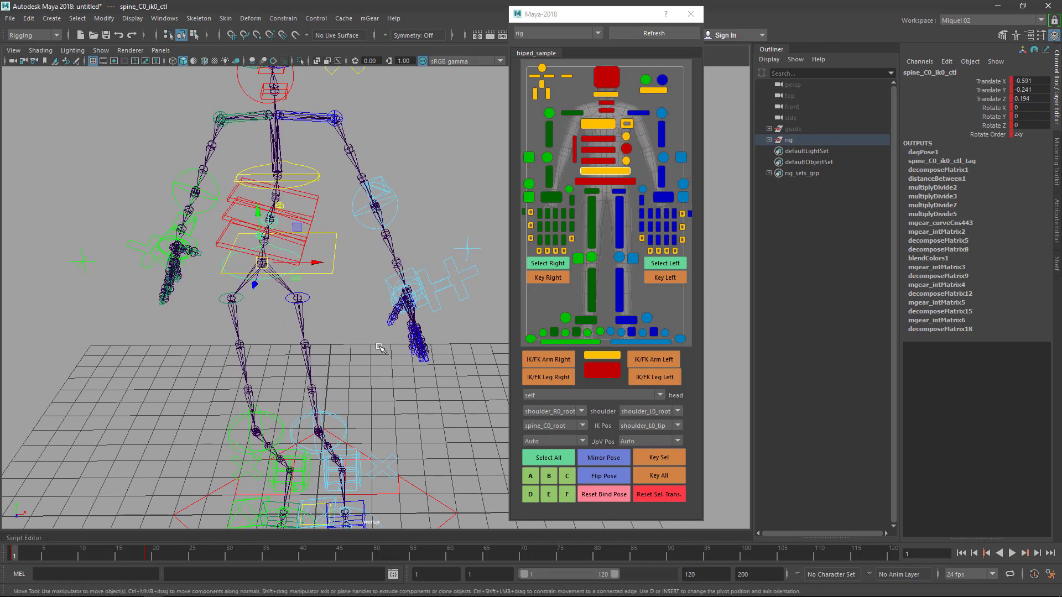
Open Space Transfer for the right arm's IK position, move its window clear of the picker, and select arm_R0_ik_ctl
{"action": "left_click", "coordinate": [577, 428]}
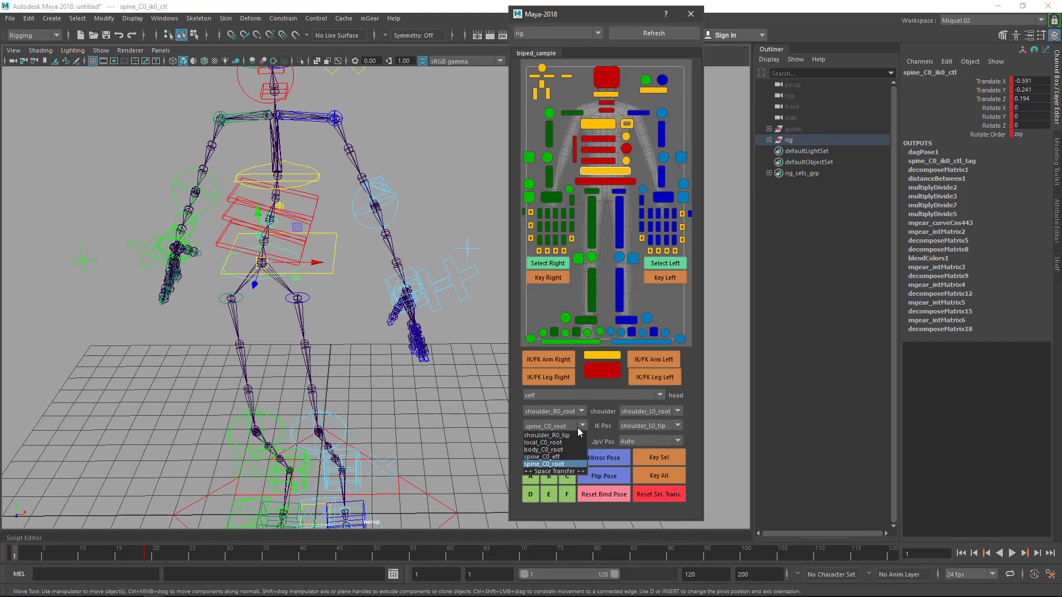
{"action": "left_click", "coordinate": [558, 471]}
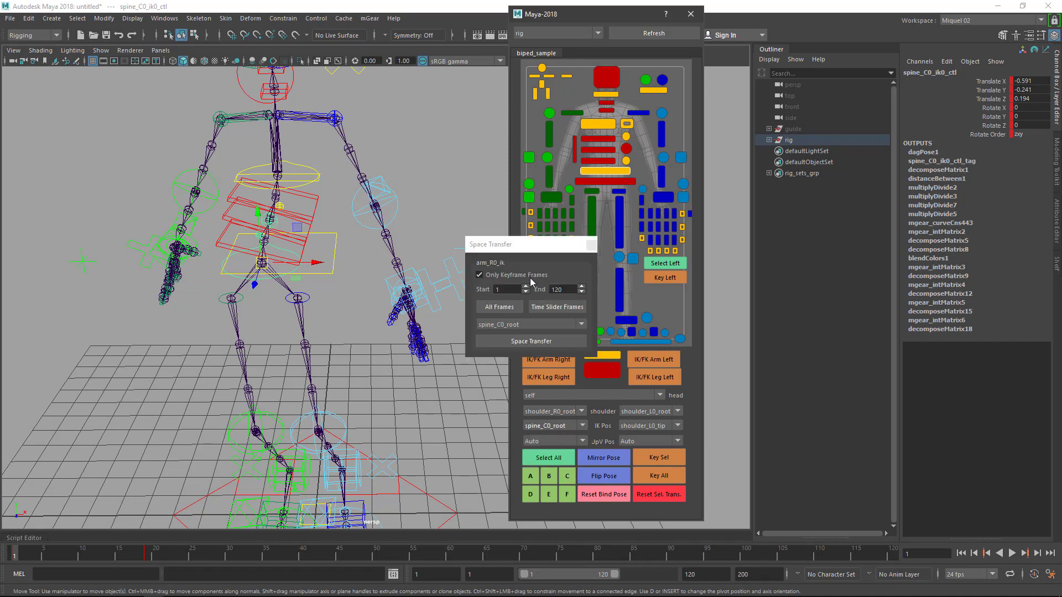
{"action": "left_click_drag", "start_coordinate": [522, 250], "coordinate": [442, 242]}
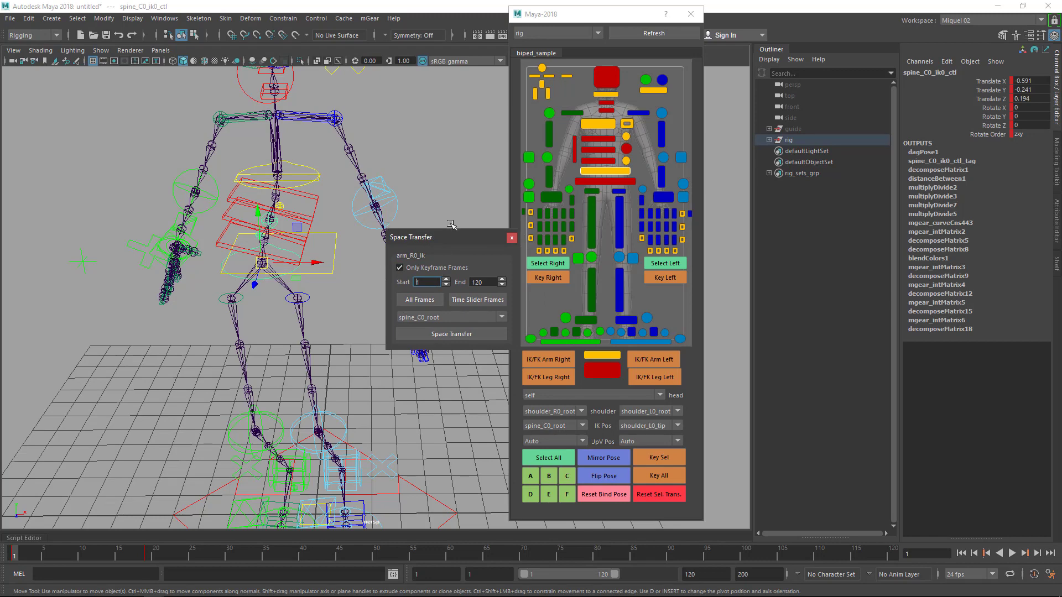
{"action": "left_click_drag", "start_coordinate": [453, 235], "coordinate": [416, 235]}
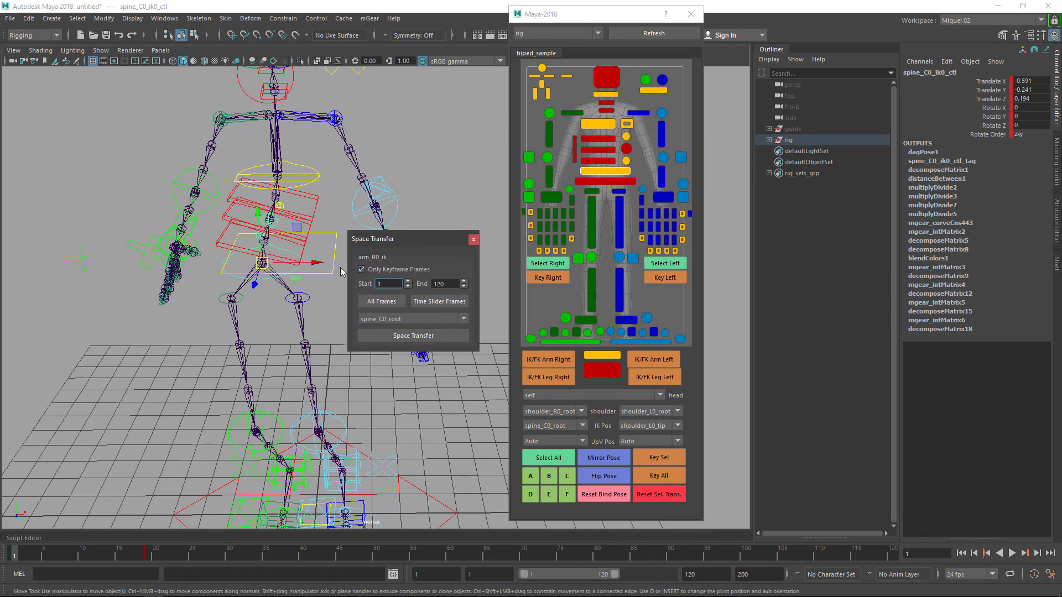
{"action": "left_click", "coordinate": [166, 233]}
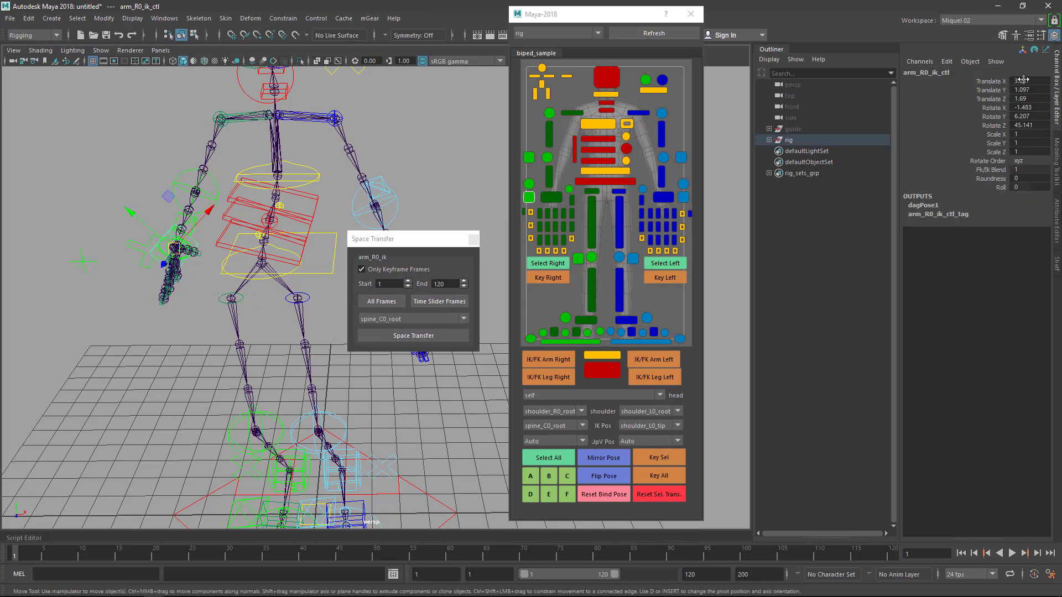
Space-transfer the right arm to shoulder_R0_tip over frames 1 to 25 with Only Keyframe Frames off, and play back the result
{"action": "left_click", "coordinate": [383, 271]}
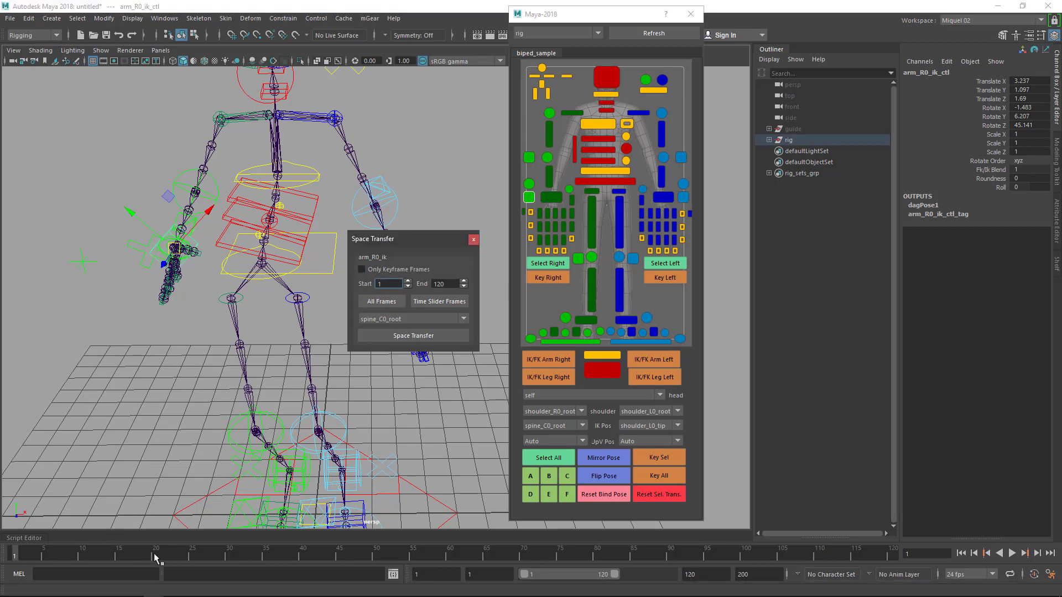
{"action": "double_click", "coordinate": [453, 282]}
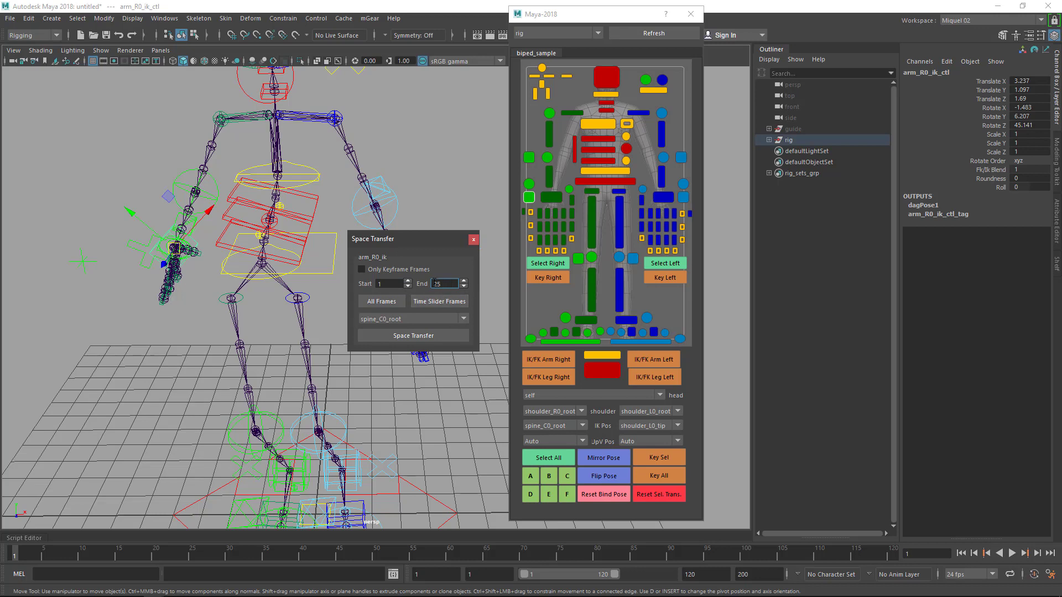
{"action": "left_click", "coordinate": [429, 320]}
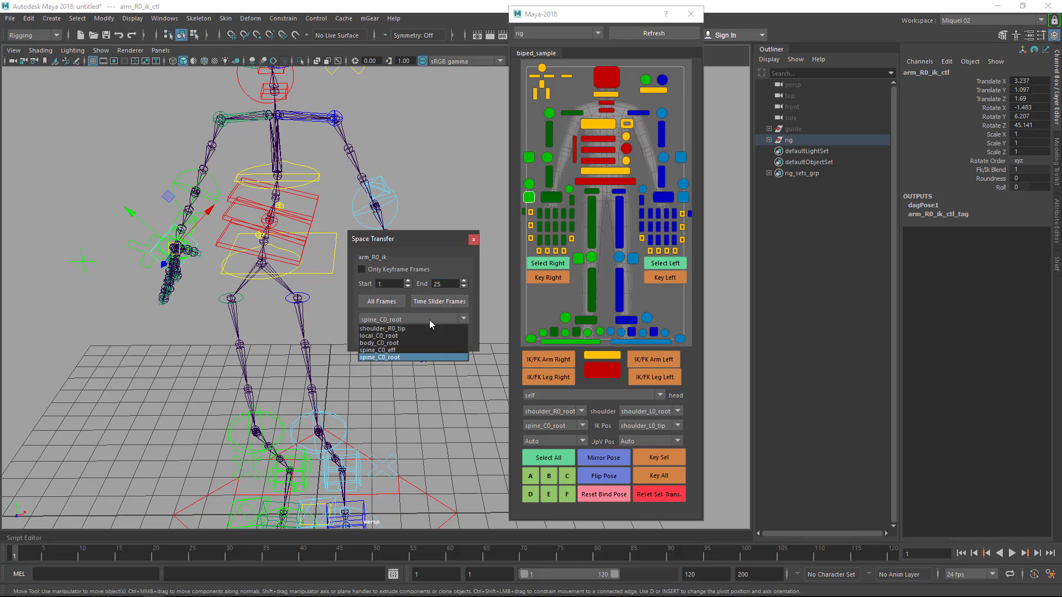
{"action": "left_click", "coordinate": [415, 330]}
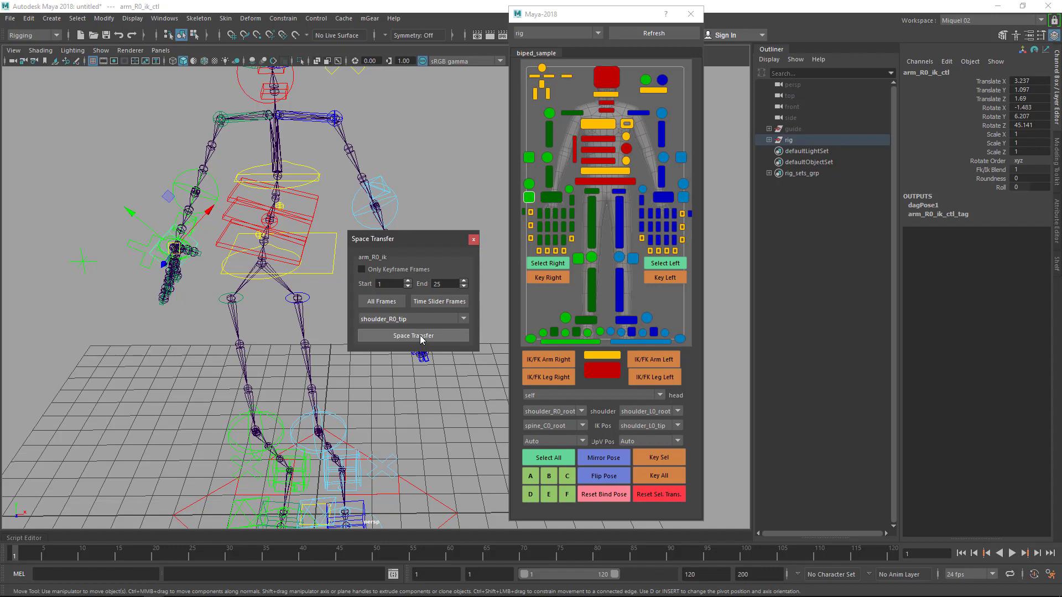
{"action": "left_click", "coordinate": [412, 336]}
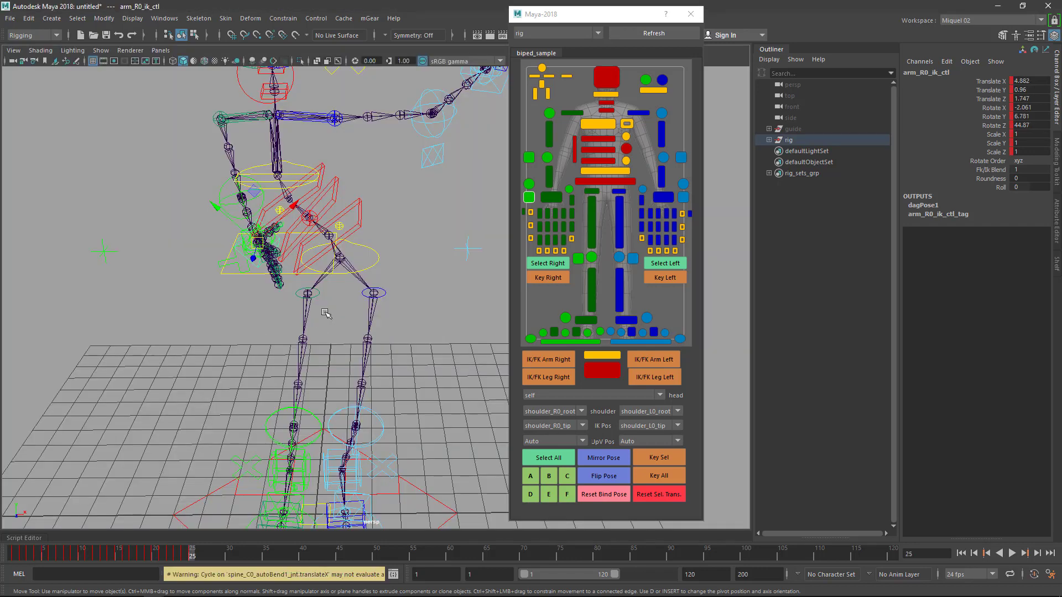
{"action": "left_click_drag", "start_coordinate": [193, 552], "coordinate": [116, 552]}
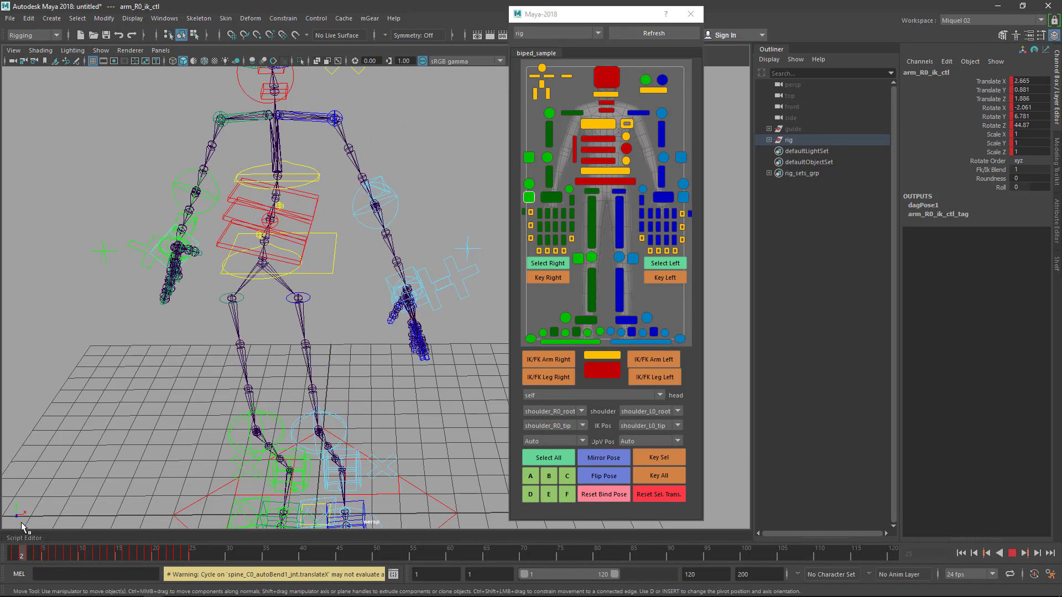
{"action": "key", "text": "alt+v"}
Try moving the pelvis control, spine_C0_ik0_ctl, up to a Translate Y of about 0.01 at frame 13 without keying it
{"action": "left_click", "coordinate": [340, 261]}
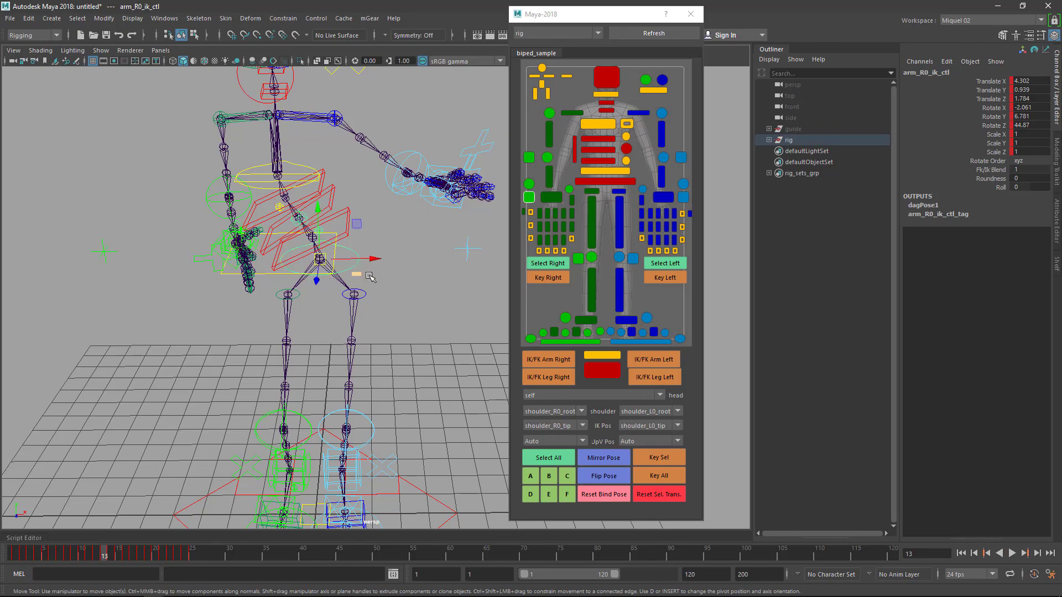
{"action": "mouse_move", "coordinate": [326, 258]}
{"action": "left_mouse_down"}
{"action": "mouse_move", "coordinate": [322, 239]}
{"action": "mouse_move", "coordinate": [330, 271]}
{"action": "mouse_move", "coordinate": [296, 244]}
{"action": "mouse_move", "coordinate": [322, 269]}
{"action": "left_mouse_up"}
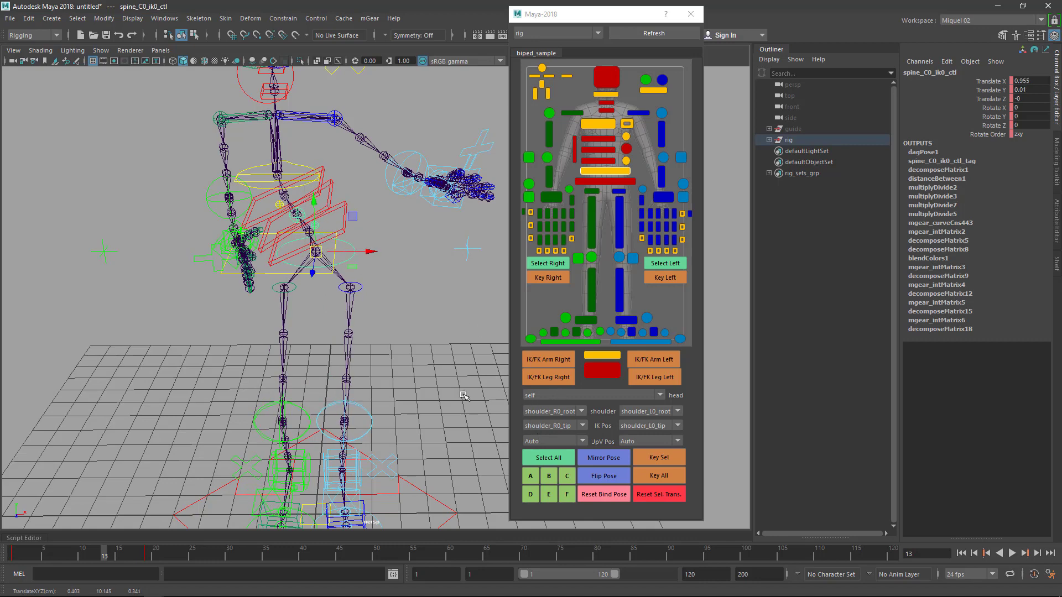
{"action": "left_click", "coordinate": [86, 557]}
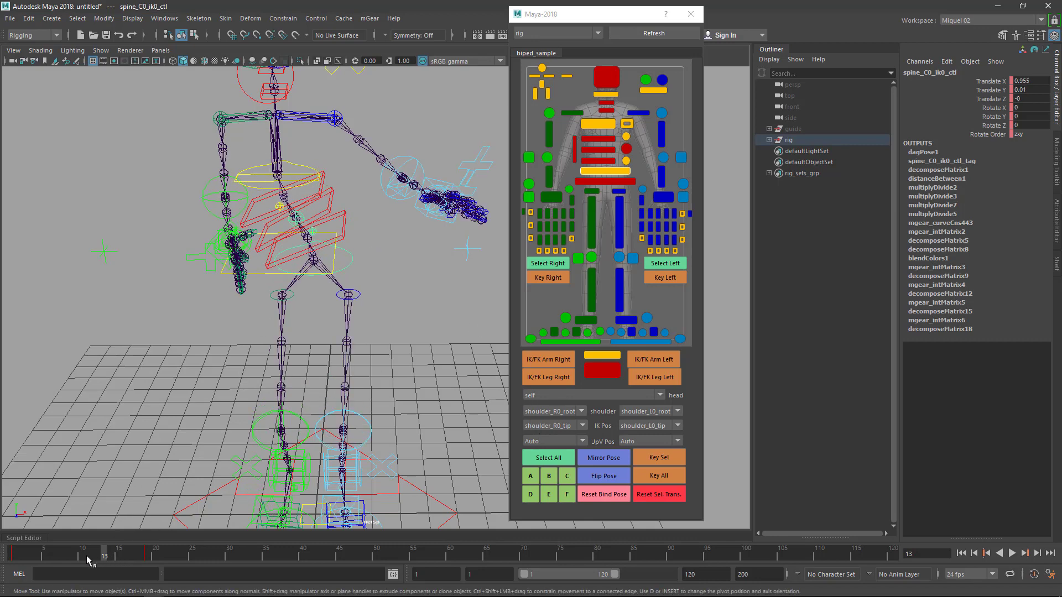
Play the animation again, stop at frame 10, and reset the whole rig to its bind pose
{"action": "key", "text": "alt+v"}
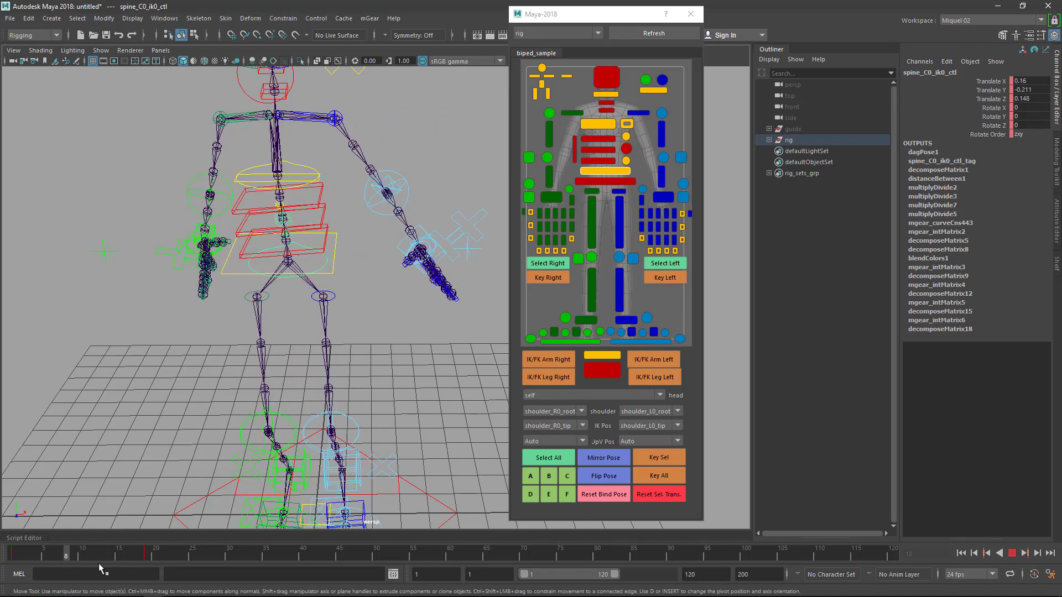
{"action": "mouse_move", "coordinate": [98, 563]}
{"action": "left_mouse_down"}
{"action": "mouse_move", "coordinate": [155, 566]}
{"action": "mouse_move", "coordinate": [82, 568]}
{"action": "left_mouse_up"}
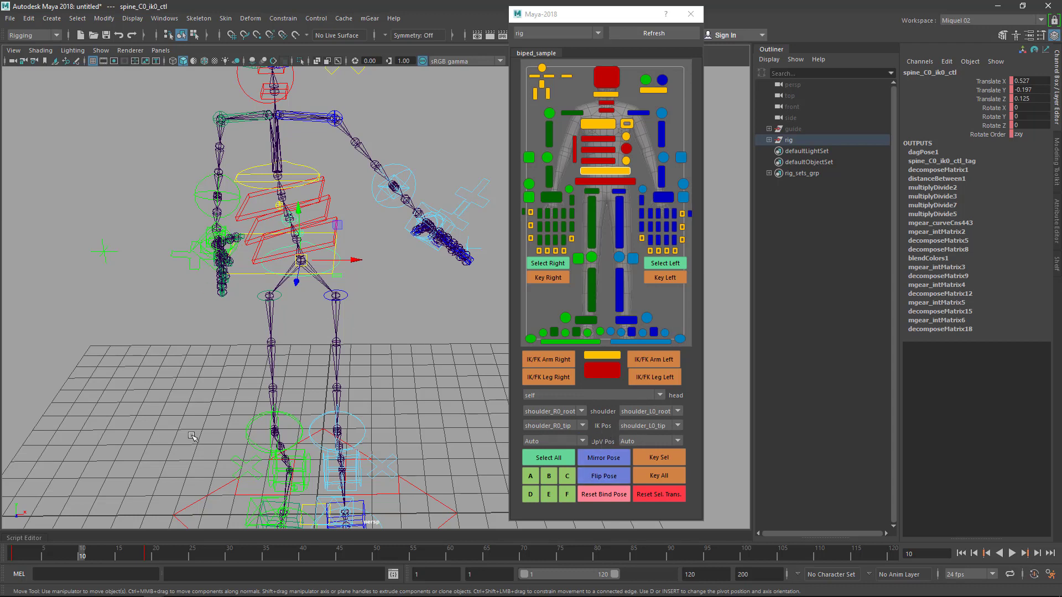
{"action": "left_click_drag", "start_coordinate": [387, 364], "coordinate": [355, 342], "text": "alt"}
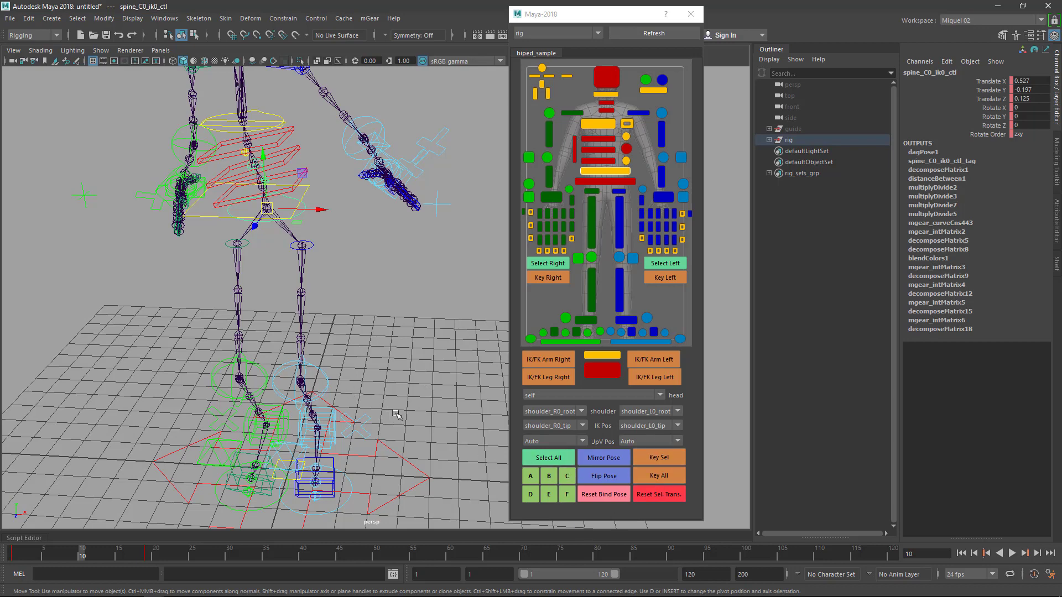
{"action": "left_click_drag", "start_coordinate": [355, 391], "coordinate": [364, 359], "text": "alt"}
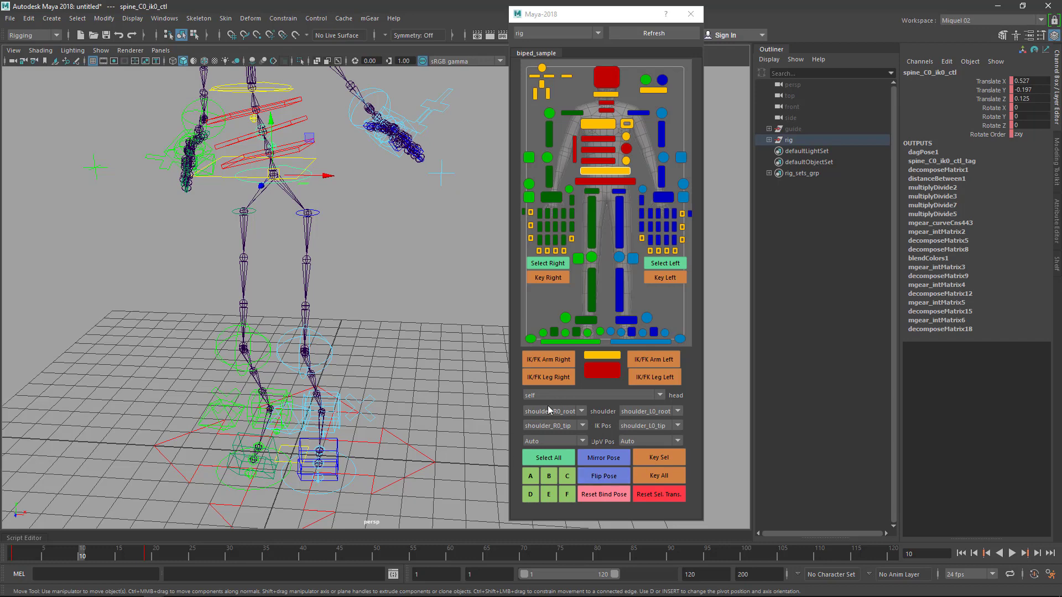
{"action": "middle_click_drag", "start_coordinate": [294, 224], "coordinate": [323, 271], "text": "alt"}
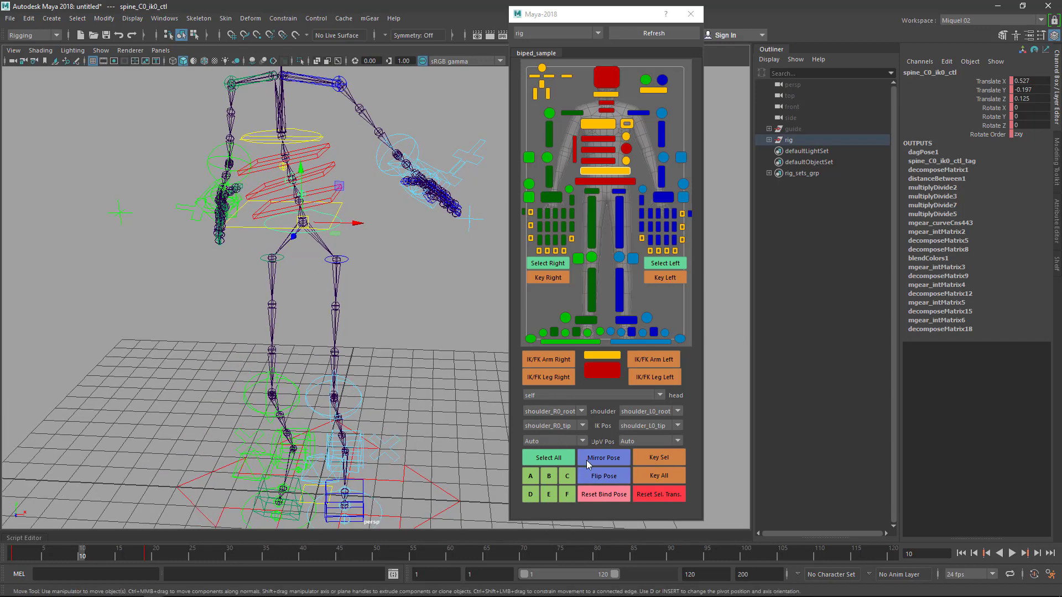
{"action": "left_click", "coordinate": [598, 500]}
{"action": "left_click_drag", "start_coordinate": [302, 323], "coordinate": [291, 315], "text": "alt"}
{"action": "scroll", "coordinate": [360, 282], "scroll_direction": "down", "scroll_amount": 2}
{"action": "middle_click_drag", "start_coordinate": [437, 293], "coordinate": [344, 318], "text": "alt"}
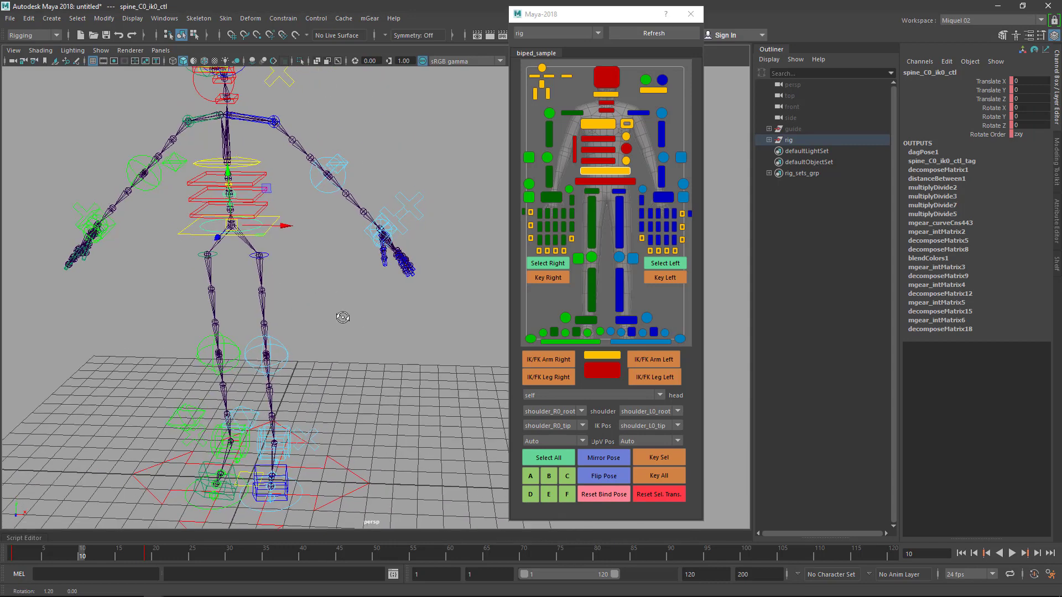
Select the left hand's IK control, arm_L0_ik_ctl, and reset its translation, rotation and scale with Reset Sel. Trans
{"action": "left_click_drag", "start_coordinate": [343, 317], "coordinate": [359, 288], "text": "alt"}
{"action": "scroll", "coordinate": [360, 285], "scroll_direction": "up", "scroll_amount": 2}
{"action": "middle_click_drag", "start_coordinate": [344, 281], "coordinate": [297, 337], "text": "alt"}
{"action": "scroll", "coordinate": [296, 336], "scroll_direction": "up", "scroll_amount": 3}
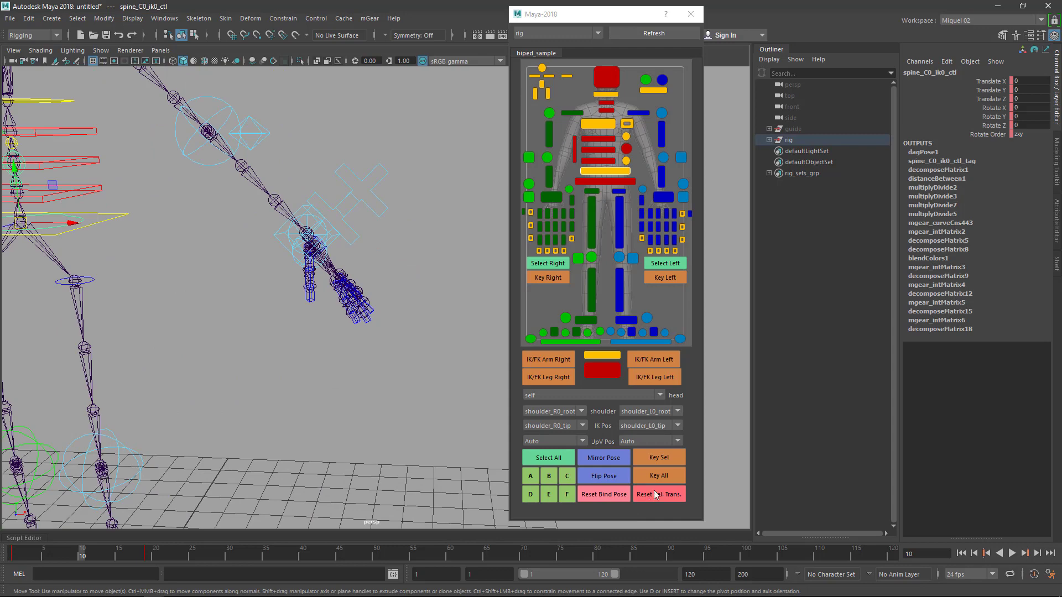
{"action": "middle_click_drag", "start_coordinate": [282, 249], "coordinate": [302, 284], "text": "alt"}
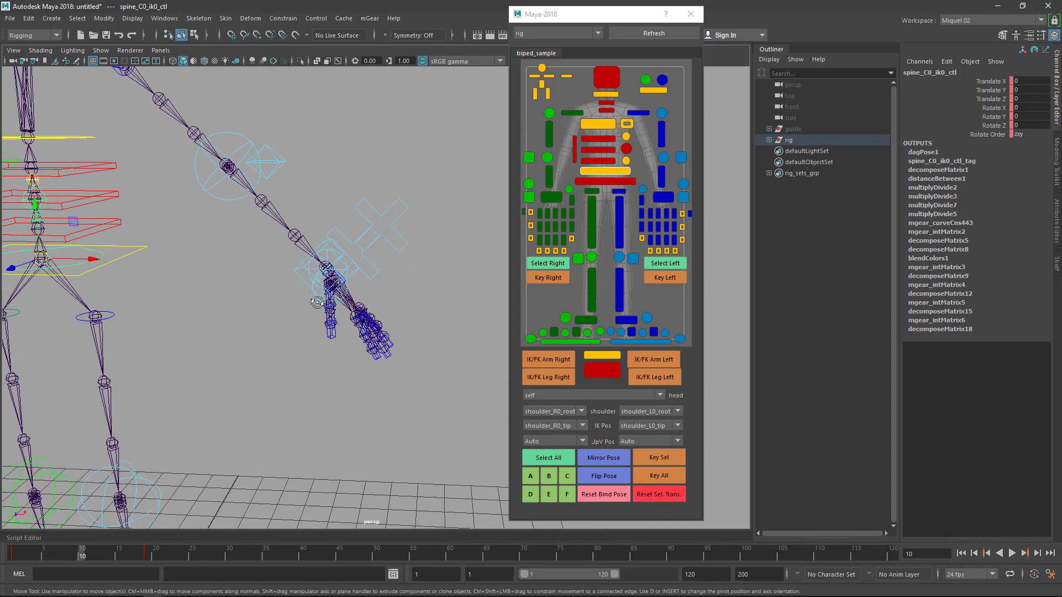
{"action": "left_click", "coordinate": [320, 272]}
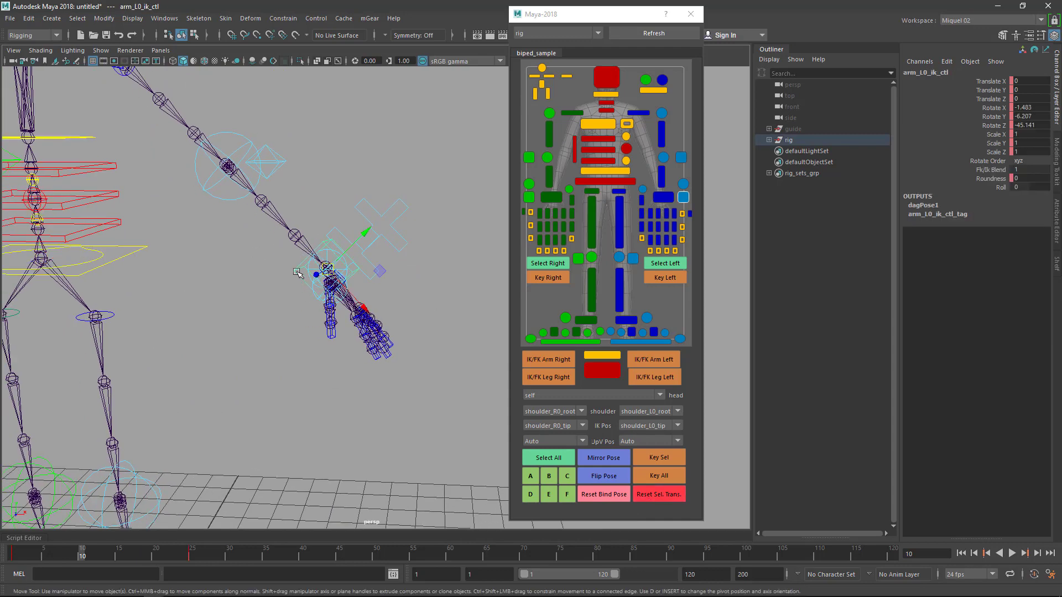
{"action": "left_click_drag", "start_coordinate": [338, 297], "coordinate": [352, 319], "text": "alt"}
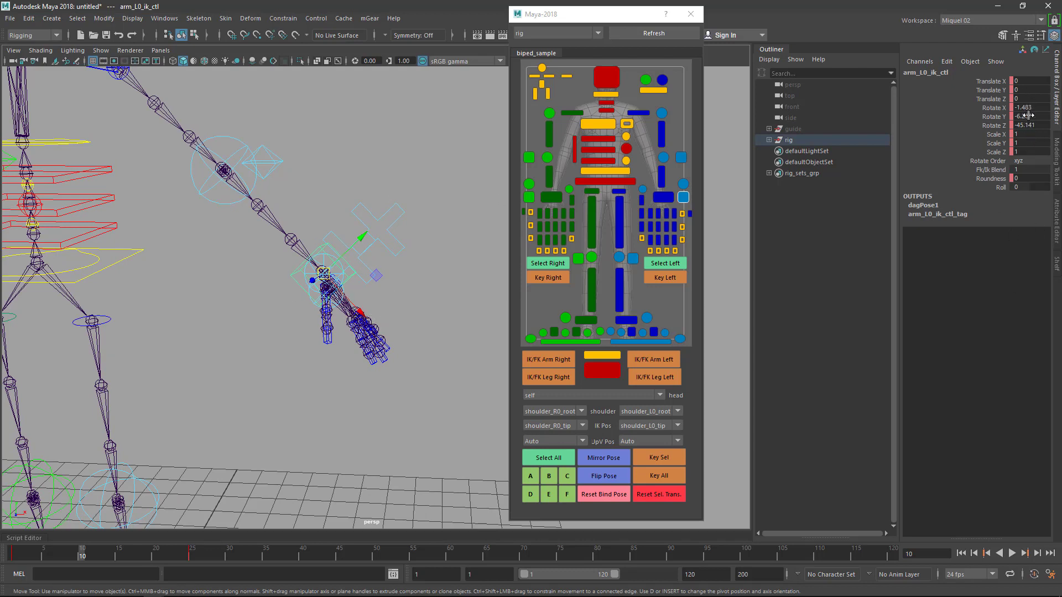
{"action": "left_click", "coordinate": [670, 494]}
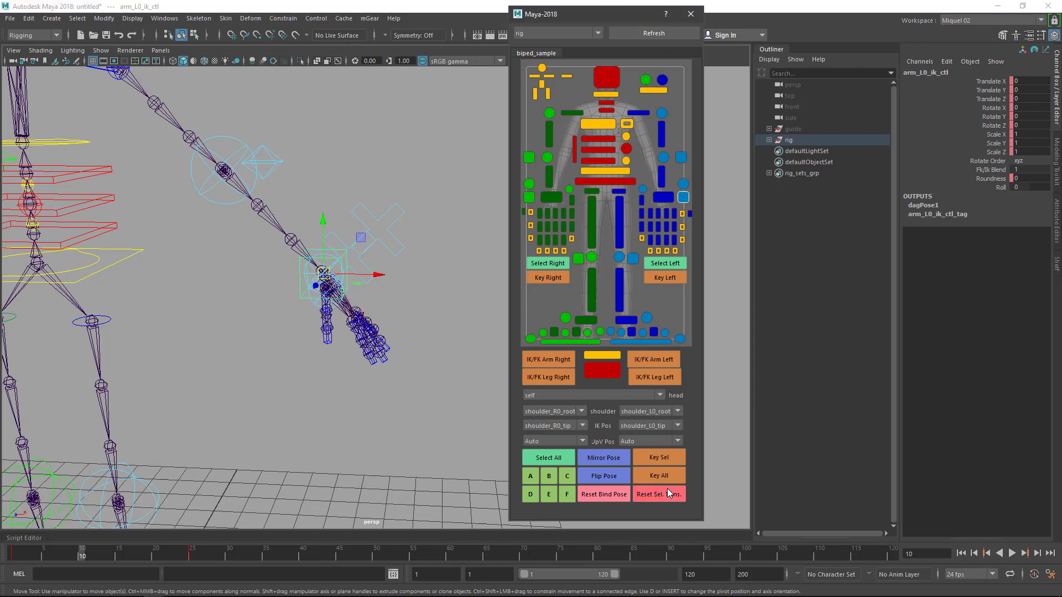
Alternate between resetting the rig's bind pose and the selected left hand control's transforms, finishing with the bind pose reset
{"action": "left_click", "coordinate": [609, 496]}
{"action": "left_click", "coordinate": [654, 496]}
{"action": "left_click", "coordinate": [603, 499]}
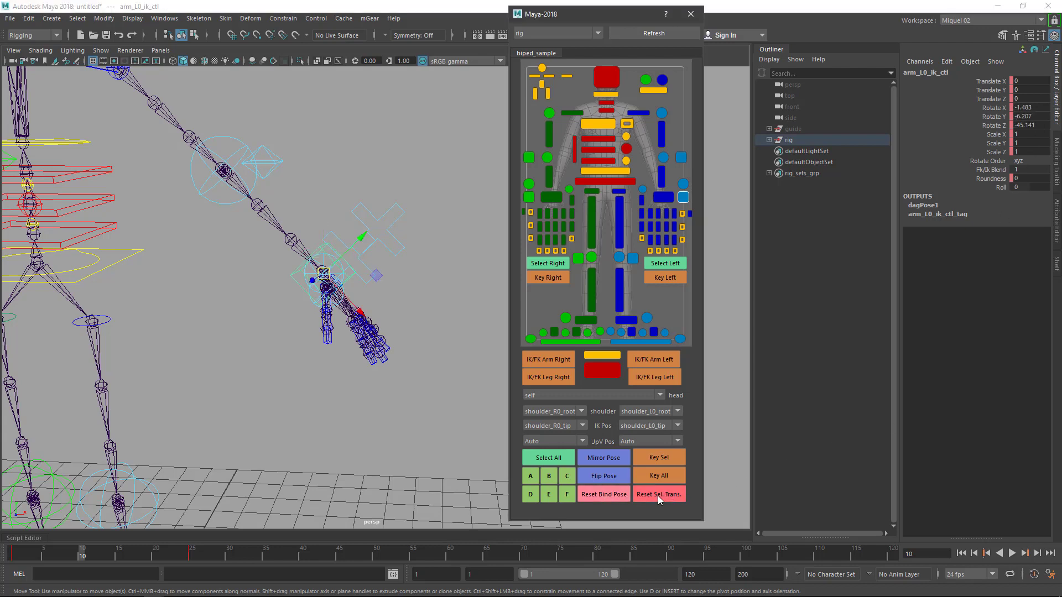
{"action": "left_click", "coordinate": [658, 496]}
{"action": "left_click", "coordinate": [613, 494]}
{"action": "left_click", "coordinate": [668, 495]}
{"action": "left_click", "coordinate": [616, 495]}
Select all of the biped rig's controls and frame them in the viewport
{"action": "middle_click_drag", "start_coordinate": [242, 437], "coordinate": [363, 409], "text": "alt"}
{"action": "left_click", "coordinate": [539, 458]}
{"action": "key", "text": "f"}
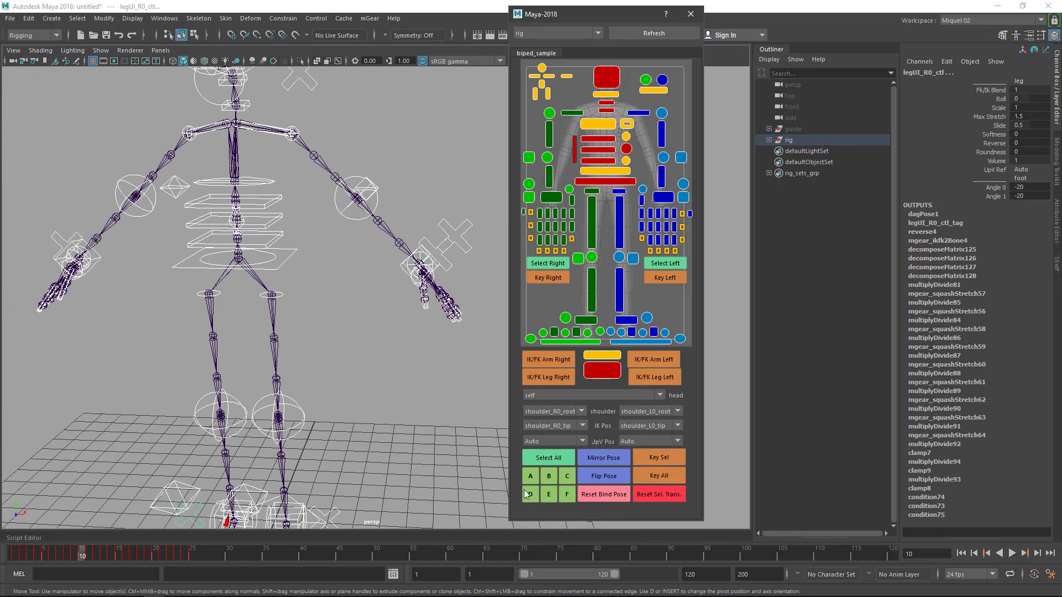
{"action": "middle_click_drag", "start_coordinate": [382, 469], "coordinate": [397, 396], "text": "alt"}
{"action": "left_click_drag", "start_coordinate": [397, 396], "coordinate": [402, 453], "text": "alt"}
{"action": "middle_click_drag", "start_coordinate": [383, 445], "coordinate": [413, 415], "text": "alt"}
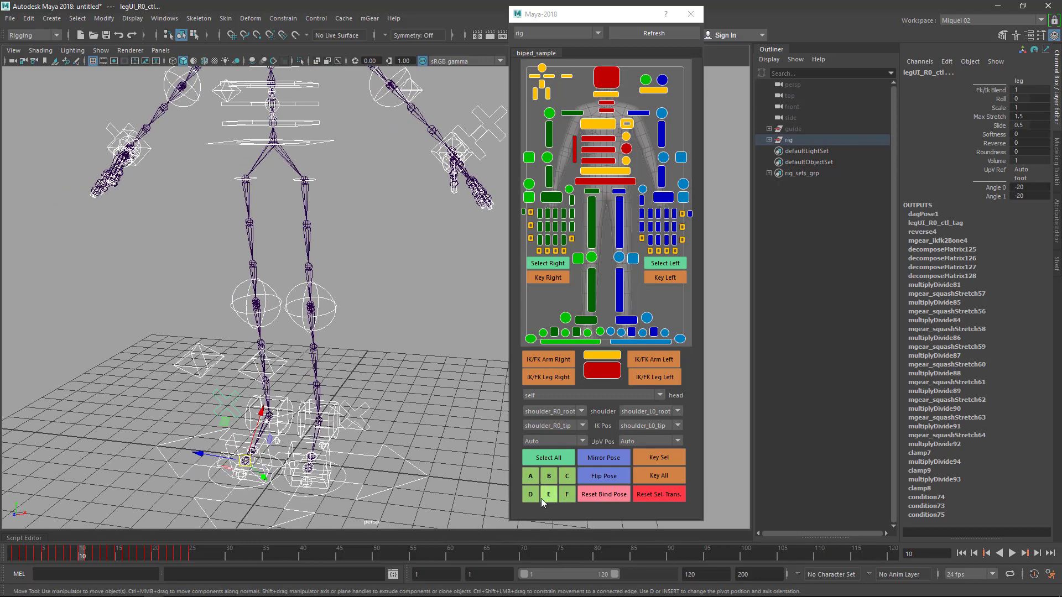
{"action": "left_click_drag", "start_coordinate": [410, 363], "coordinate": [383, 437], "text": "alt"}
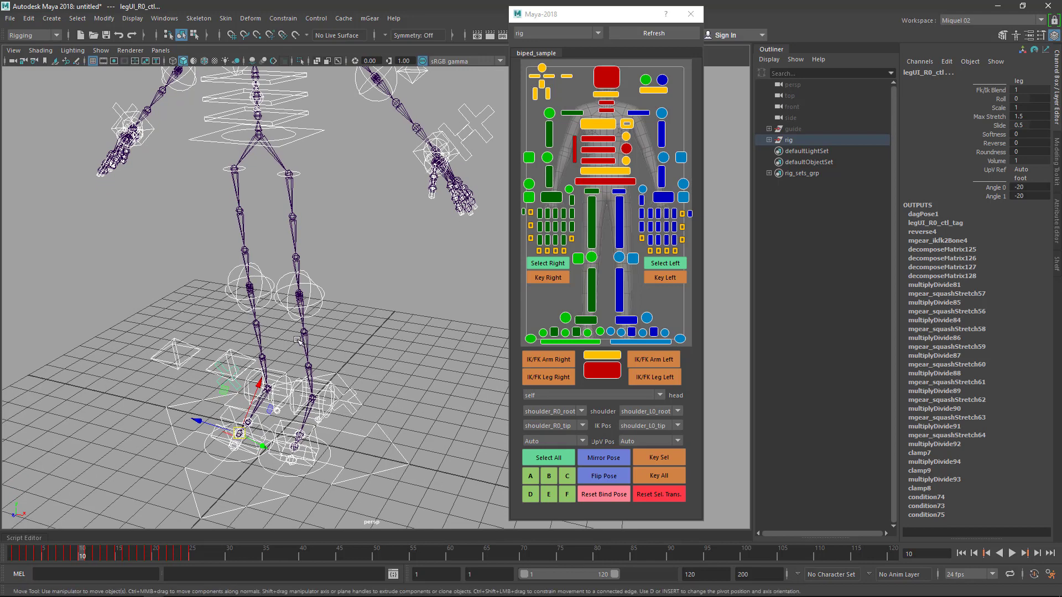
Store both knee controls, leg_R0_mid_ctl and leg_L0_mid_ctl, in quick-selection slot A, clear the selection and recall them
{"action": "left_click", "coordinate": [323, 310]}
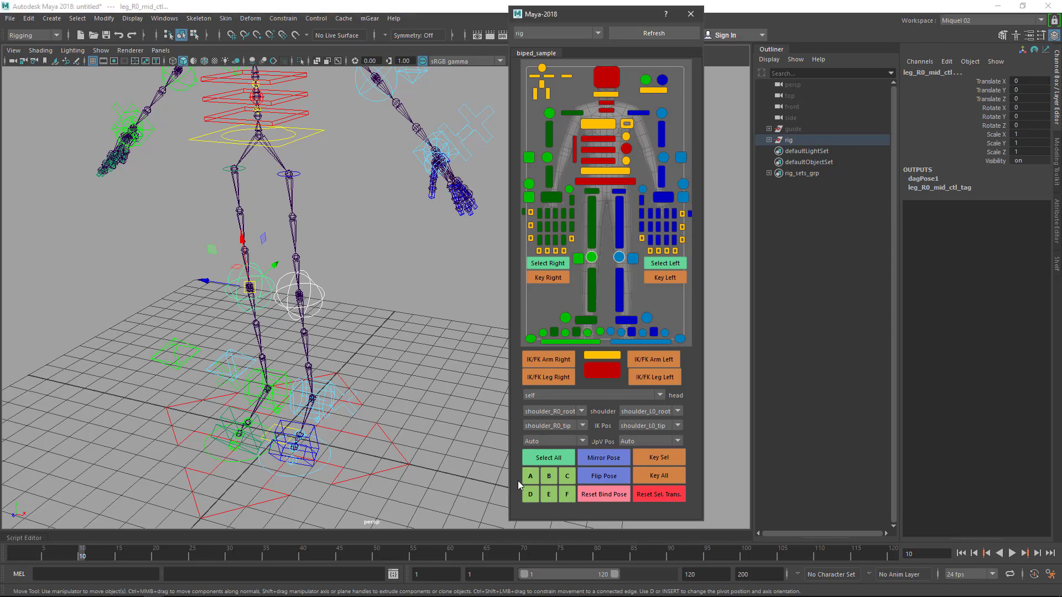
{"action": "left_click", "coordinate": [411, 397]}
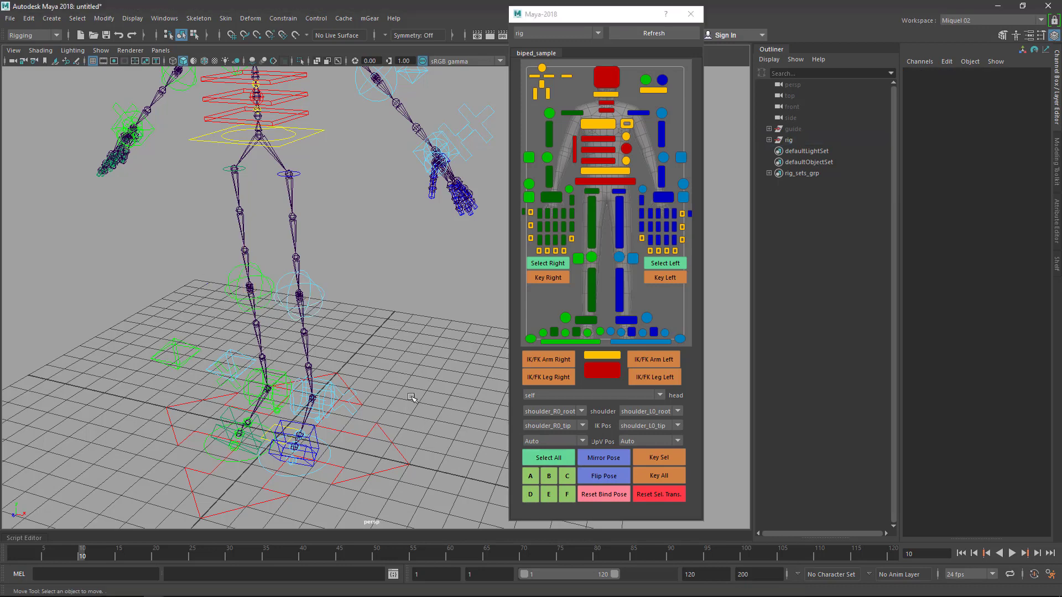
{"action": "left_click", "coordinate": [532, 494]}
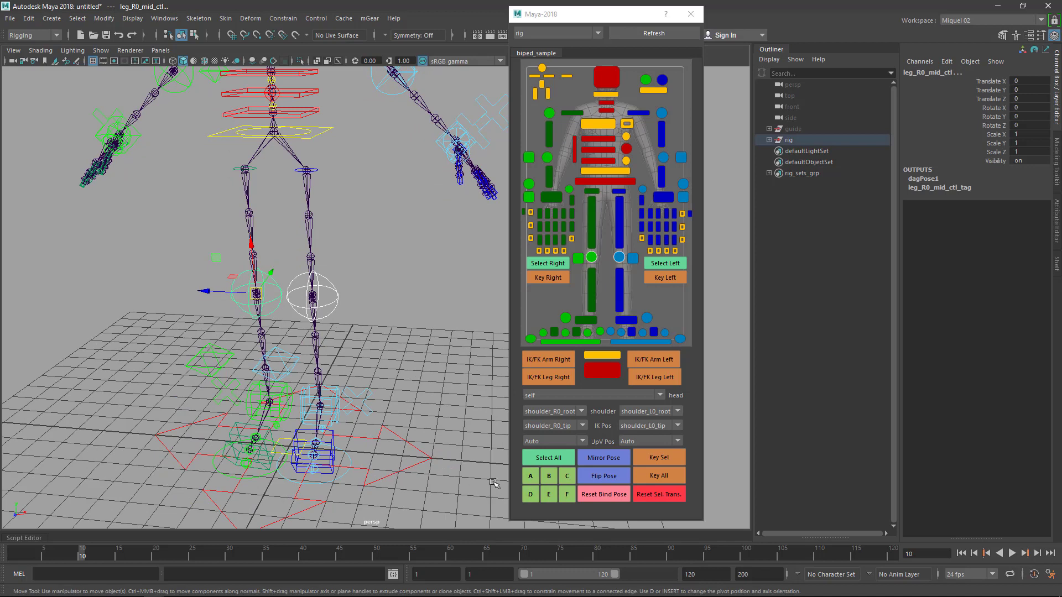
Key the stored knee controls at frames 10, 38 and 77, and select the left knee control to check its keys
{"action": "right_click", "coordinate": [530, 480]}
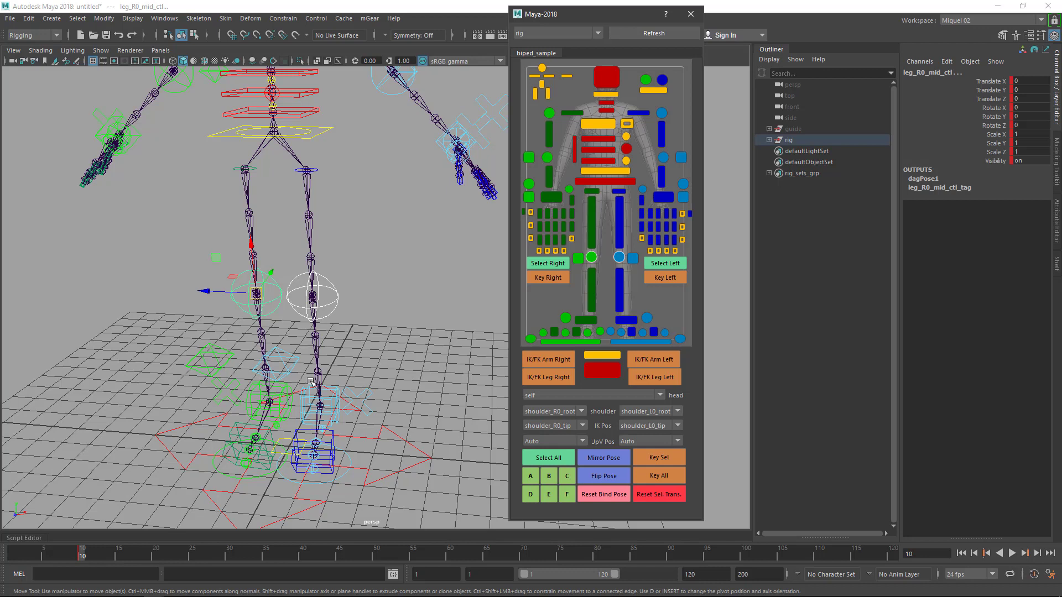
{"action": "left_click", "coordinate": [288, 556]}
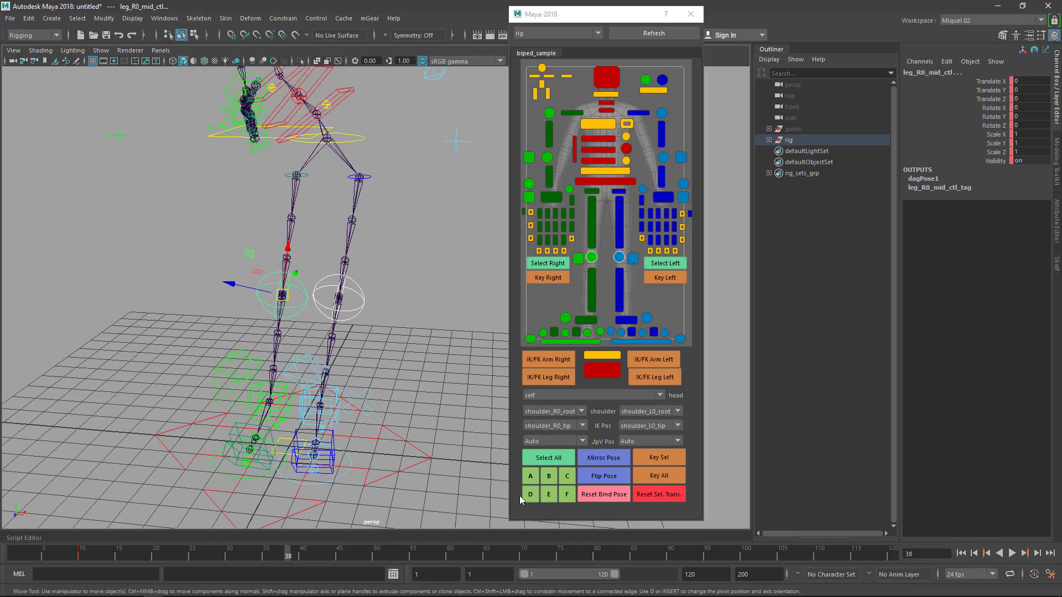
{"action": "left_click", "coordinate": [574, 556]}
{"action": "left_click", "coordinate": [442, 456]}
{"action": "left_click", "coordinate": [339, 321]}
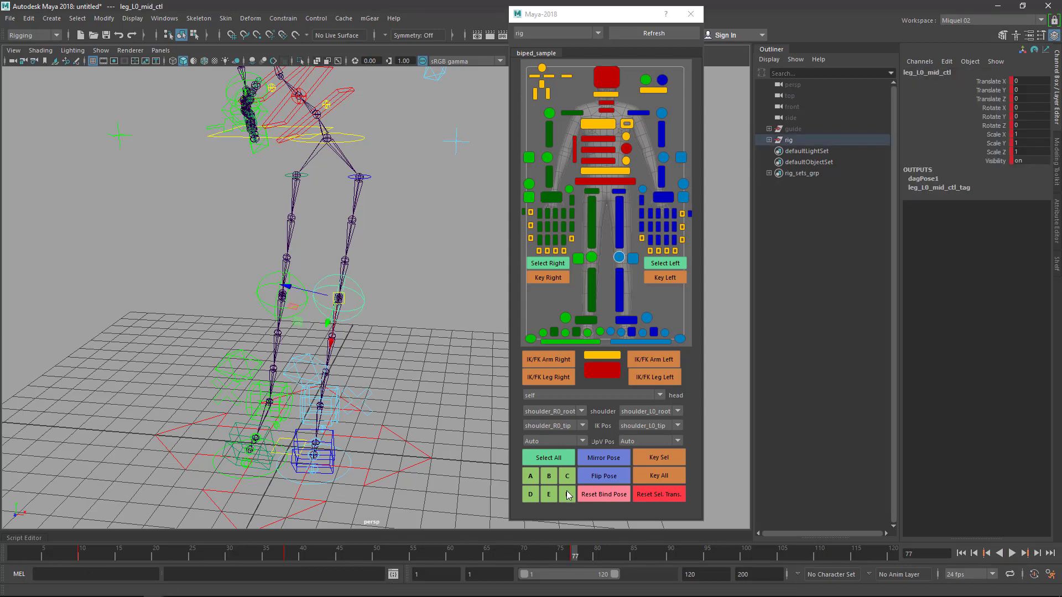
With nothing selected, key the stored knee controls at frame 92 and check the left knee control's keys
{"action": "left_click", "coordinate": [420, 372]}
{"action": "left_click", "coordinate": [685, 553]}
{"action": "left_click", "coordinate": [540, 479]}
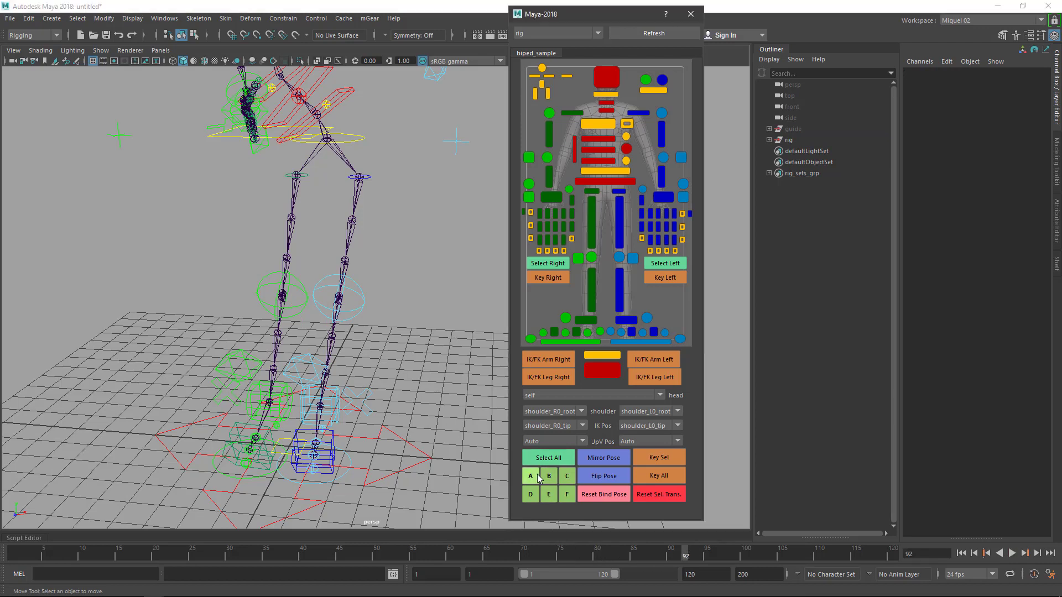
{"action": "left_click", "coordinate": [333, 282]}
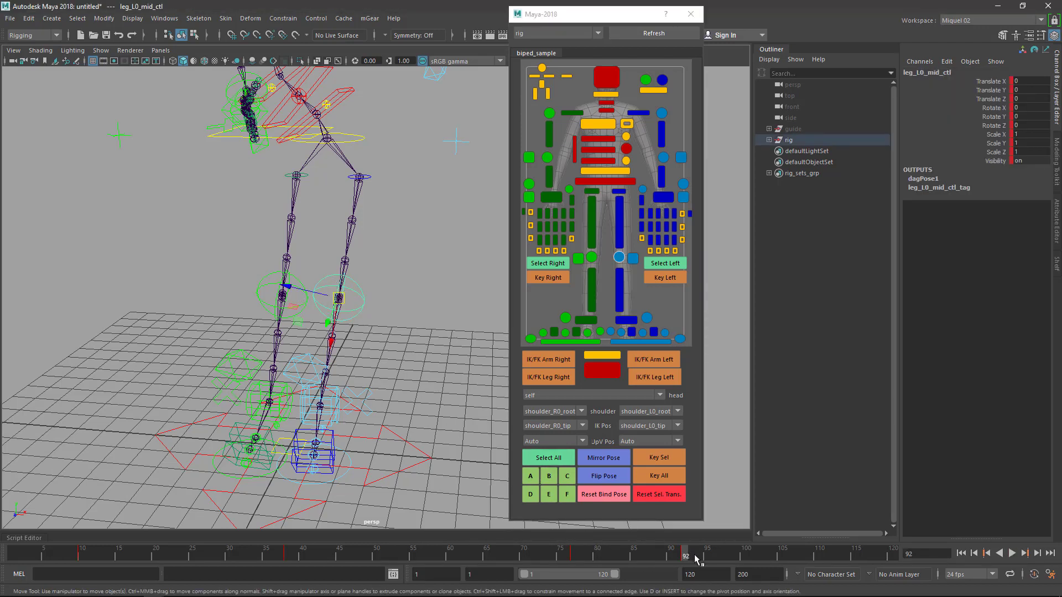
Select the upper-body controls in the picker, store them in quick-selection slot B, clear the selection and restore it
{"action": "left_click_drag", "start_coordinate": [307, 345], "coordinate": [253, 326], "text": "alt"}
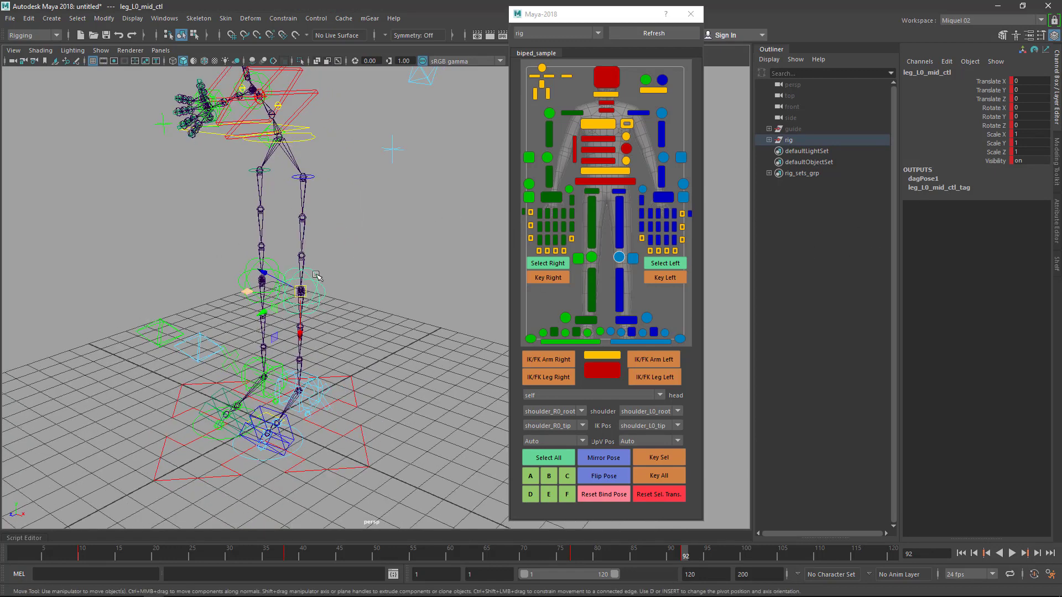
{"action": "left_click_drag", "start_coordinate": [367, 291], "coordinate": [356, 334], "text": "alt"}
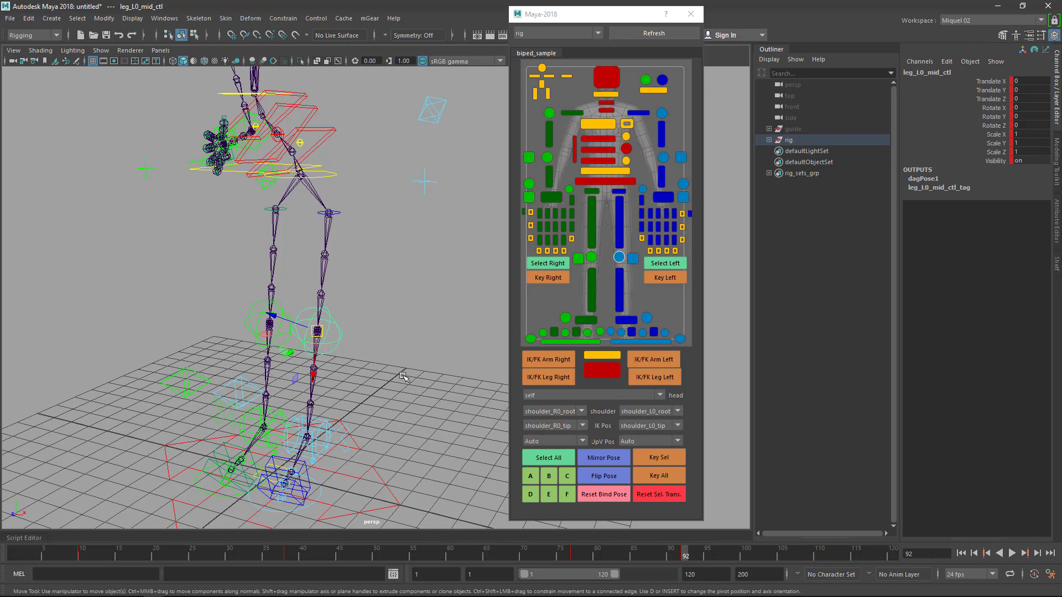
{"action": "left_click_drag", "start_coordinate": [389, 360], "coordinate": [370, 285], "text": "alt"}
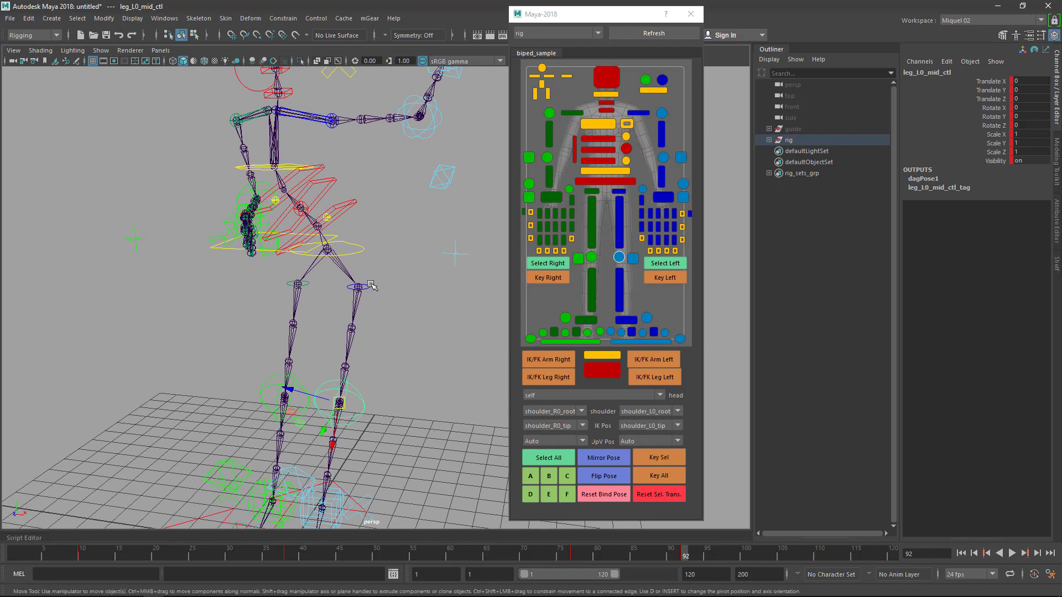
{"action": "left_click_drag", "start_coordinate": [313, 142], "coordinate": [319, 167], "text": "alt"}
{"action": "left_click_drag", "start_coordinate": [394, 251], "coordinate": [371, 255], "text": "alt"}
{"action": "left_click_drag", "start_coordinate": [206, 116], "coordinate": [266, 249]}
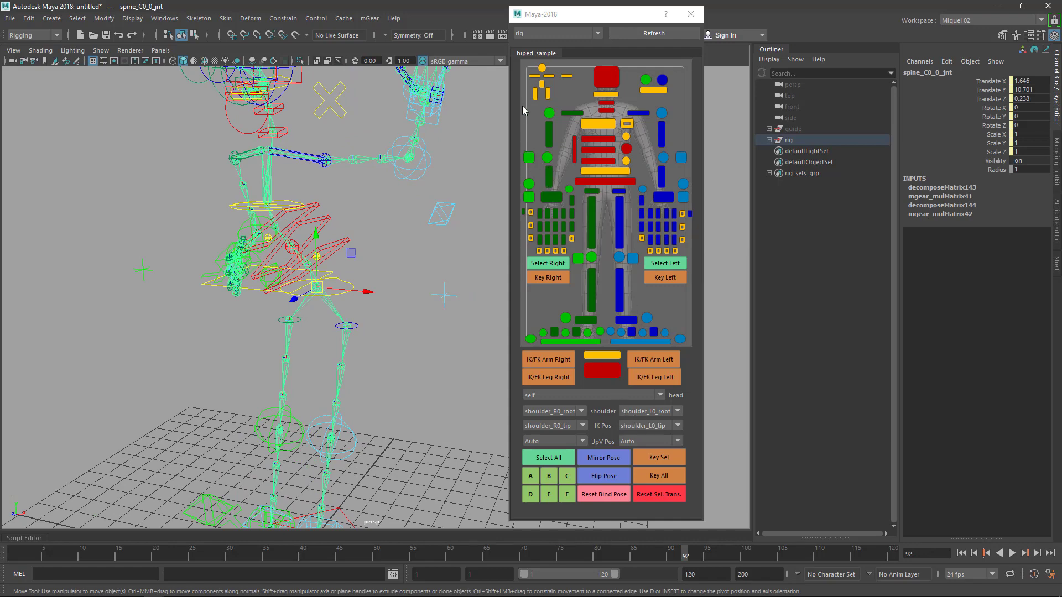
{"action": "left_click", "coordinate": [689, 217]}
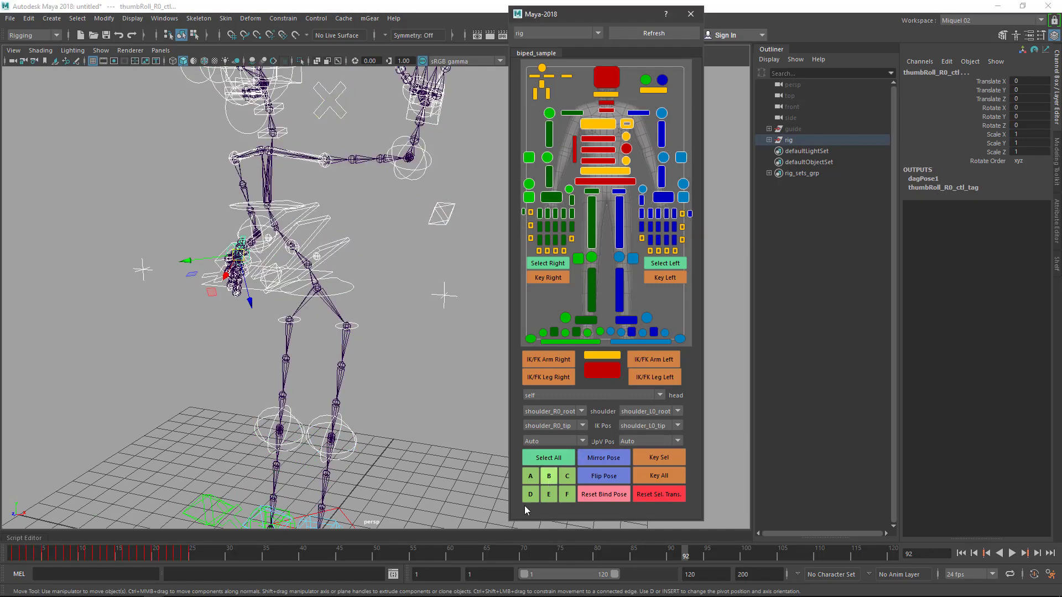
{"action": "left_click", "coordinate": [549, 477]}
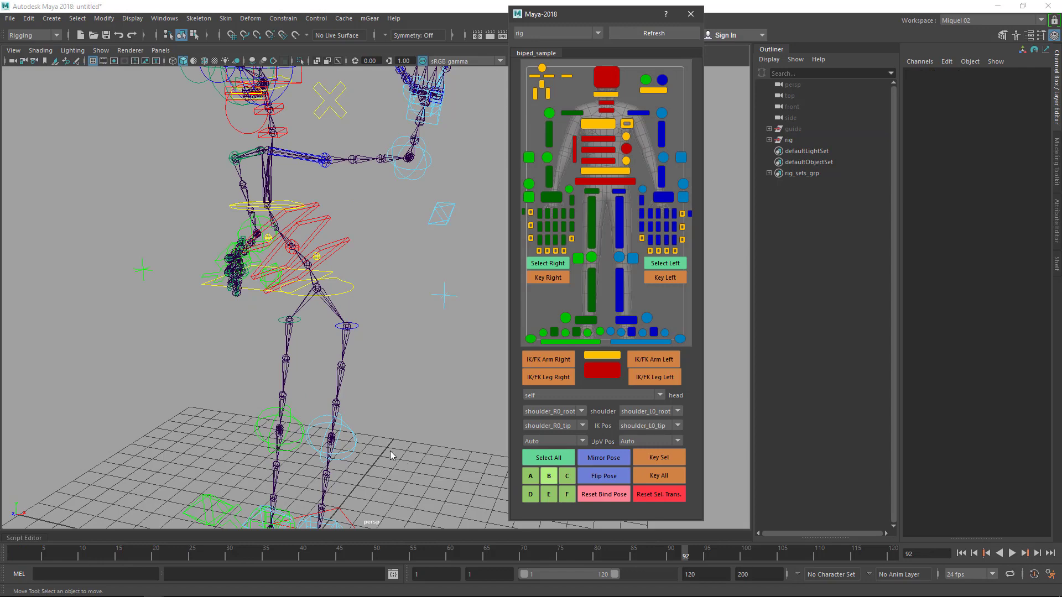
{"action": "key", "text": "ctrl+z"}
{"action": "mouse_move", "coordinate": [389, 390]}
{"action": "left_mouse_down", "text": "alt"}
{"action": "mouse_move", "coordinate": [313, 397]}
{"action": "mouse_move", "coordinate": [371, 399]}
{"action": "left_mouse_up", "text": "alt"}
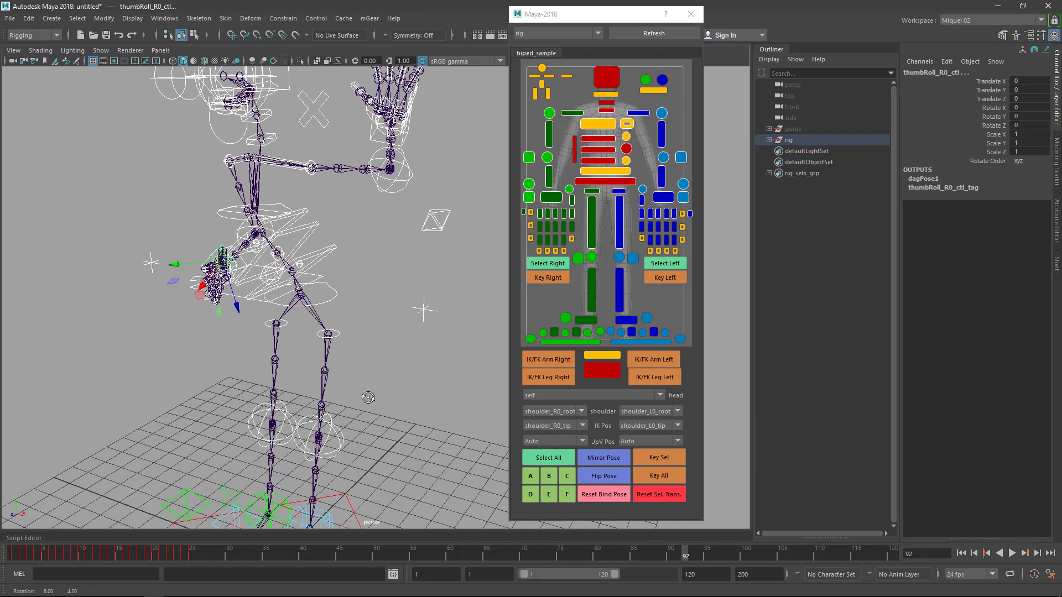
{"action": "left_click_drag", "start_coordinate": [375, 354], "coordinate": [352, 365], "text": "alt"}
{"action": "left_click_drag", "start_coordinate": [370, 402], "coordinate": [385, 418], "text": "alt"}
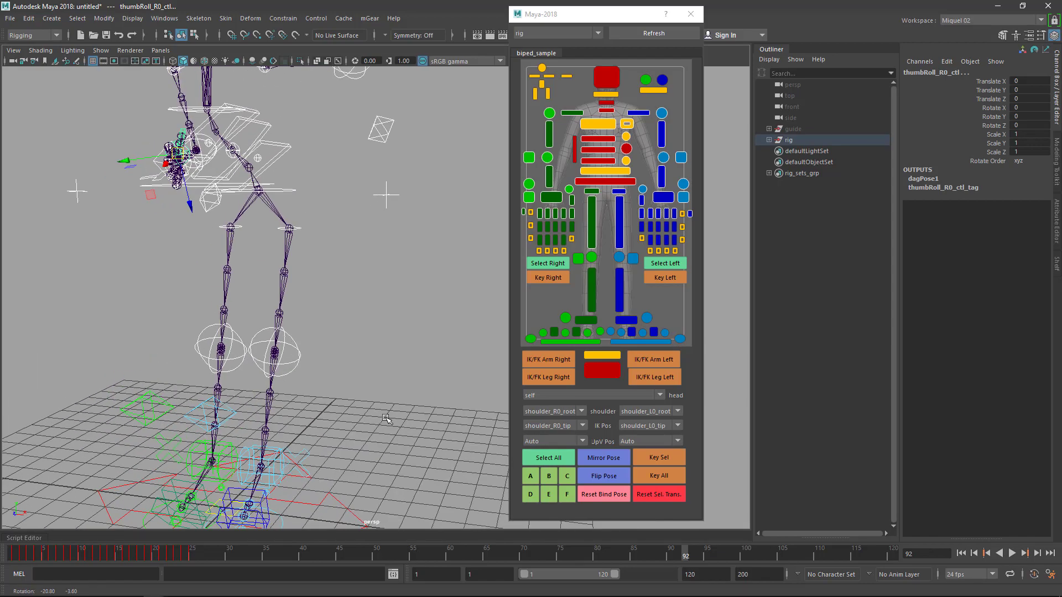
{"action": "left_click_drag", "start_coordinate": [320, 354], "coordinate": [344, 378], "text": "alt"}
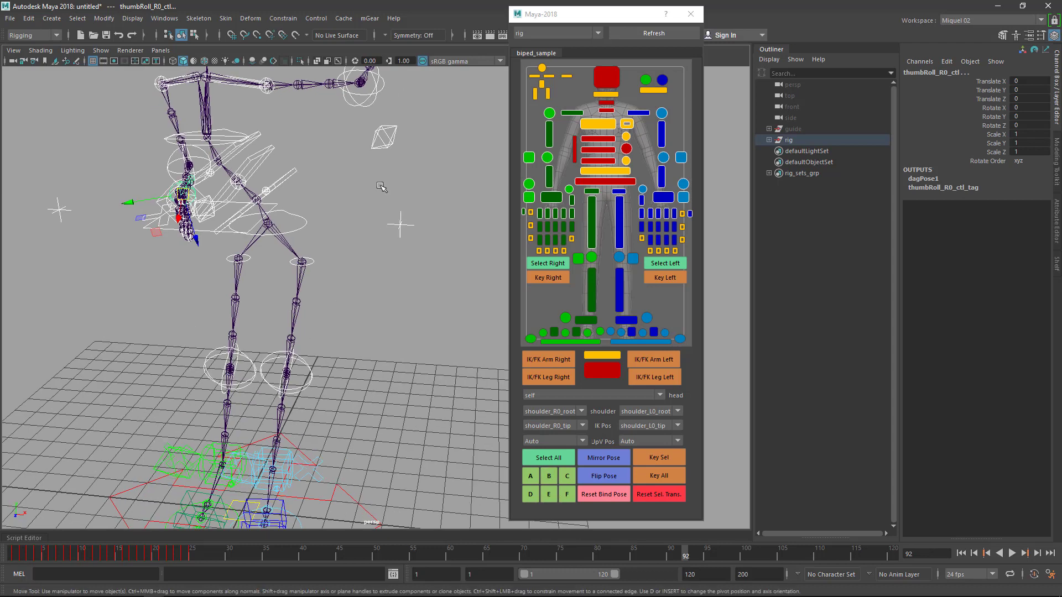
{"action": "left_click_drag", "start_coordinate": [328, 132], "coordinate": [325, 270], "text": "alt"}
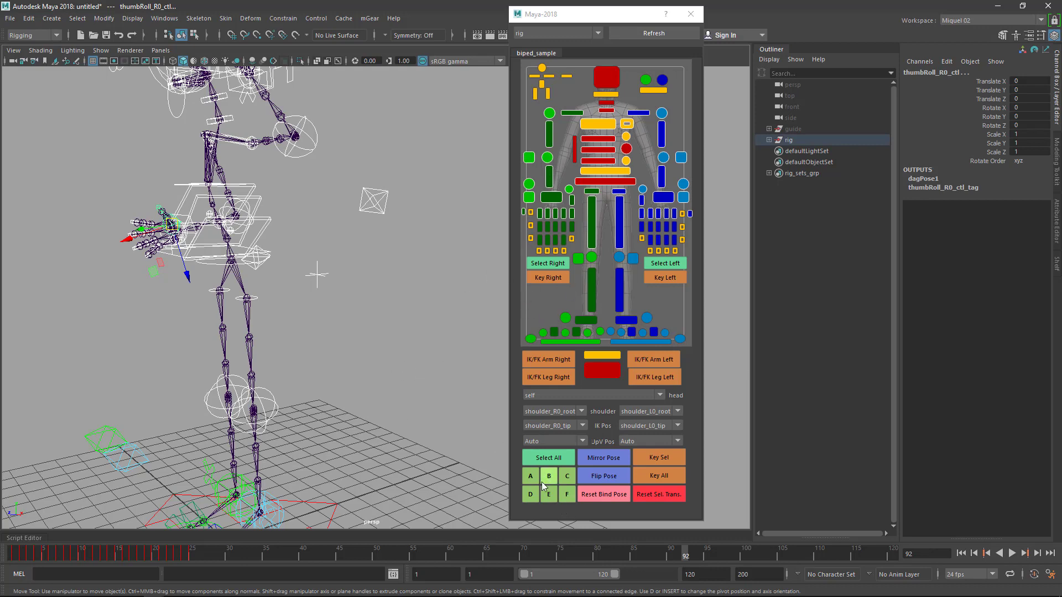
{"action": "middle_click_drag", "start_coordinate": [474, 459], "coordinate": [451, 437], "text": "alt"}
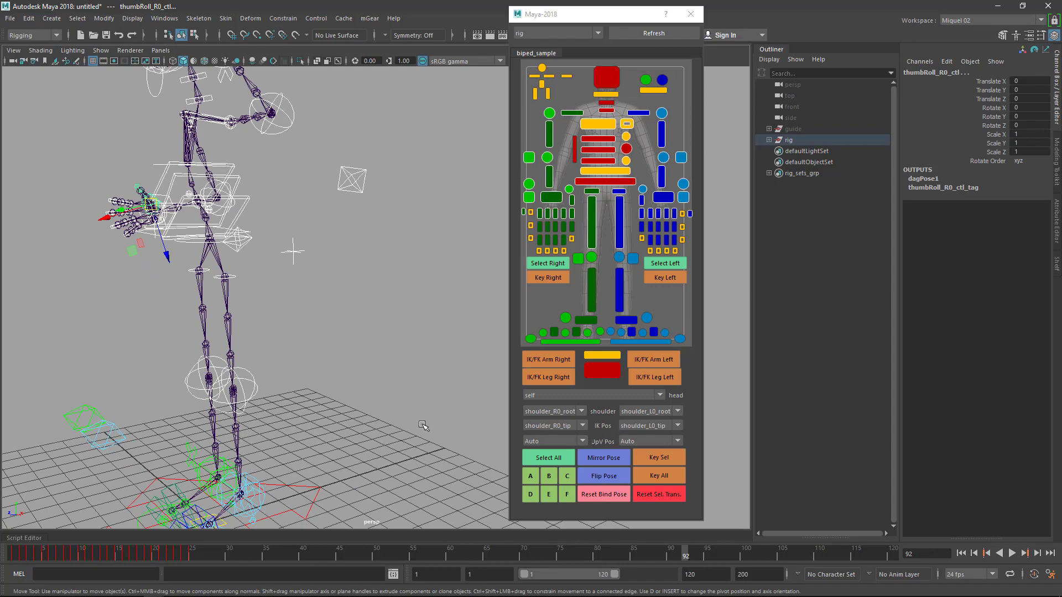
{"action": "left_click_drag", "start_coordinate": [345, 437], "coordinate": [382, 450], "text": "alt"}
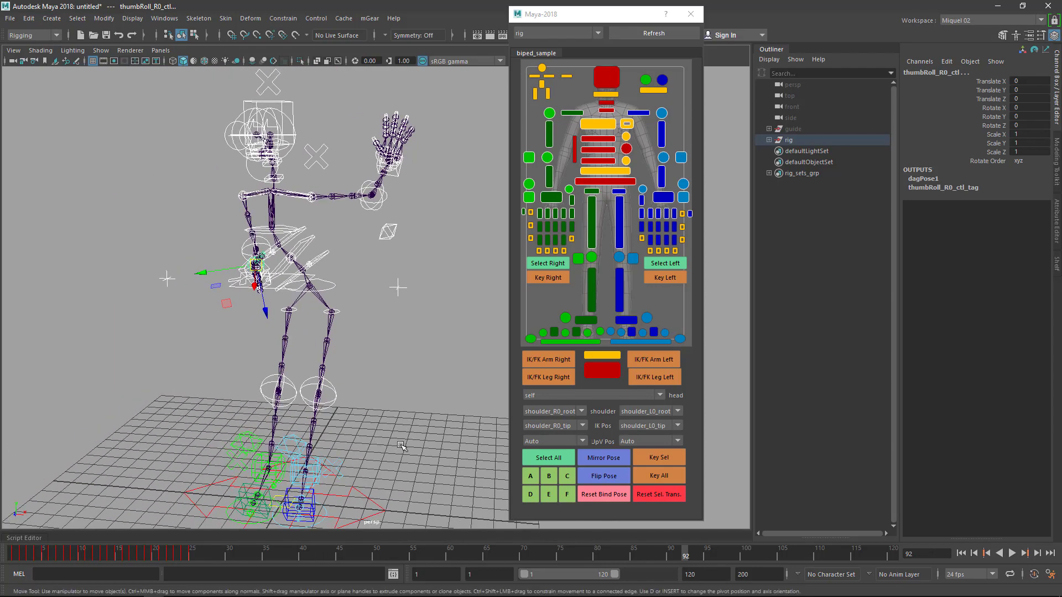